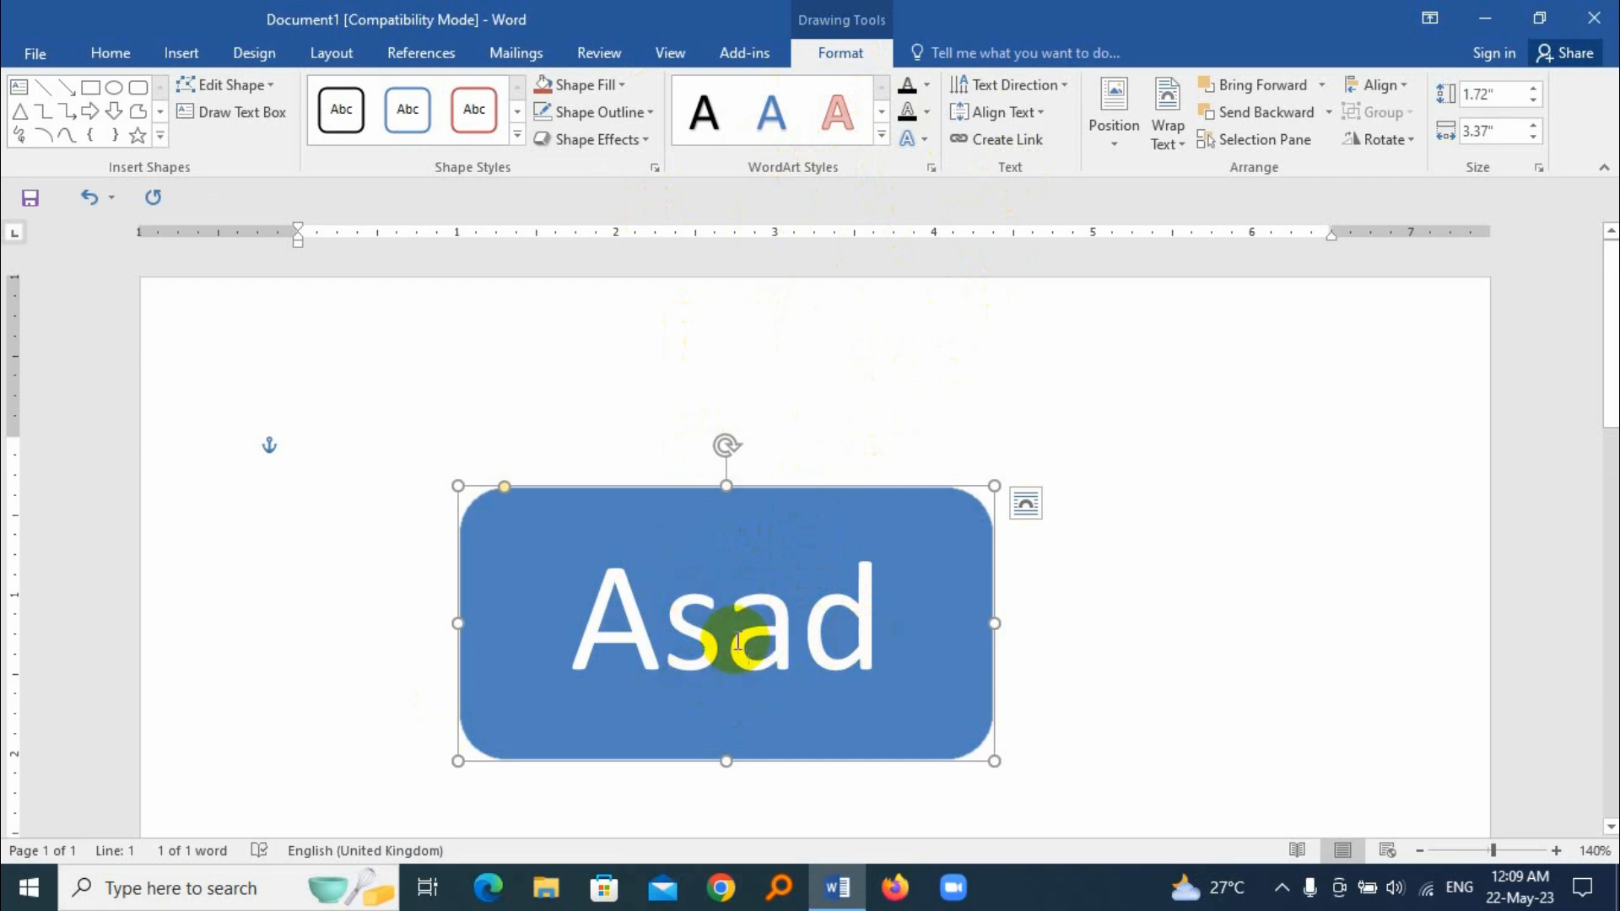
# Step: Fill the text inside the blue rounded rectangle with red
pyautogui.tripleClick(735, 641)
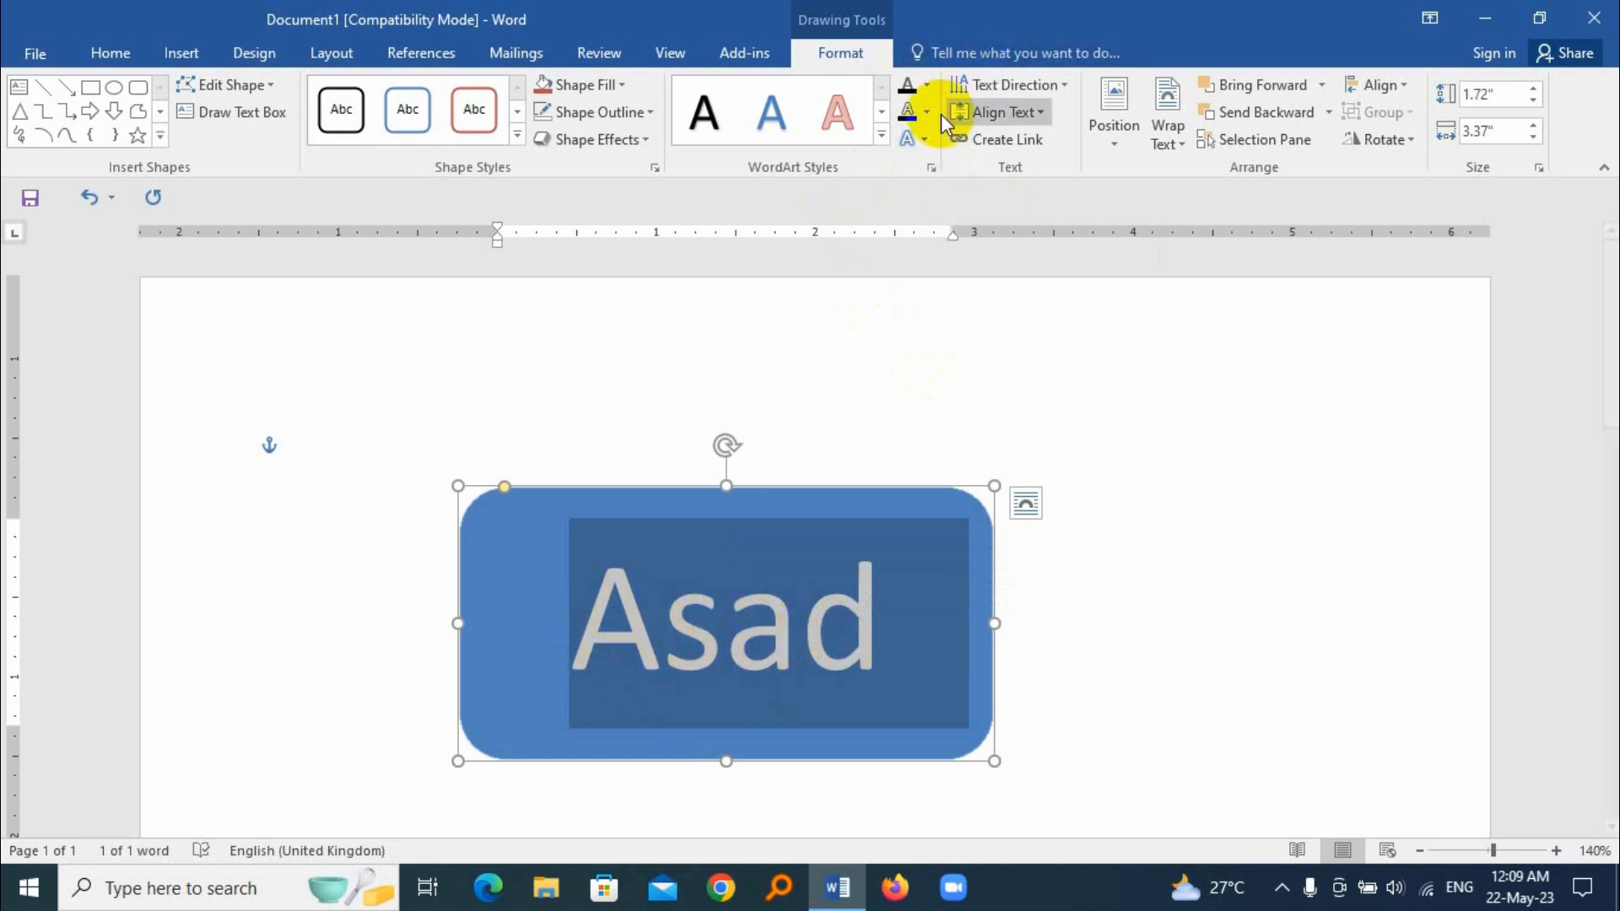
pyautogui.click(927, 84)
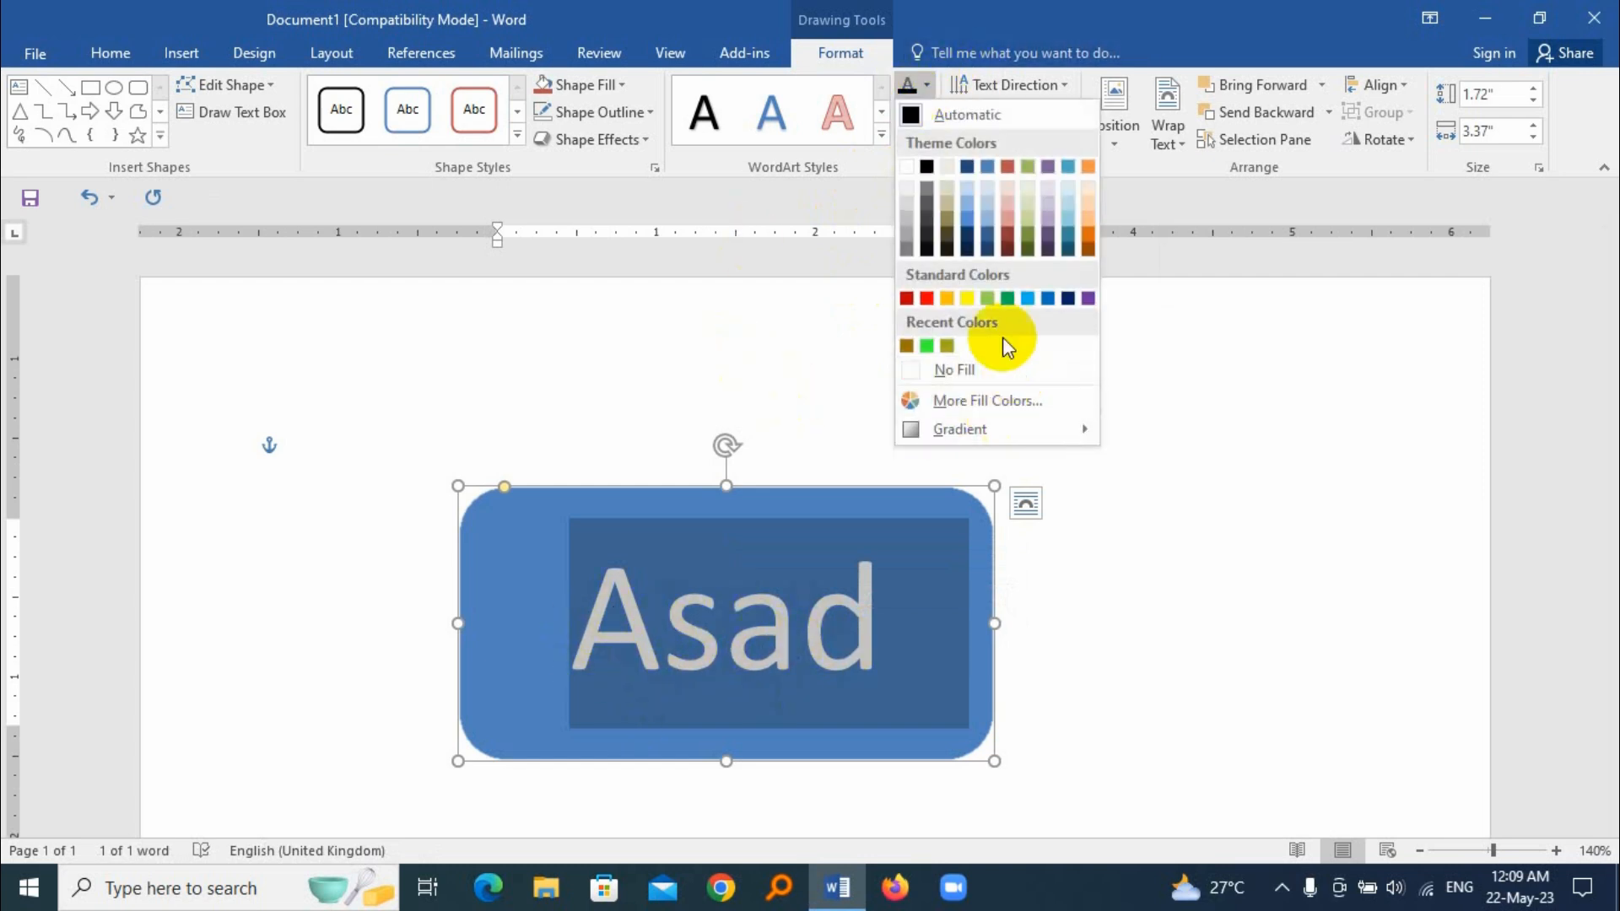
pyautogui.click(932, 297)
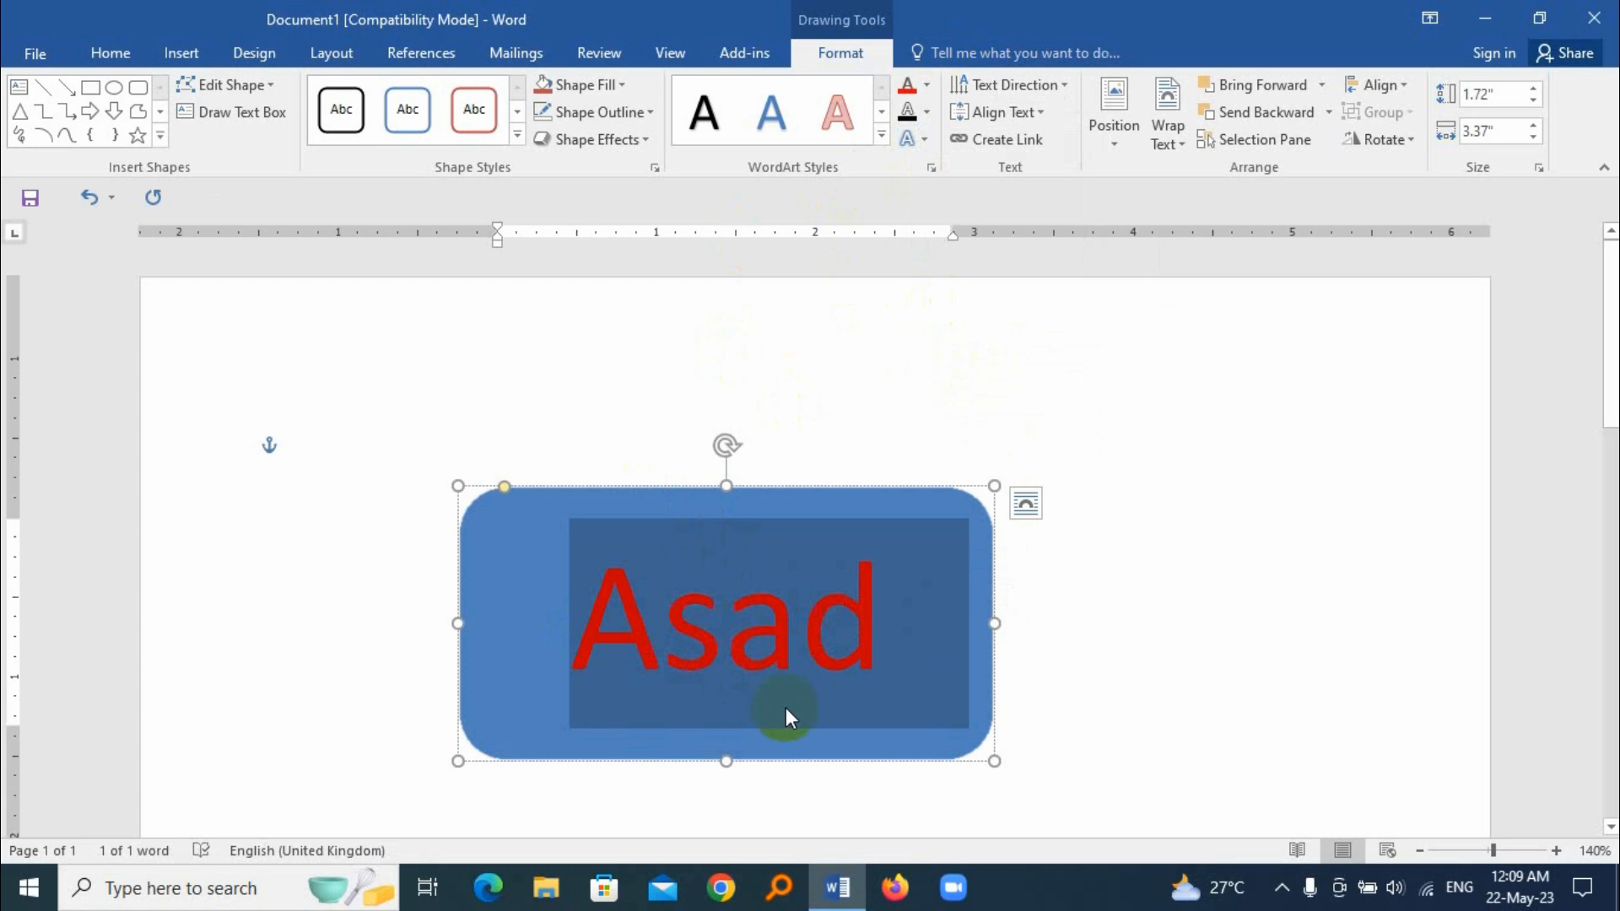
pyautogui.click(105, 57)
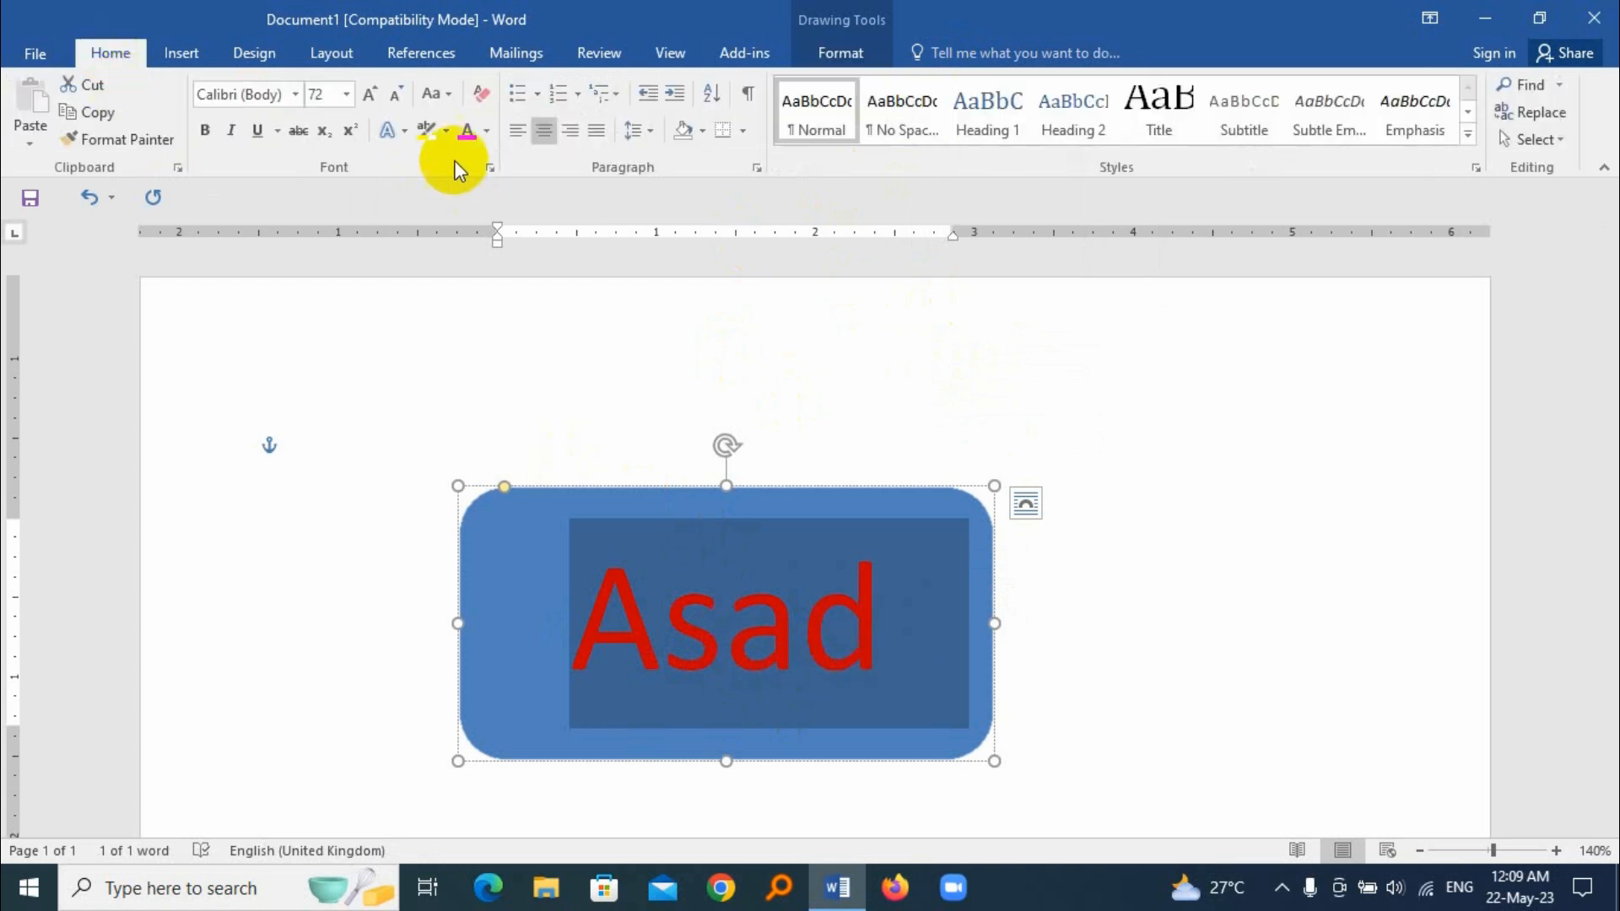
pyautogui.click(487, 132)
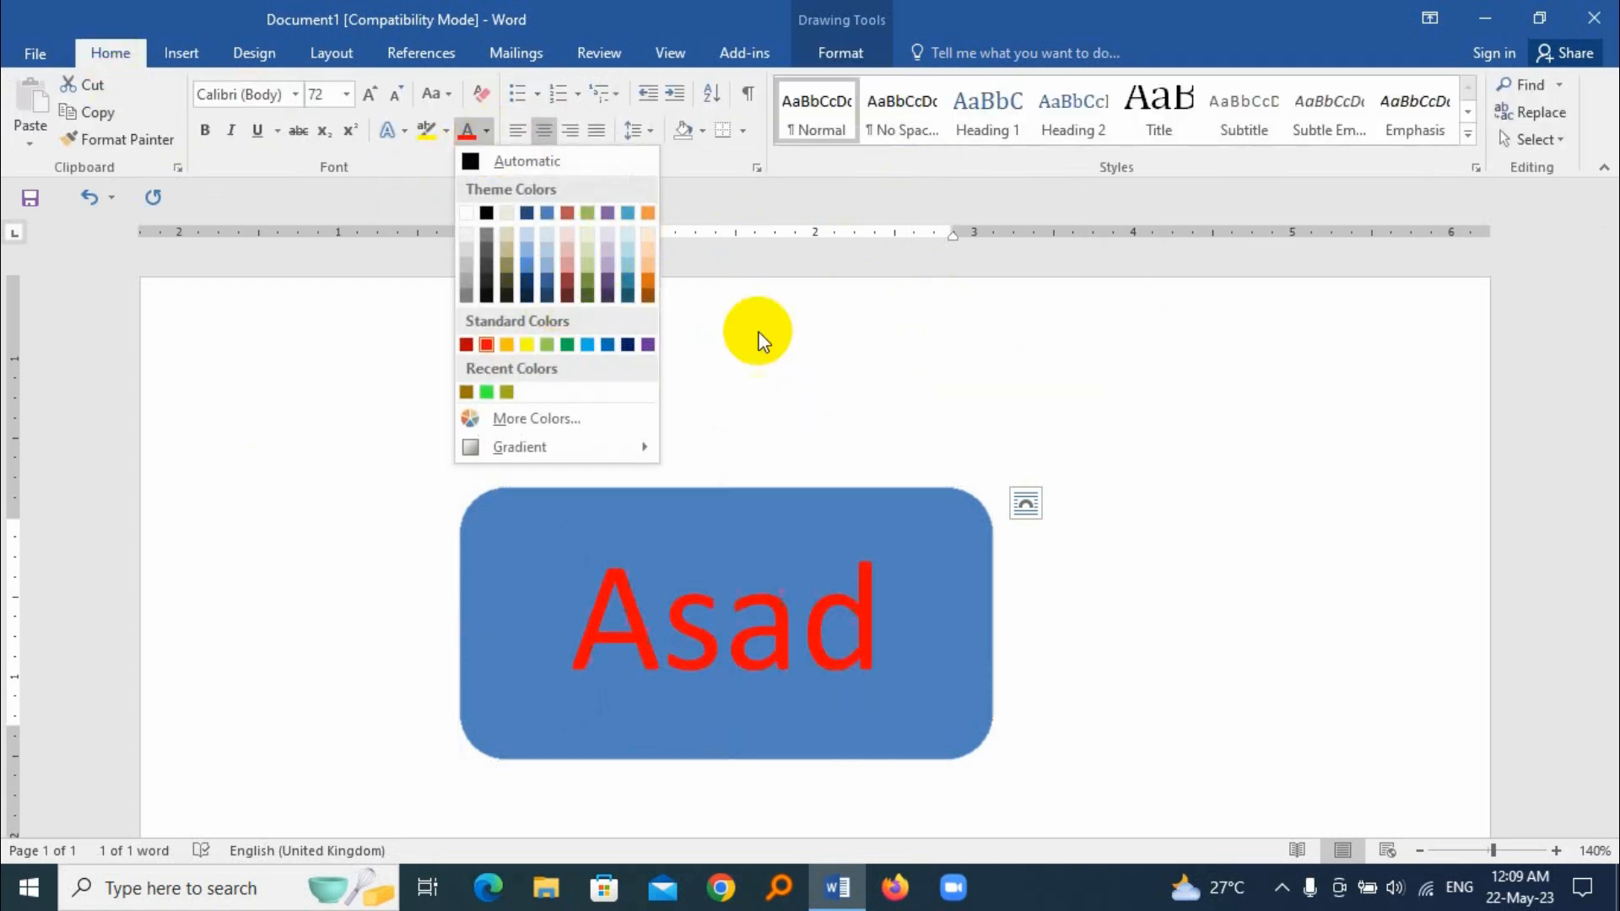
pyautogui.click(840, 385)
pyautogui.click(852, 56)
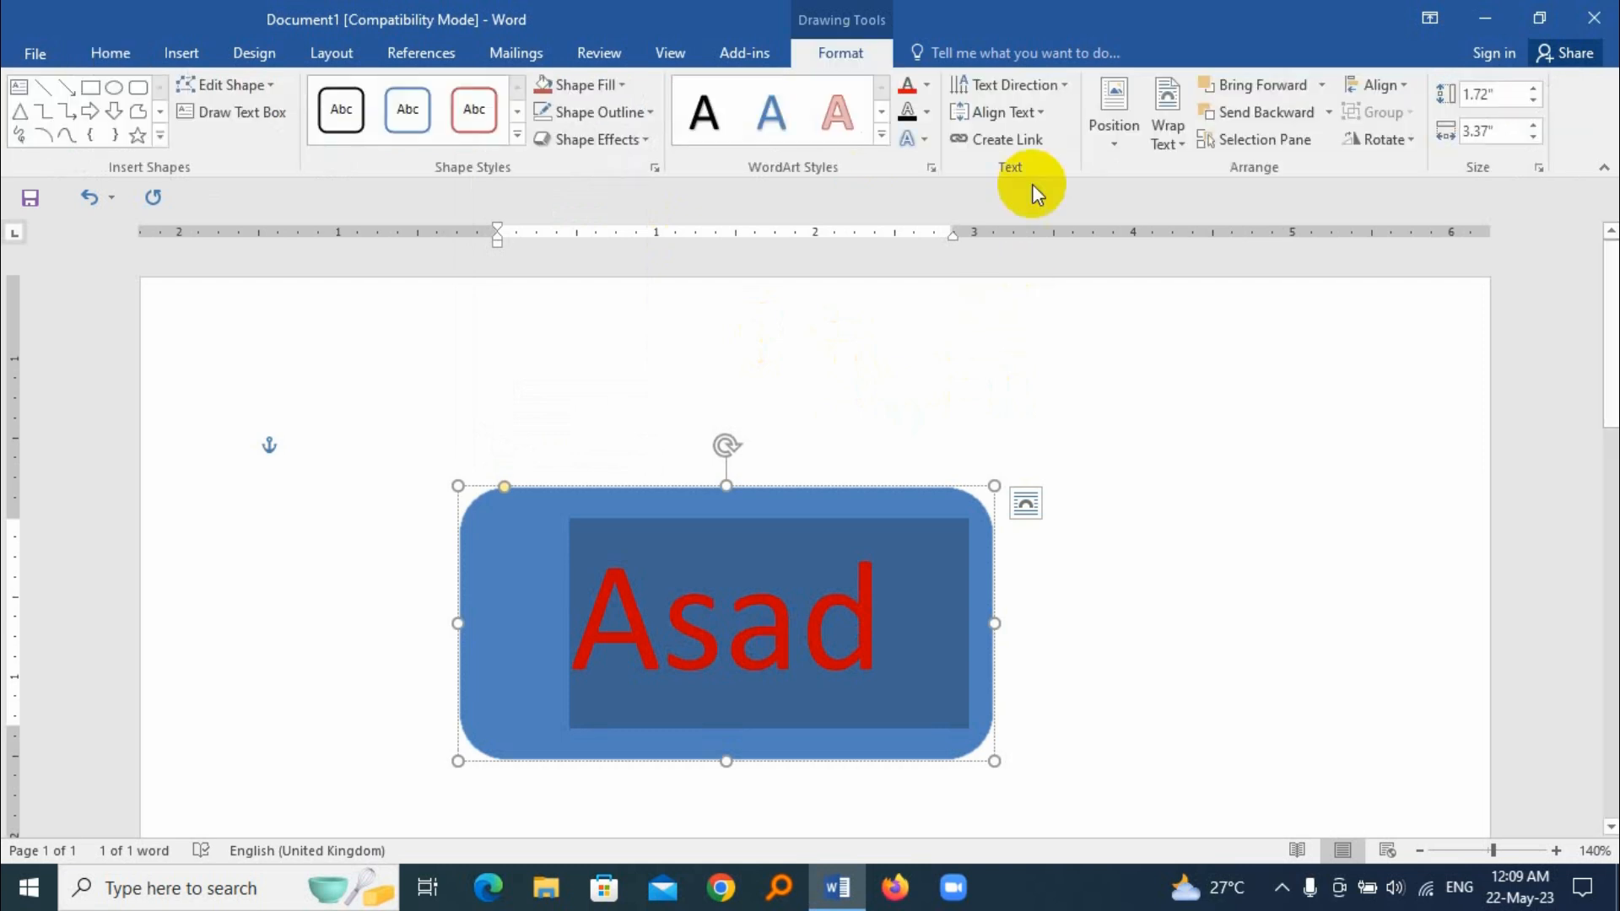
pyautogui.click(927, 84)
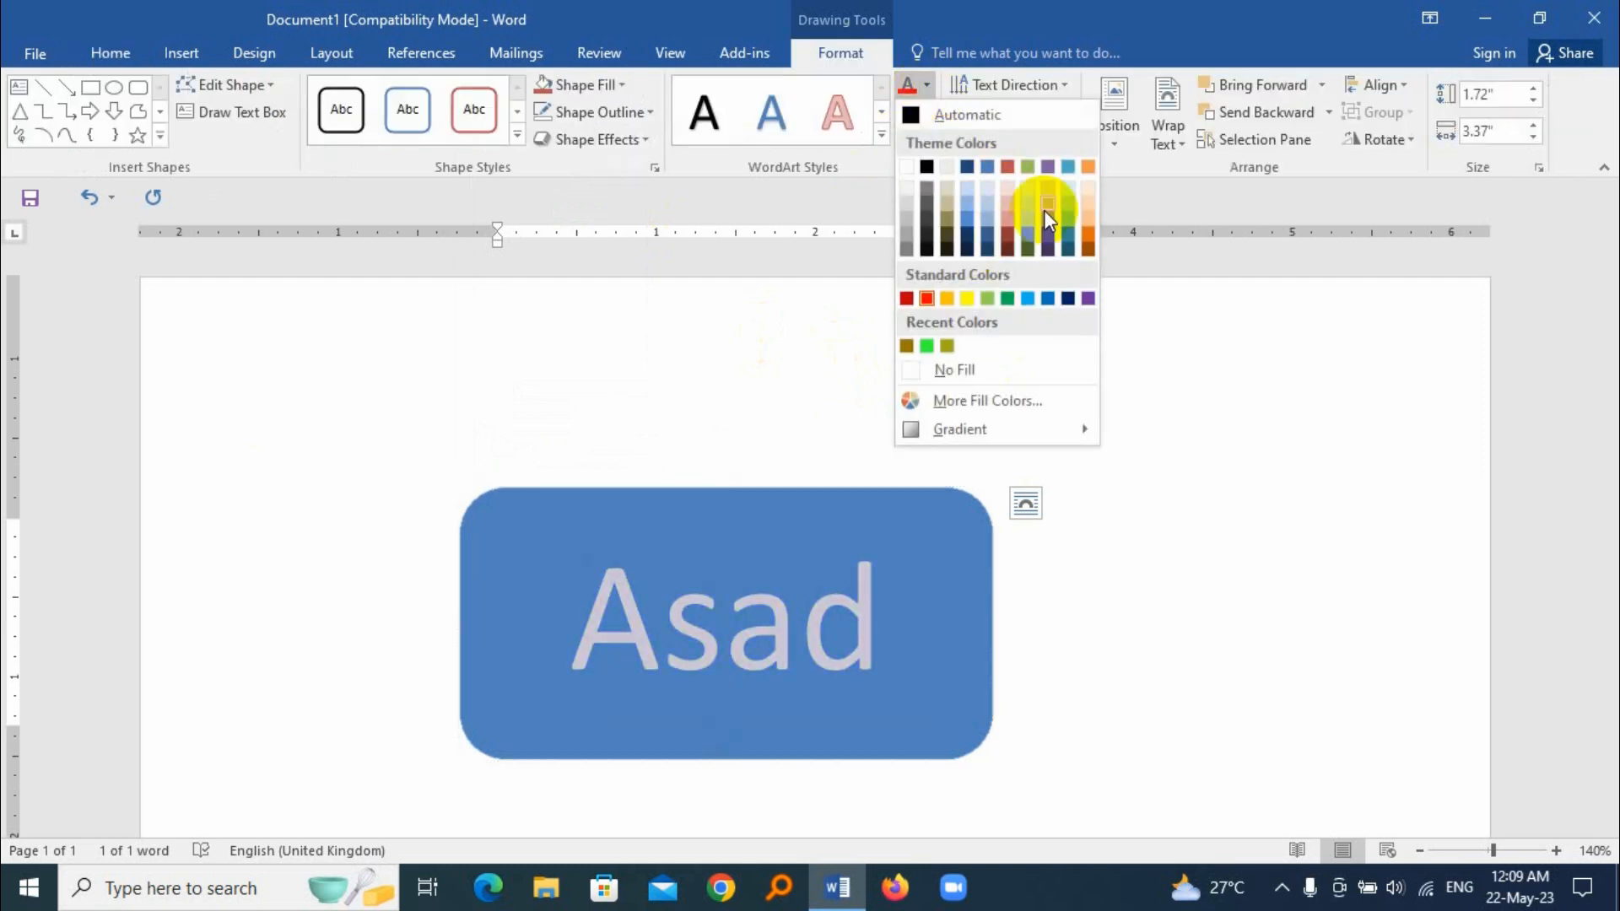
pyautogui.click(759, 373)
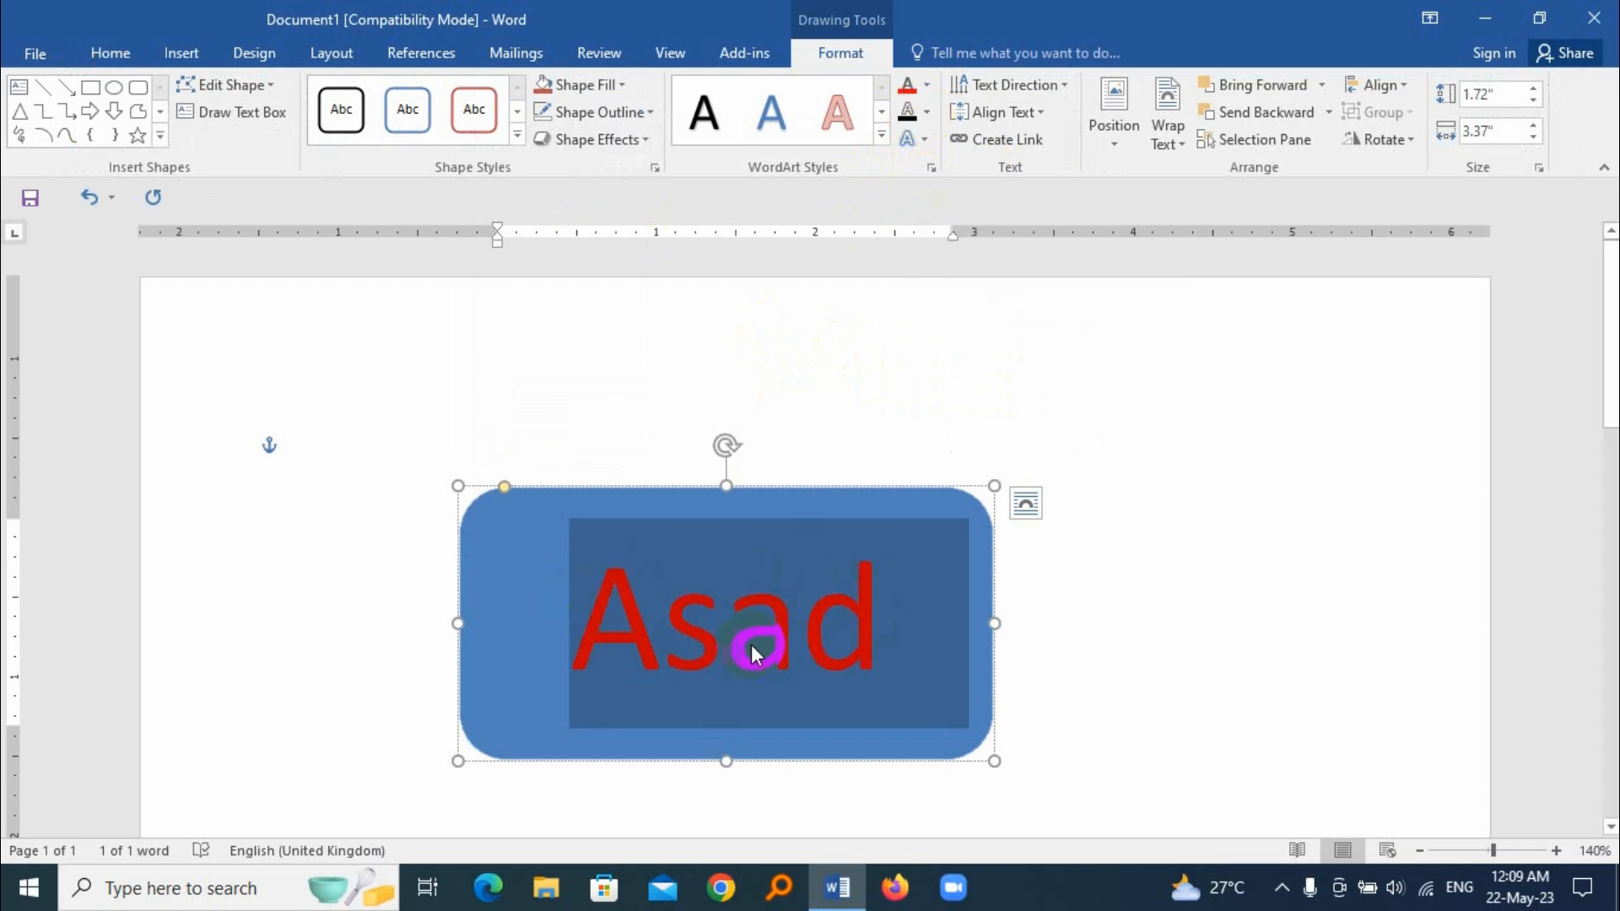
# Step: Give the text in the rounded rectangle an orange outline with a weight of 1½ pt
pyautogui.click(928, 111)
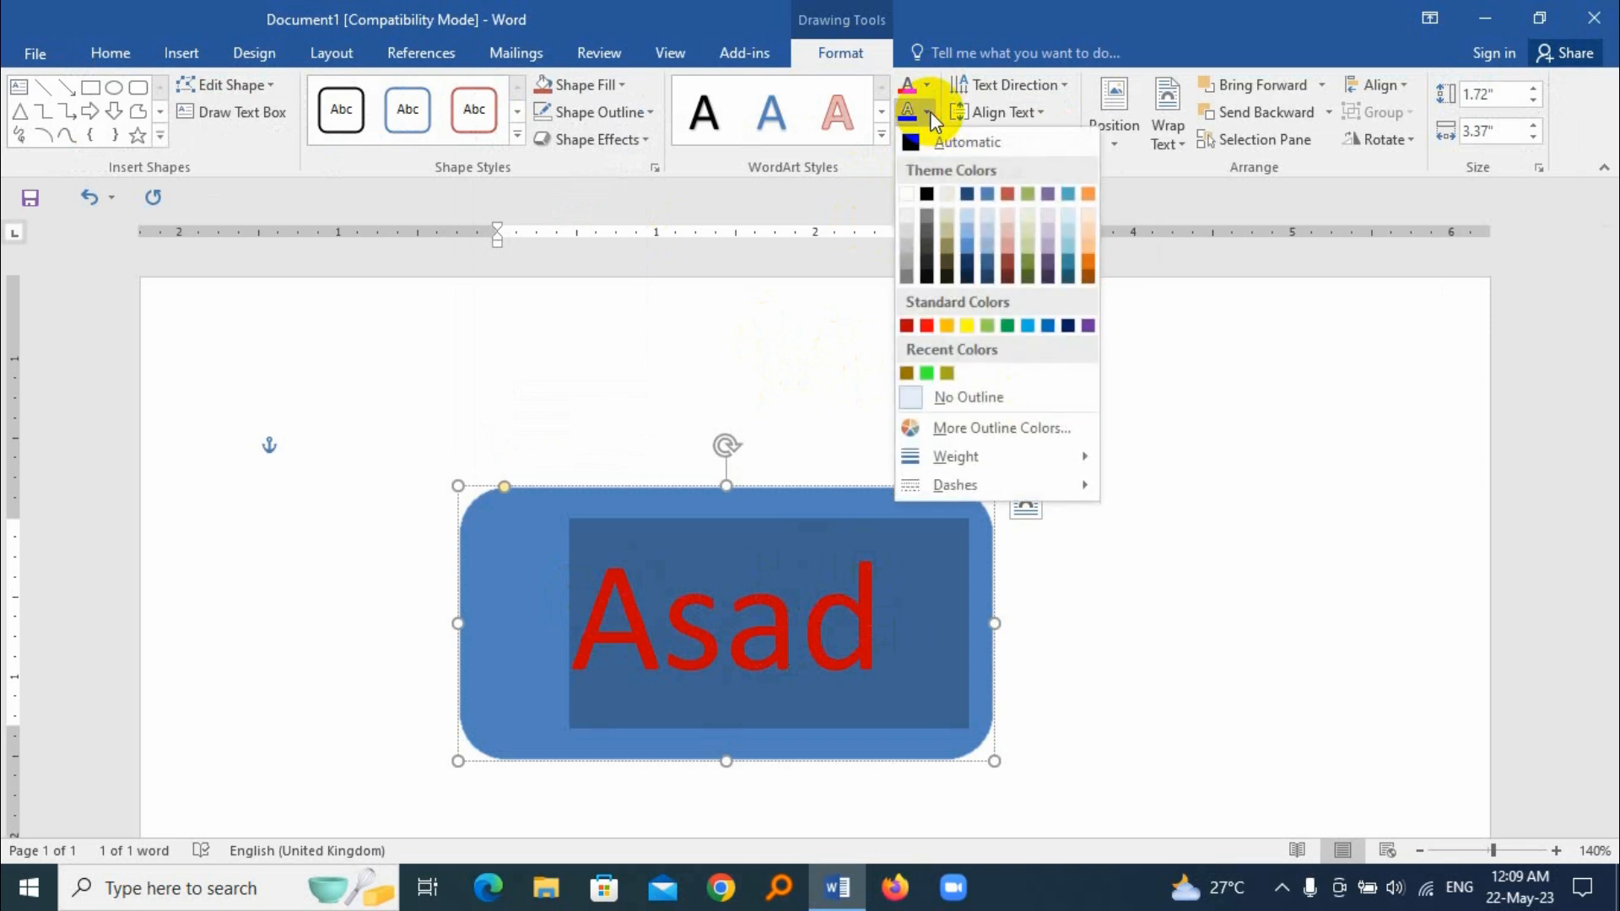
pyautogui.click(948, 326)
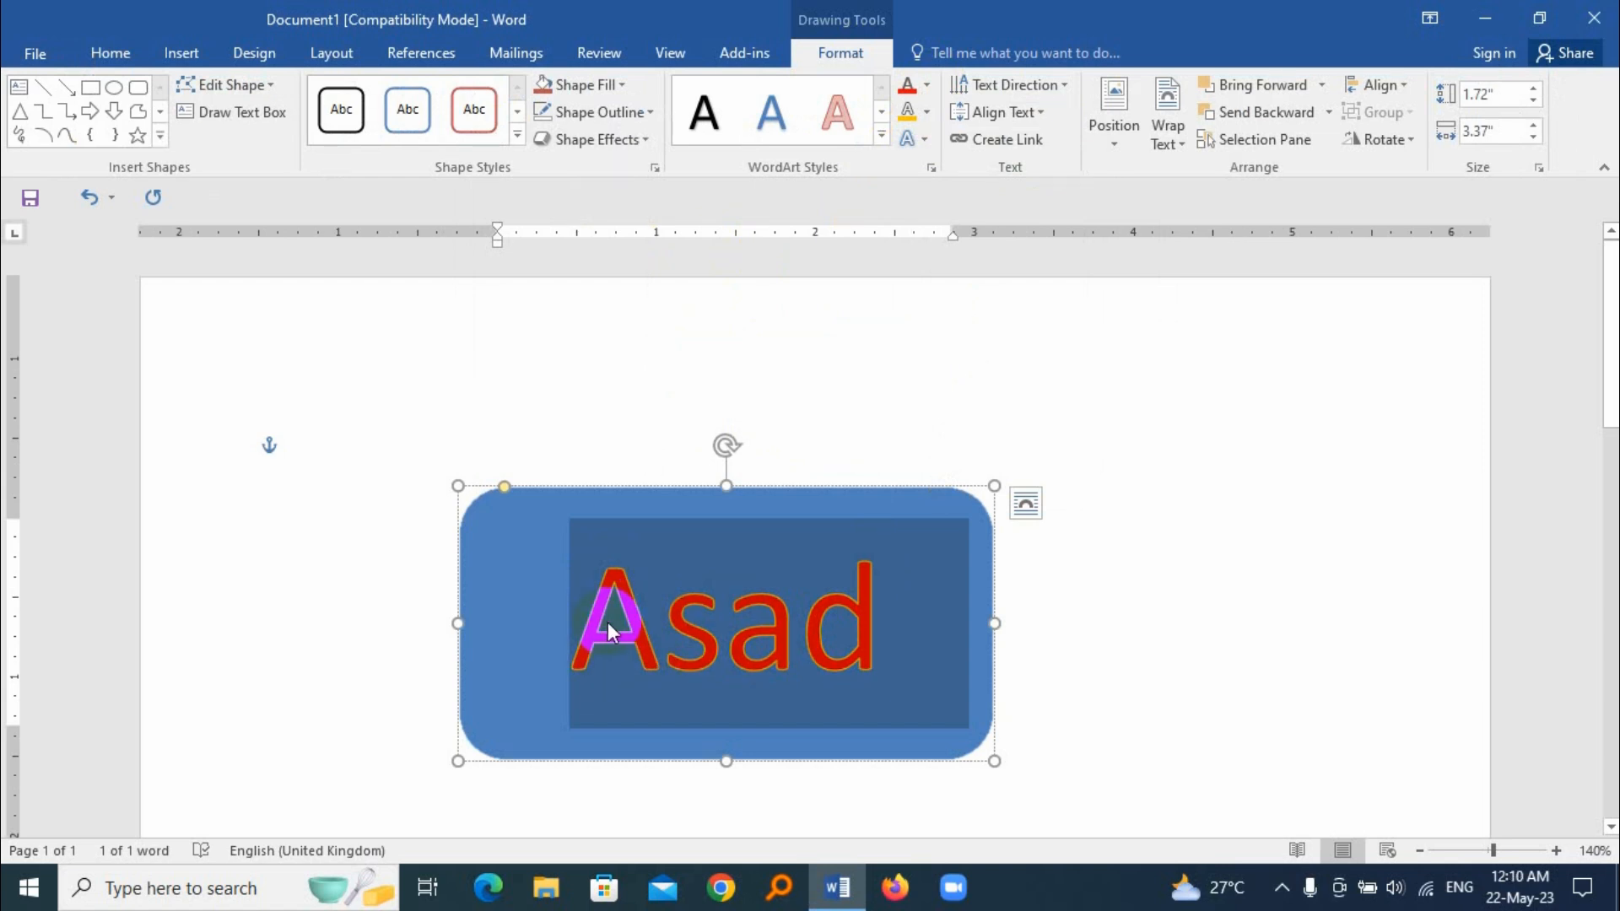
pyautogui.click(932, 114)
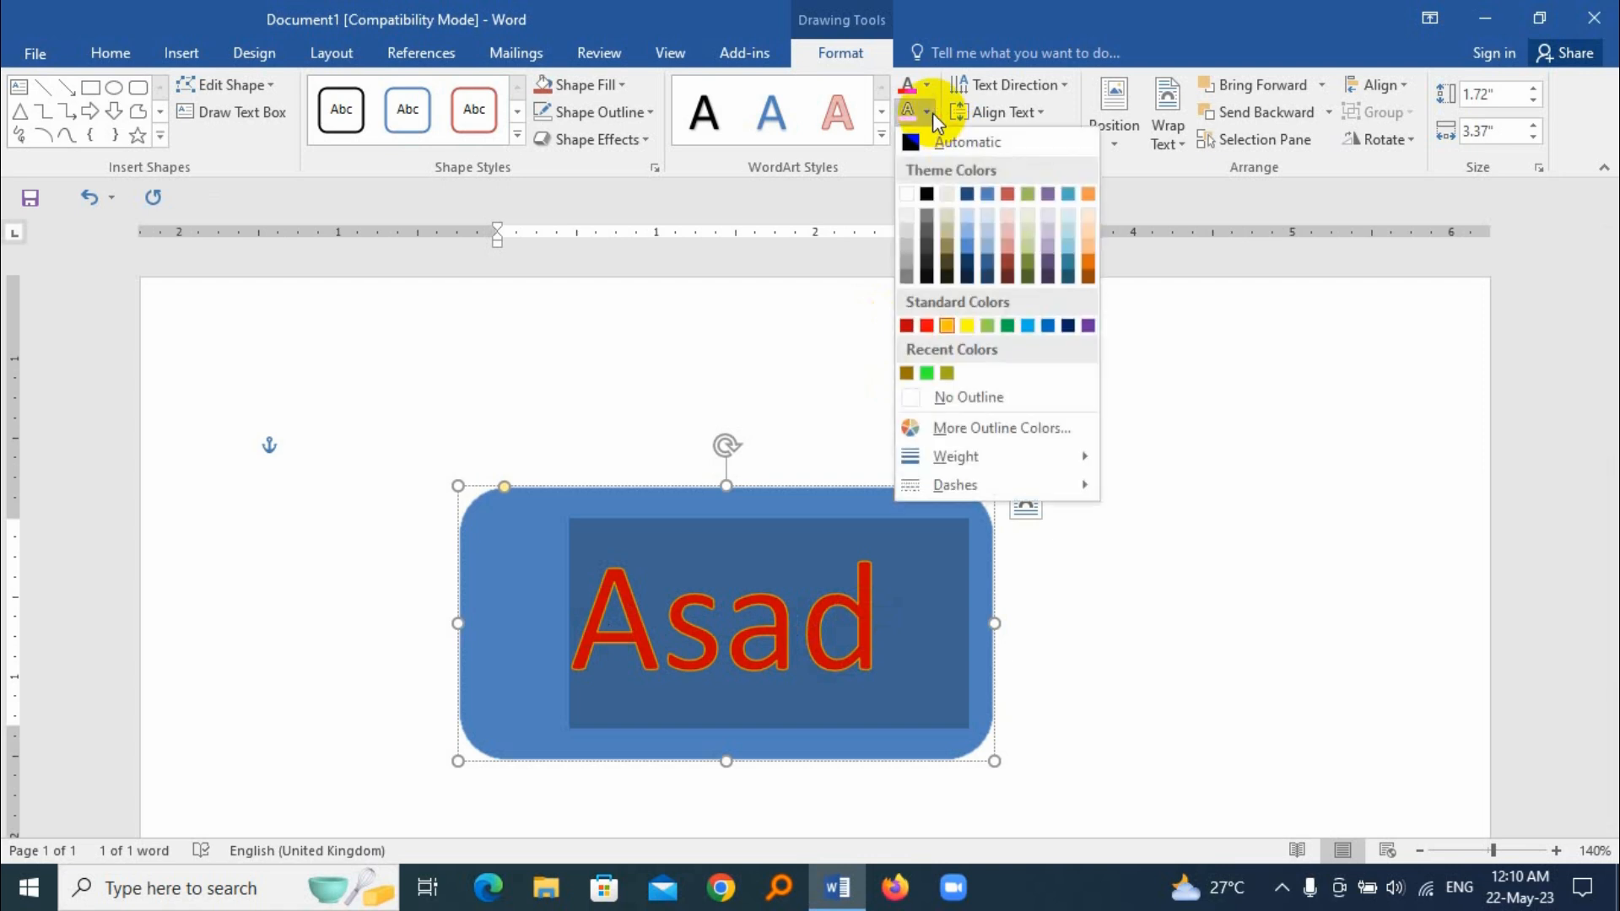
pyautogui.moveTo(971, 457)
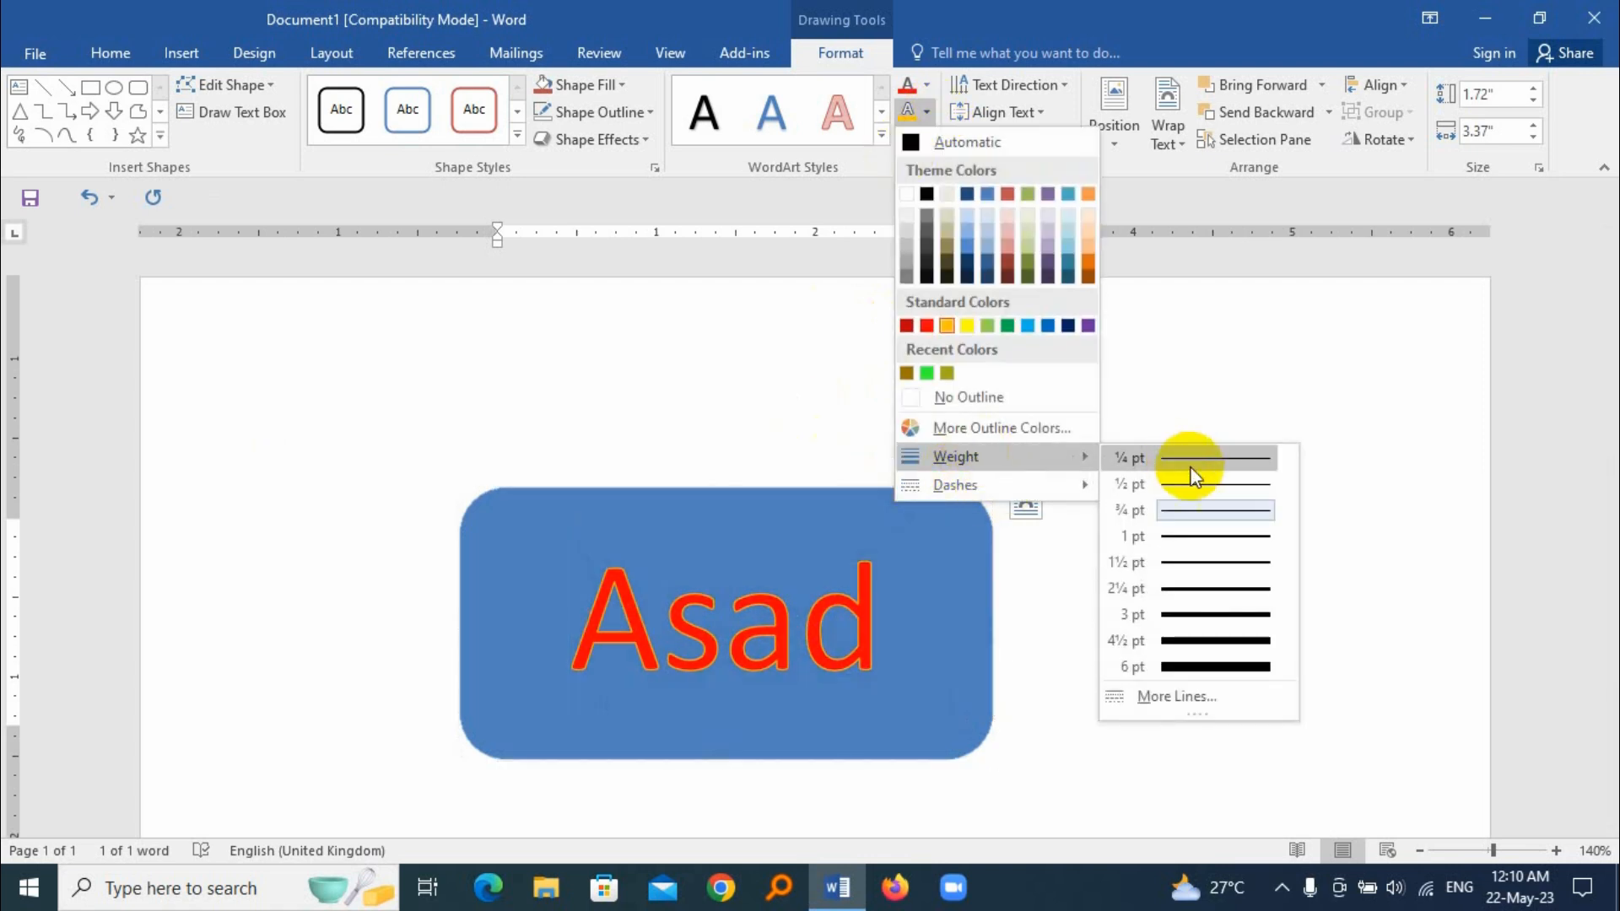
pyautogui.click(1207, 560)
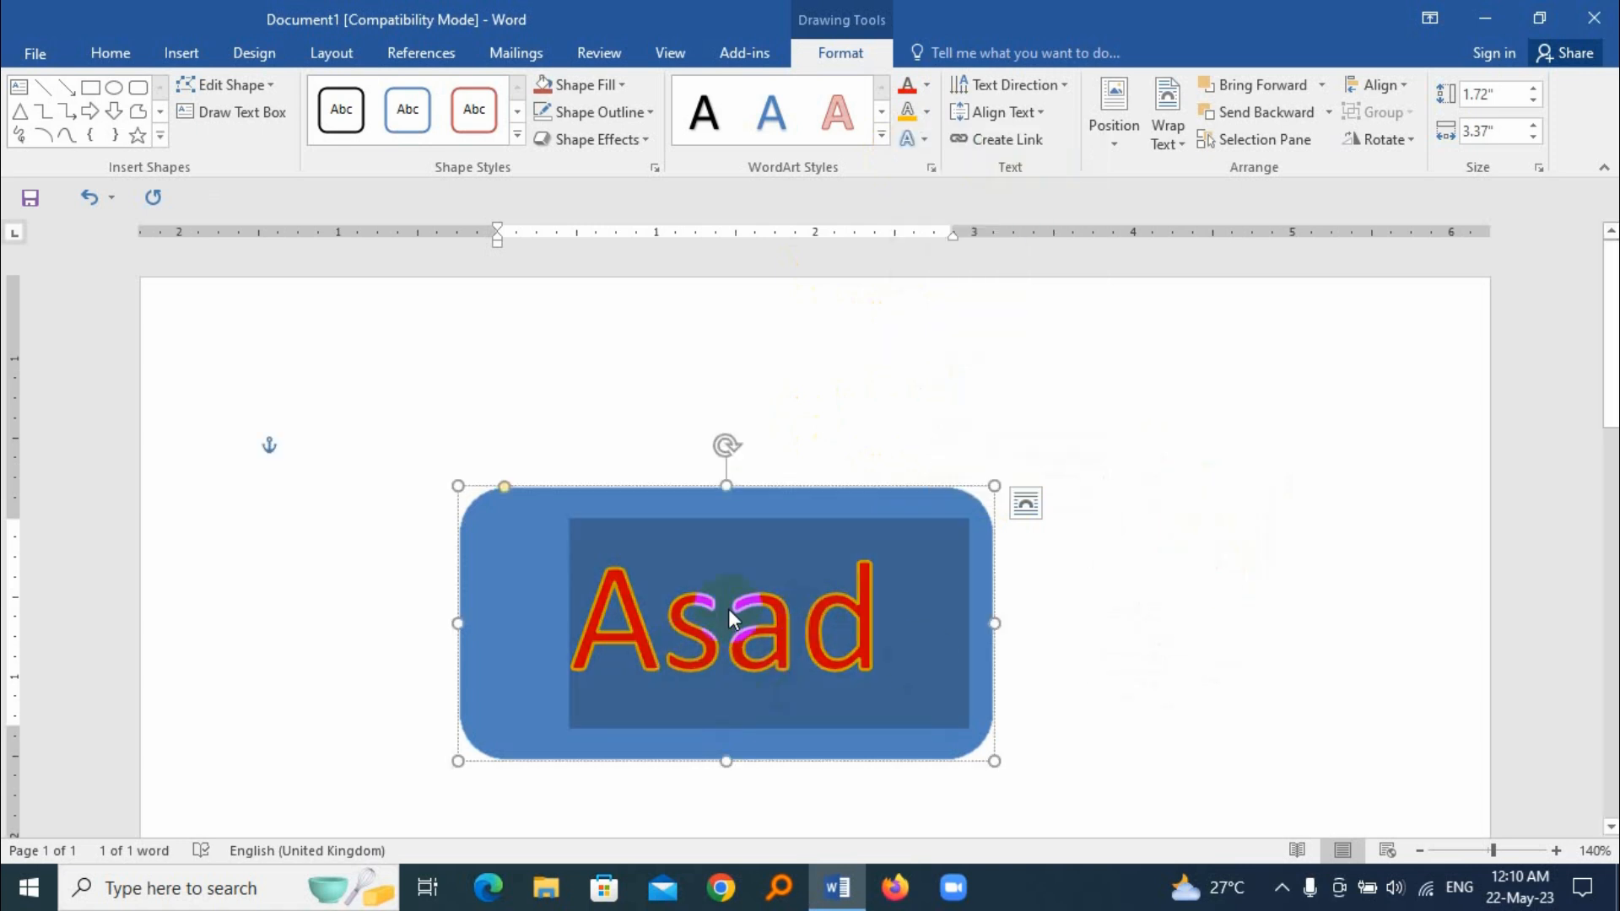
# Step: Change the text outline's line style from solid to a broken, dashed pattern
pyautogui.click(927, 111)
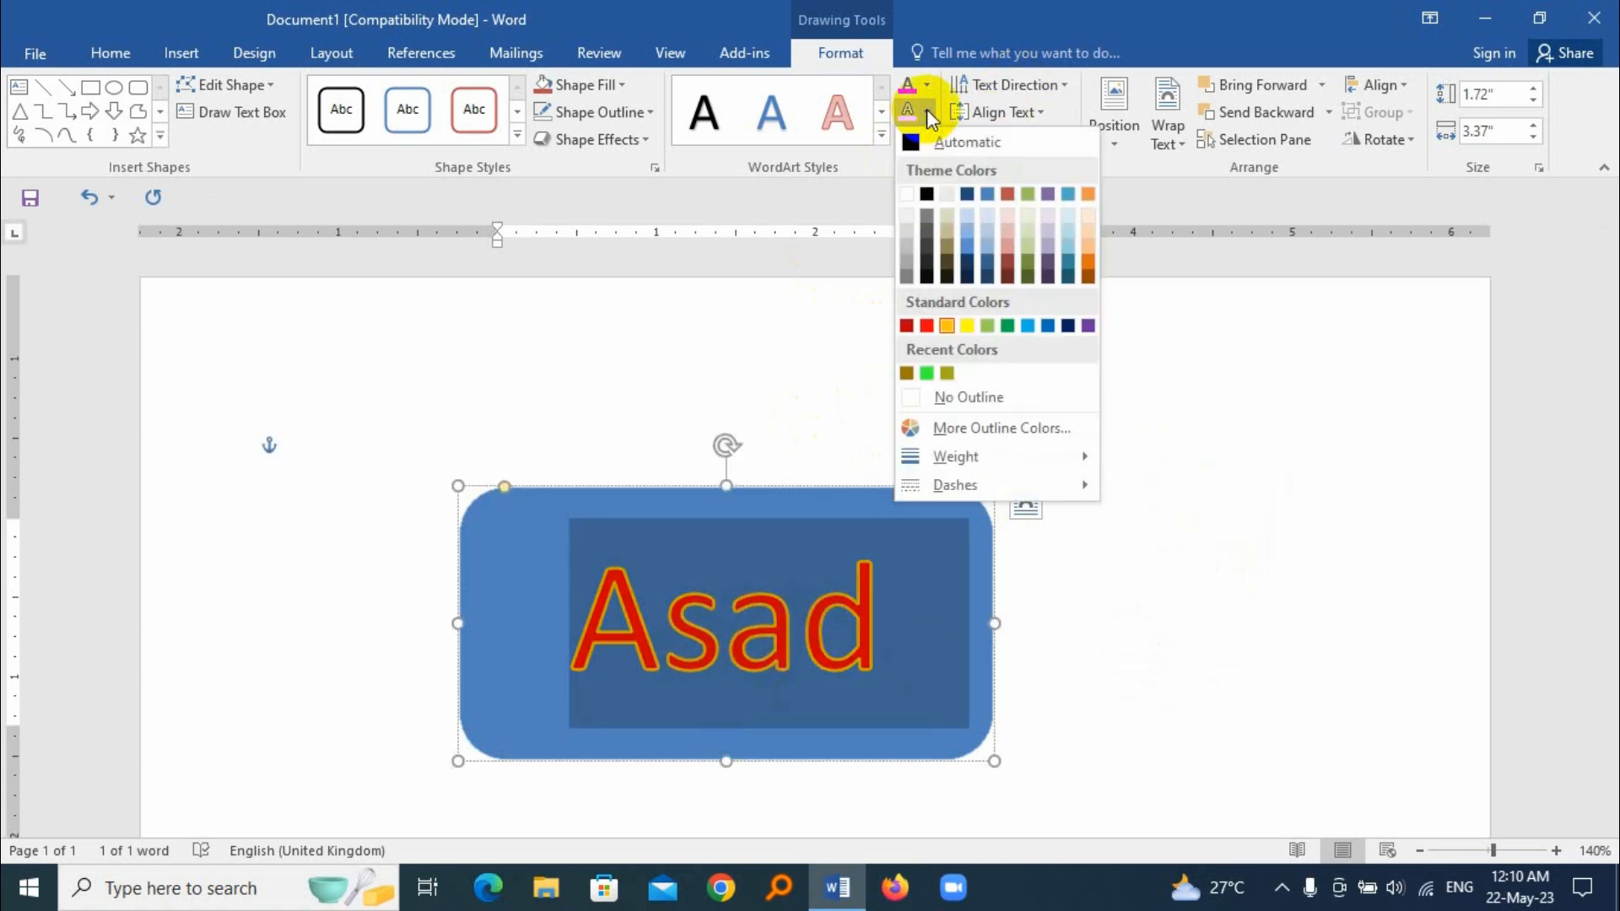
pyautogui.moveTo(967, 477)
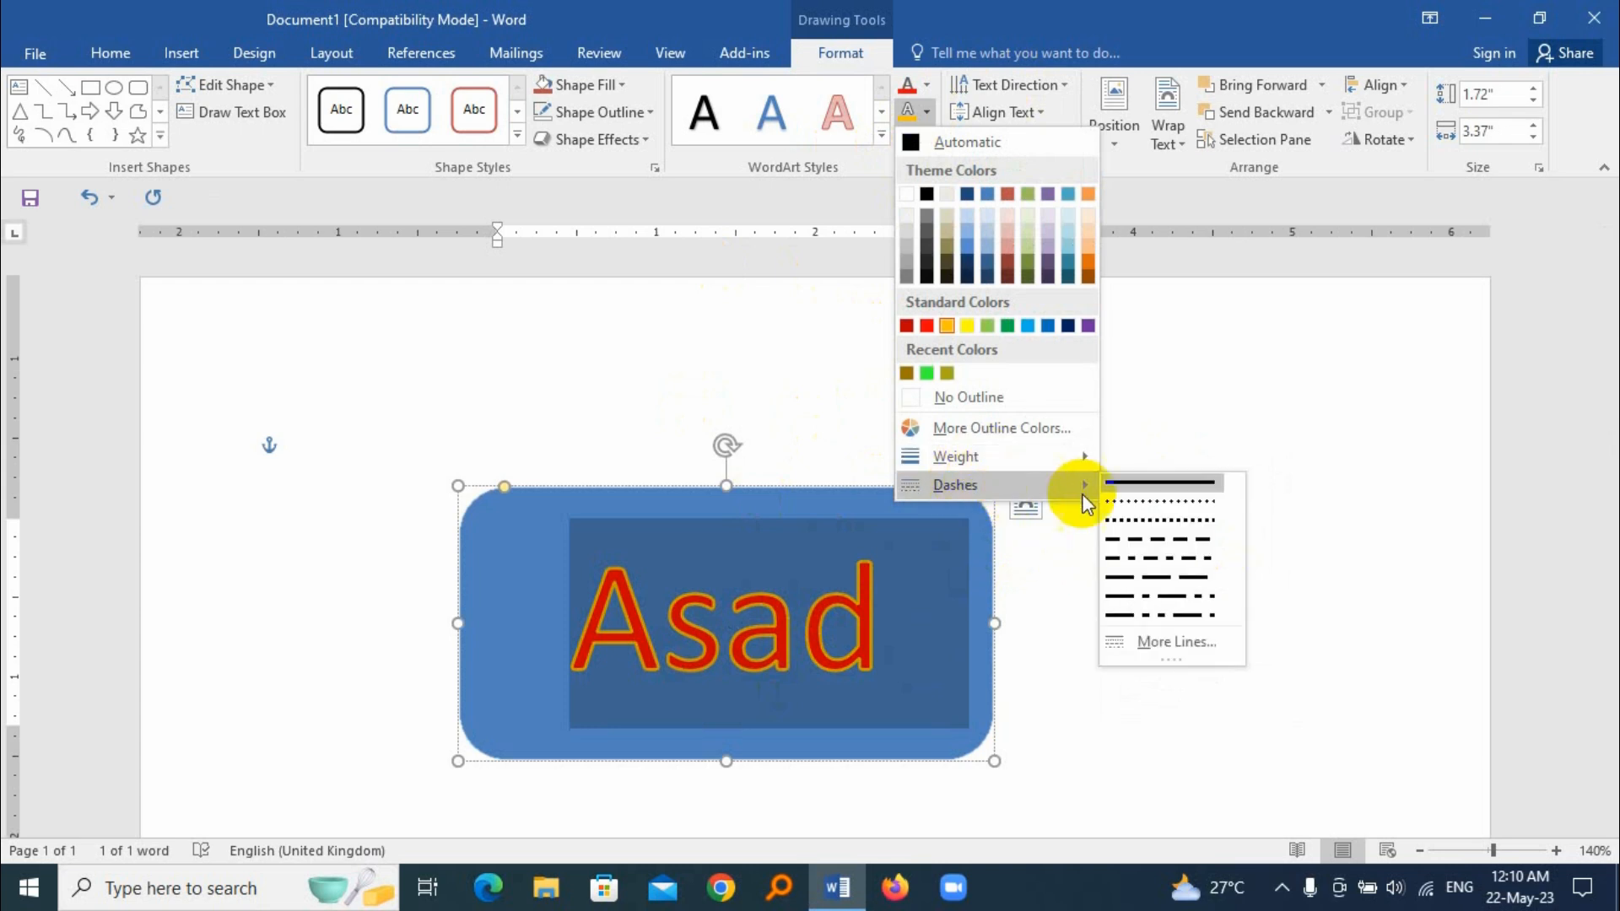
pyautogui.click(1172, 519)
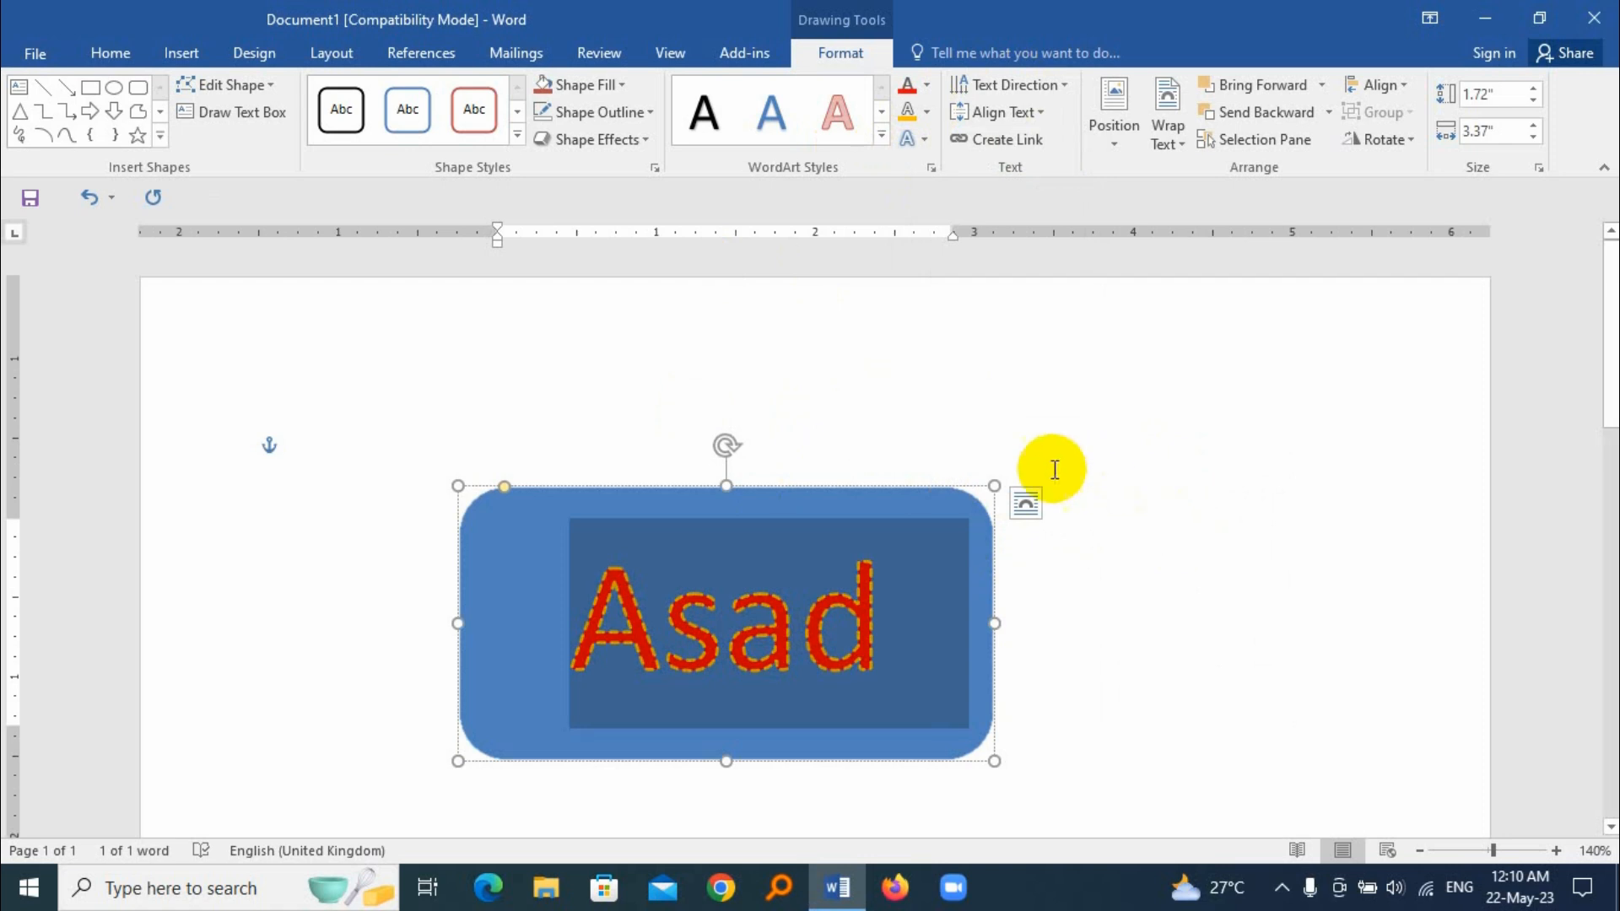
# Step: Apply a curved Warp transform from the text effects to the text in the shape
pyautogui.click(920, 140)
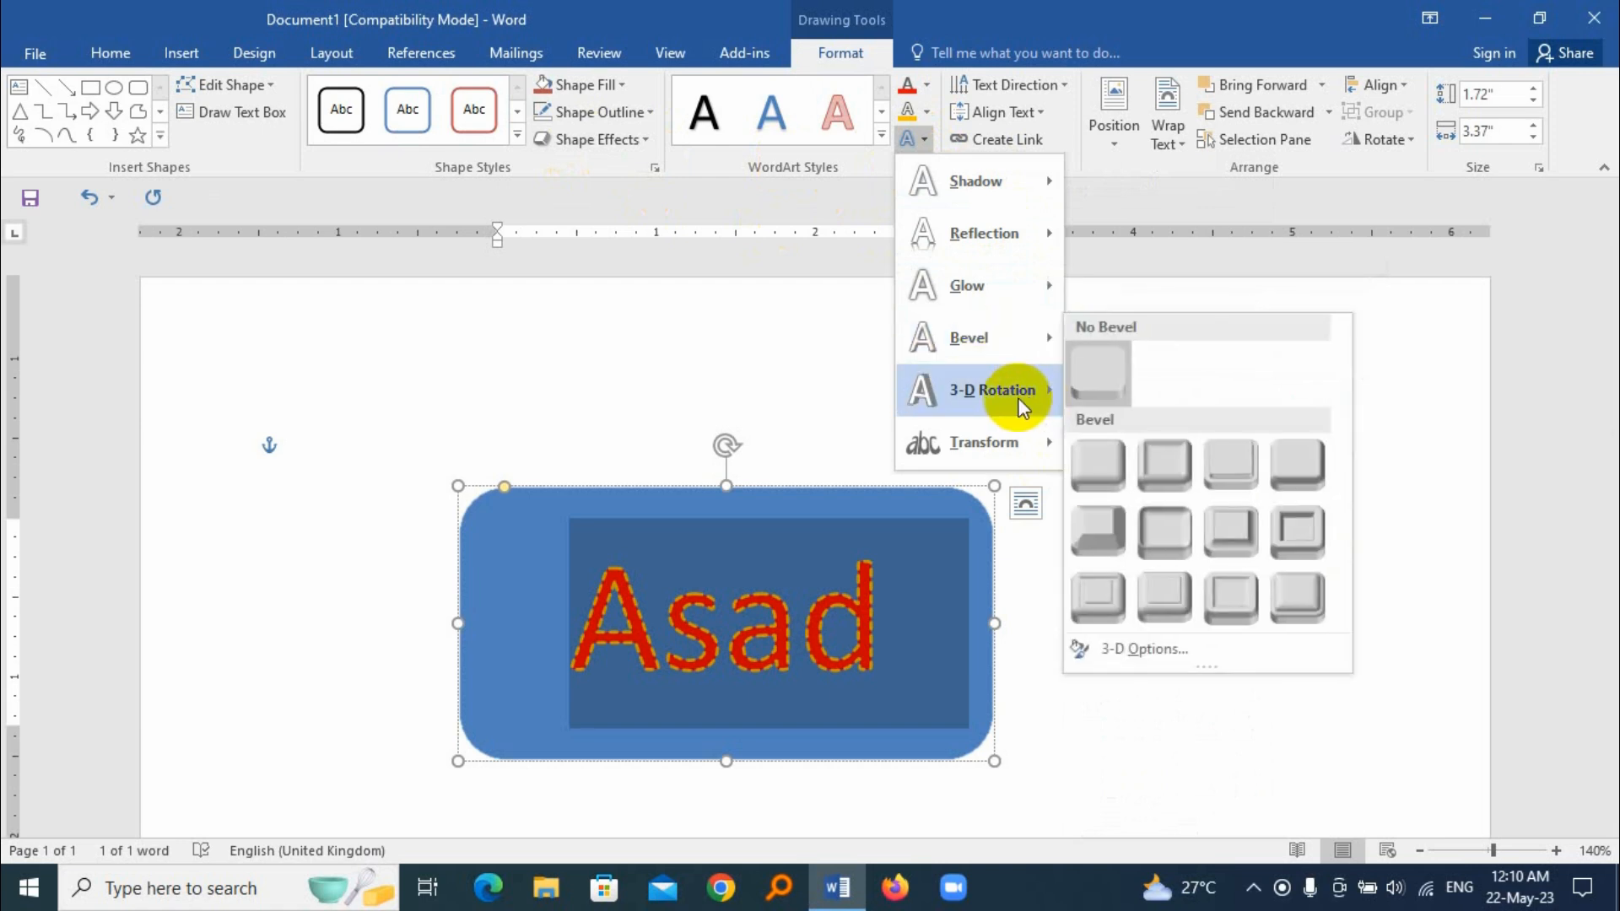
pyautogui.moveTo(1010, 398)
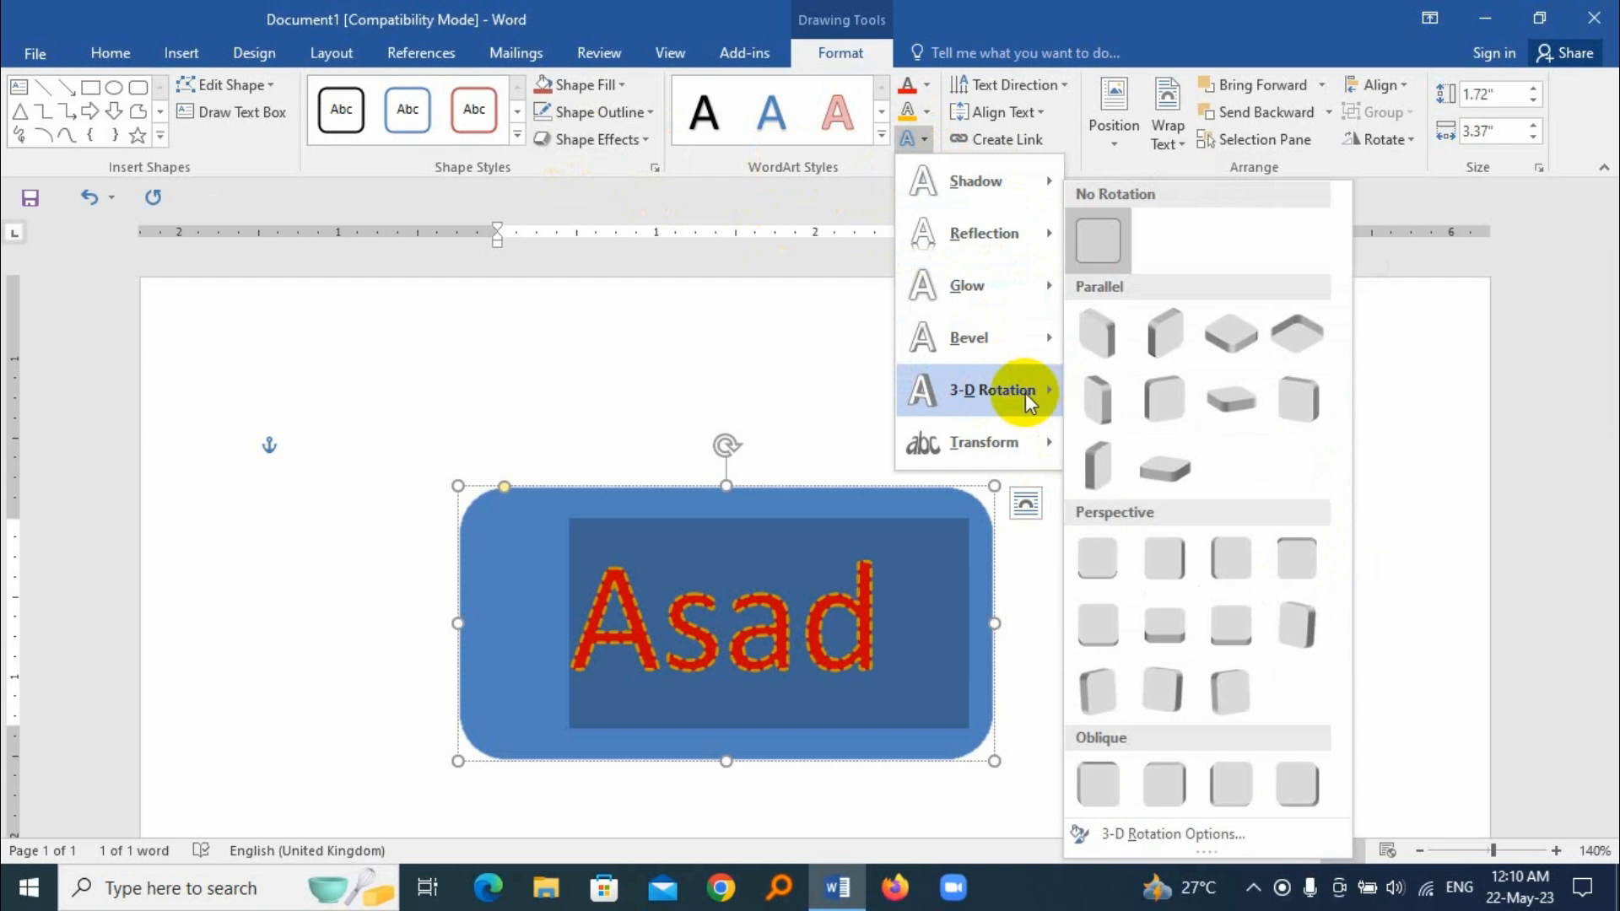
pyautogui.moveTo(947, 449)
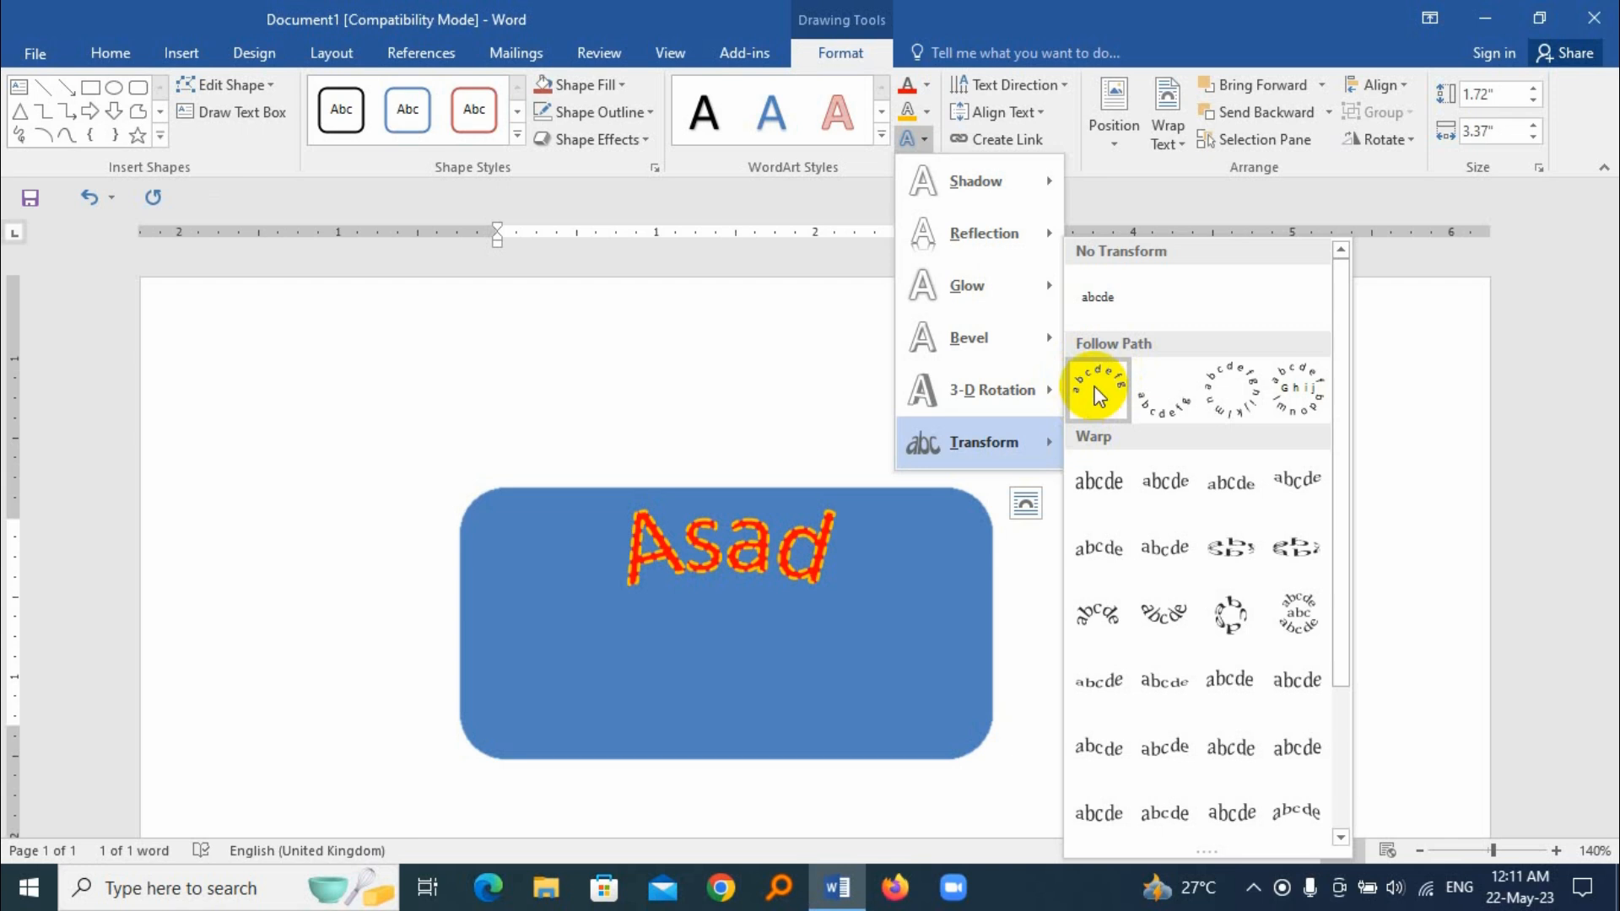
pyautogui.scroll(-3, 1203, 710)
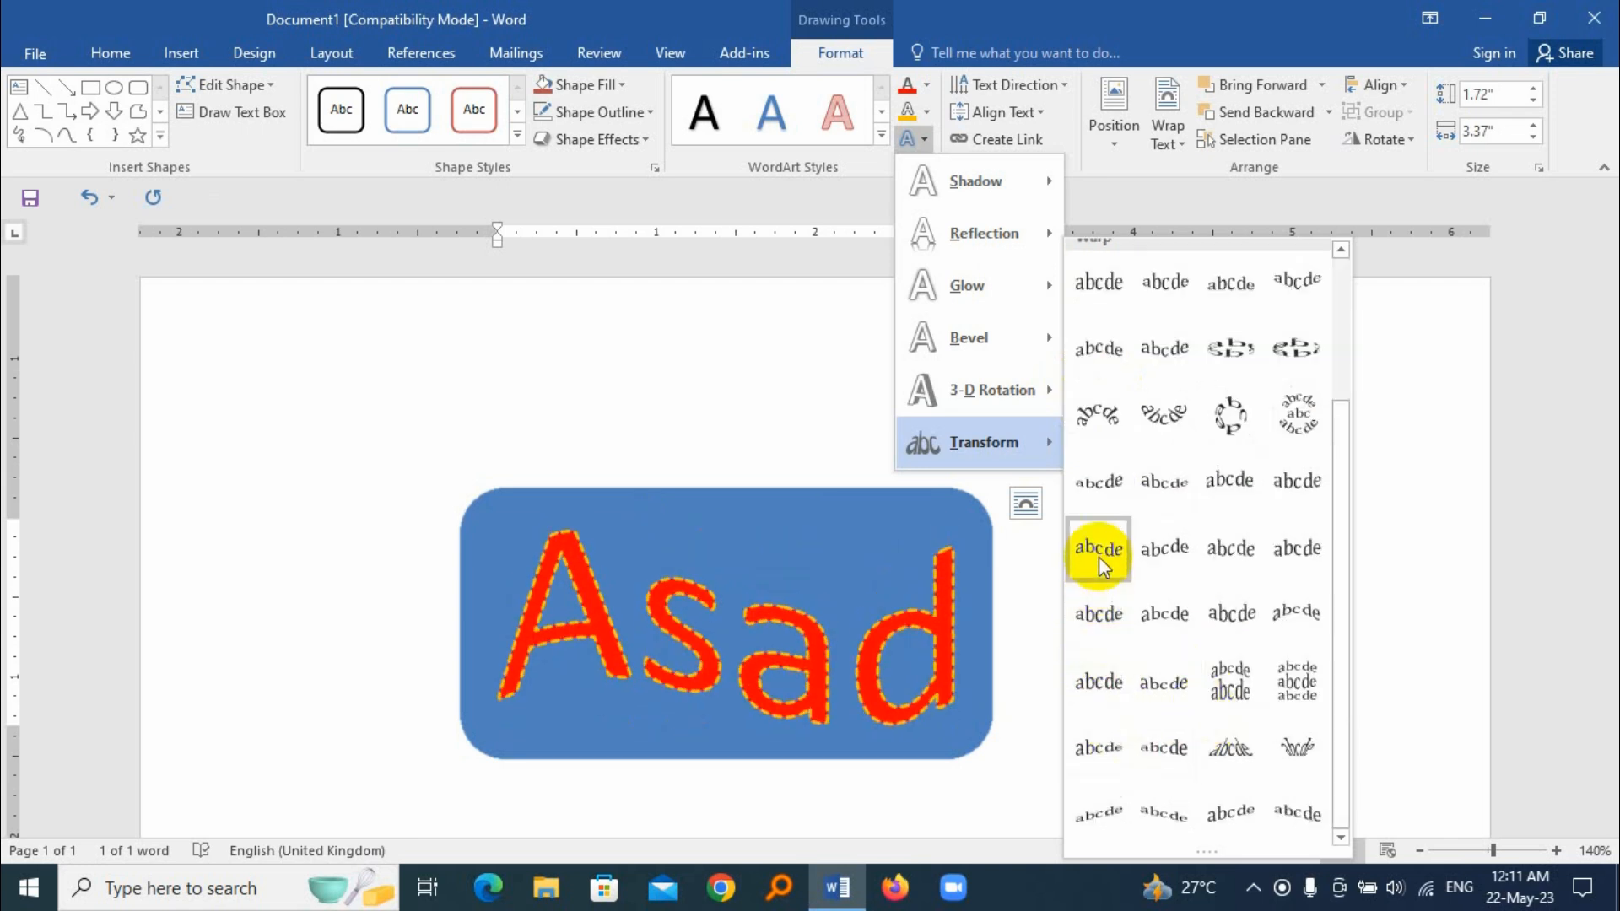
pyautogui.click(1159, 504)
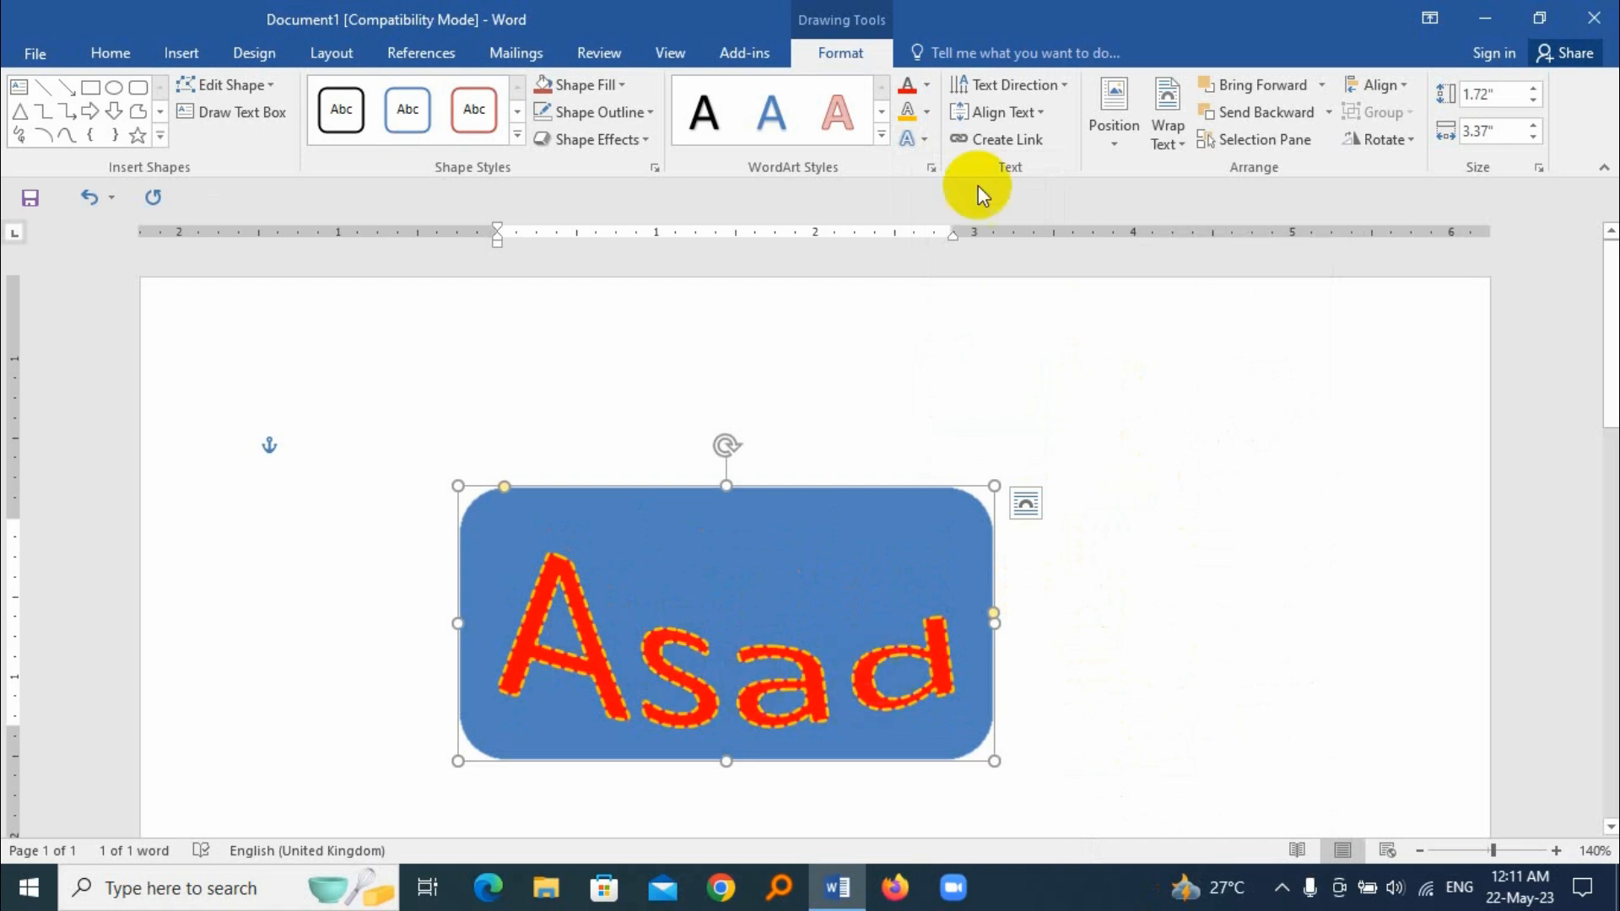
# Step: Remove the warp from the text by setting it to No Transform
pyautogui.click(920, 139)
pyautogui.moveTo(1006, 455)
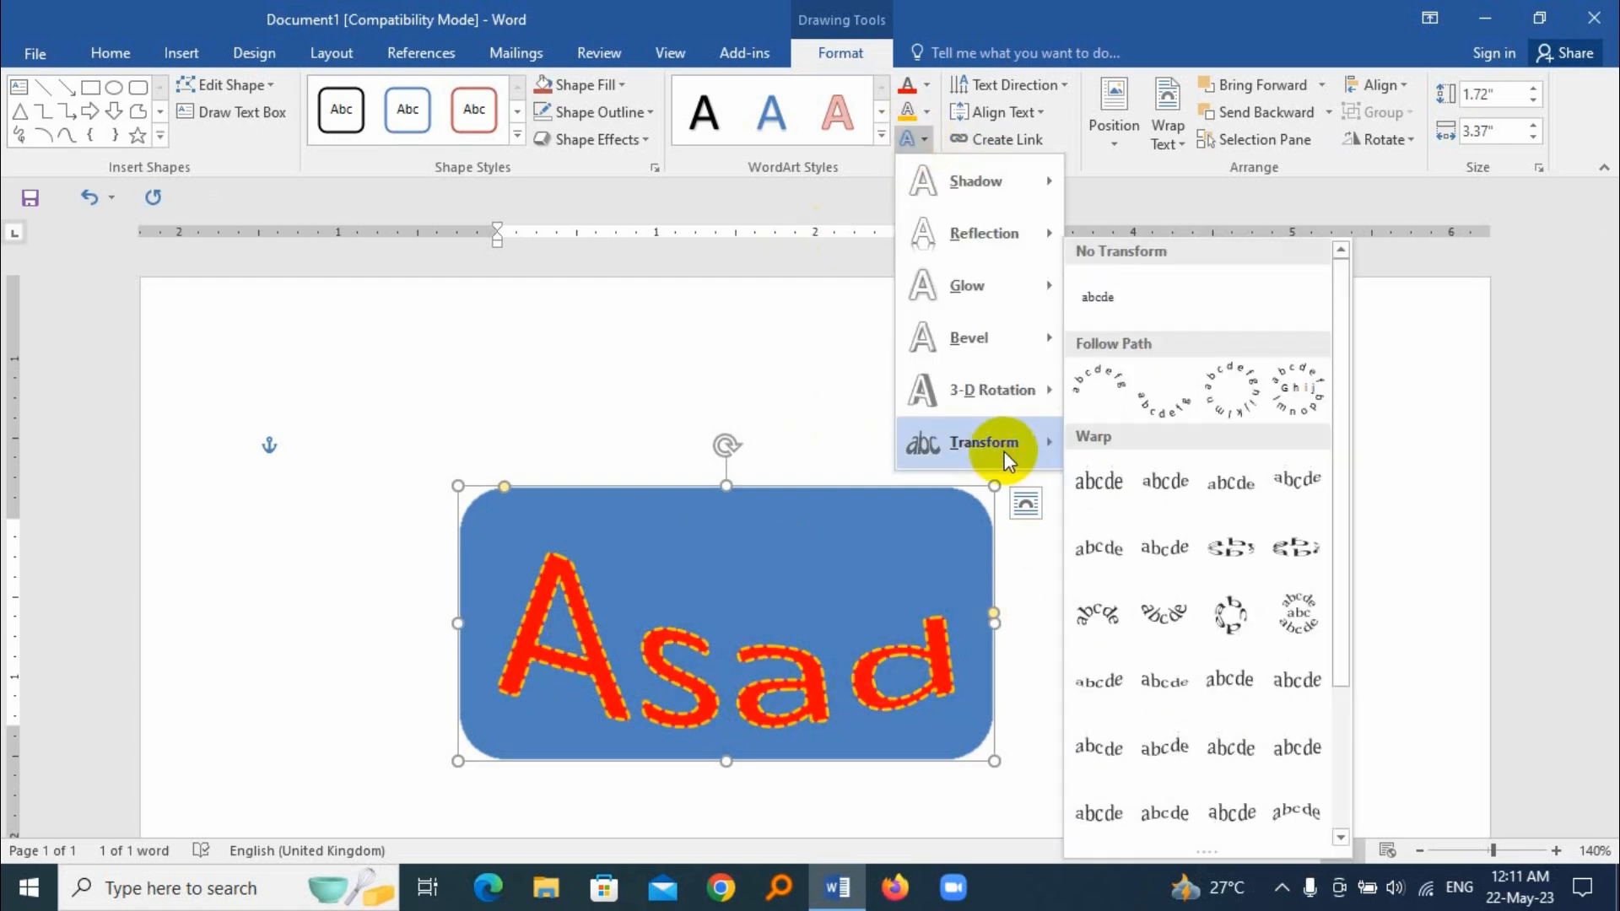
pyautogui.click(1093, 302)
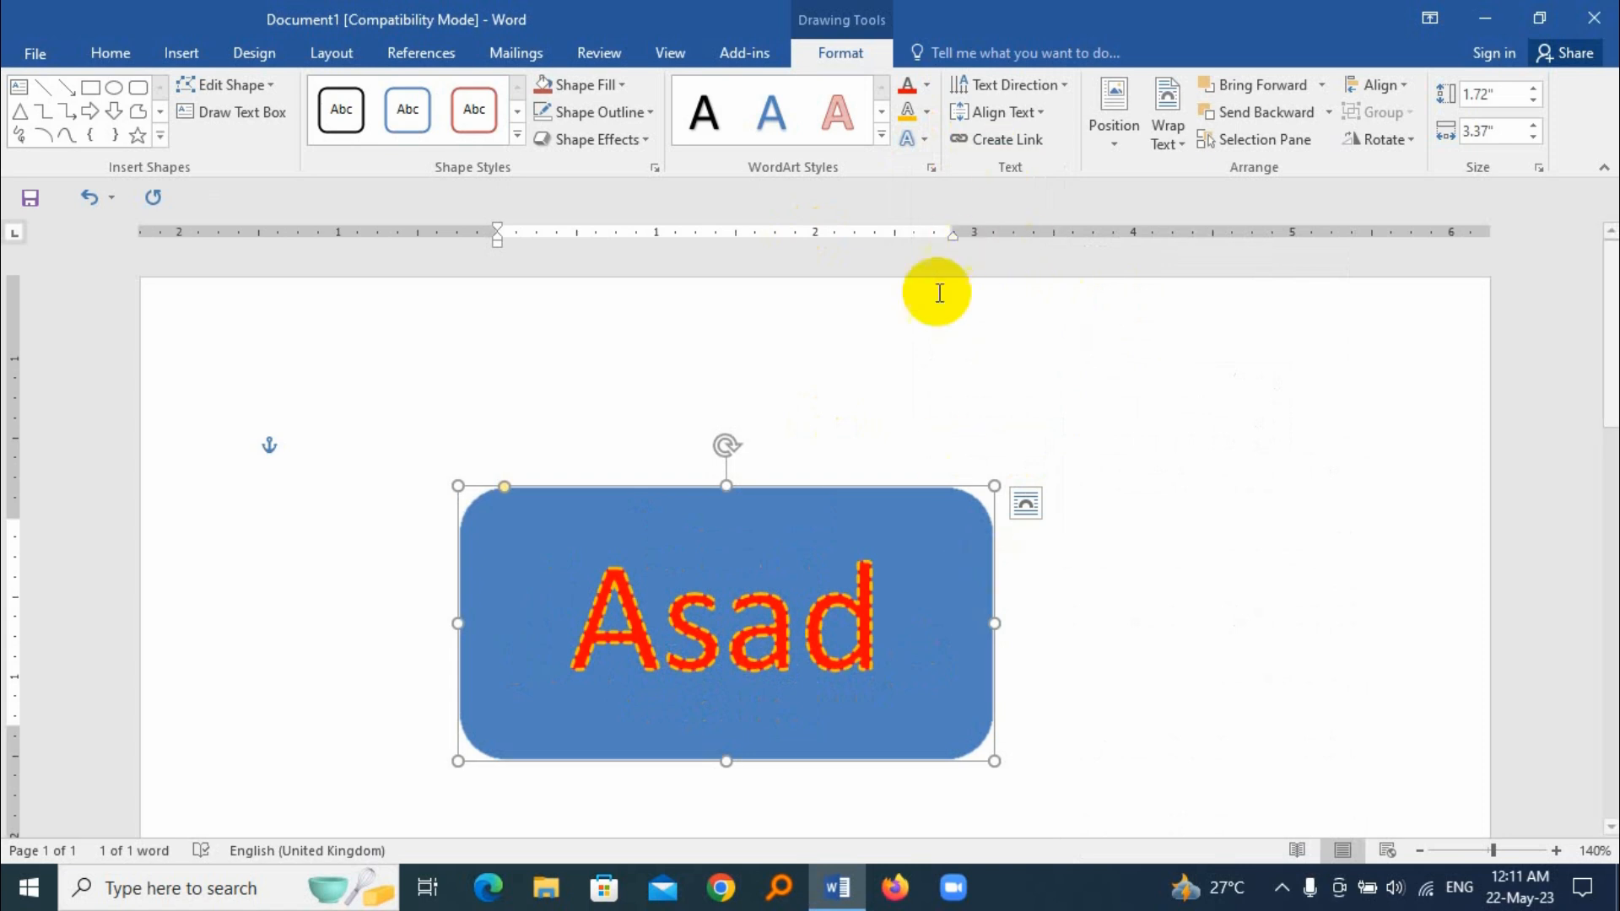
# Step: Apply the Arch Up transform to the text and resize the shape to about 2.67" high by 2.32" wide
pyautogui.click(926, 152)
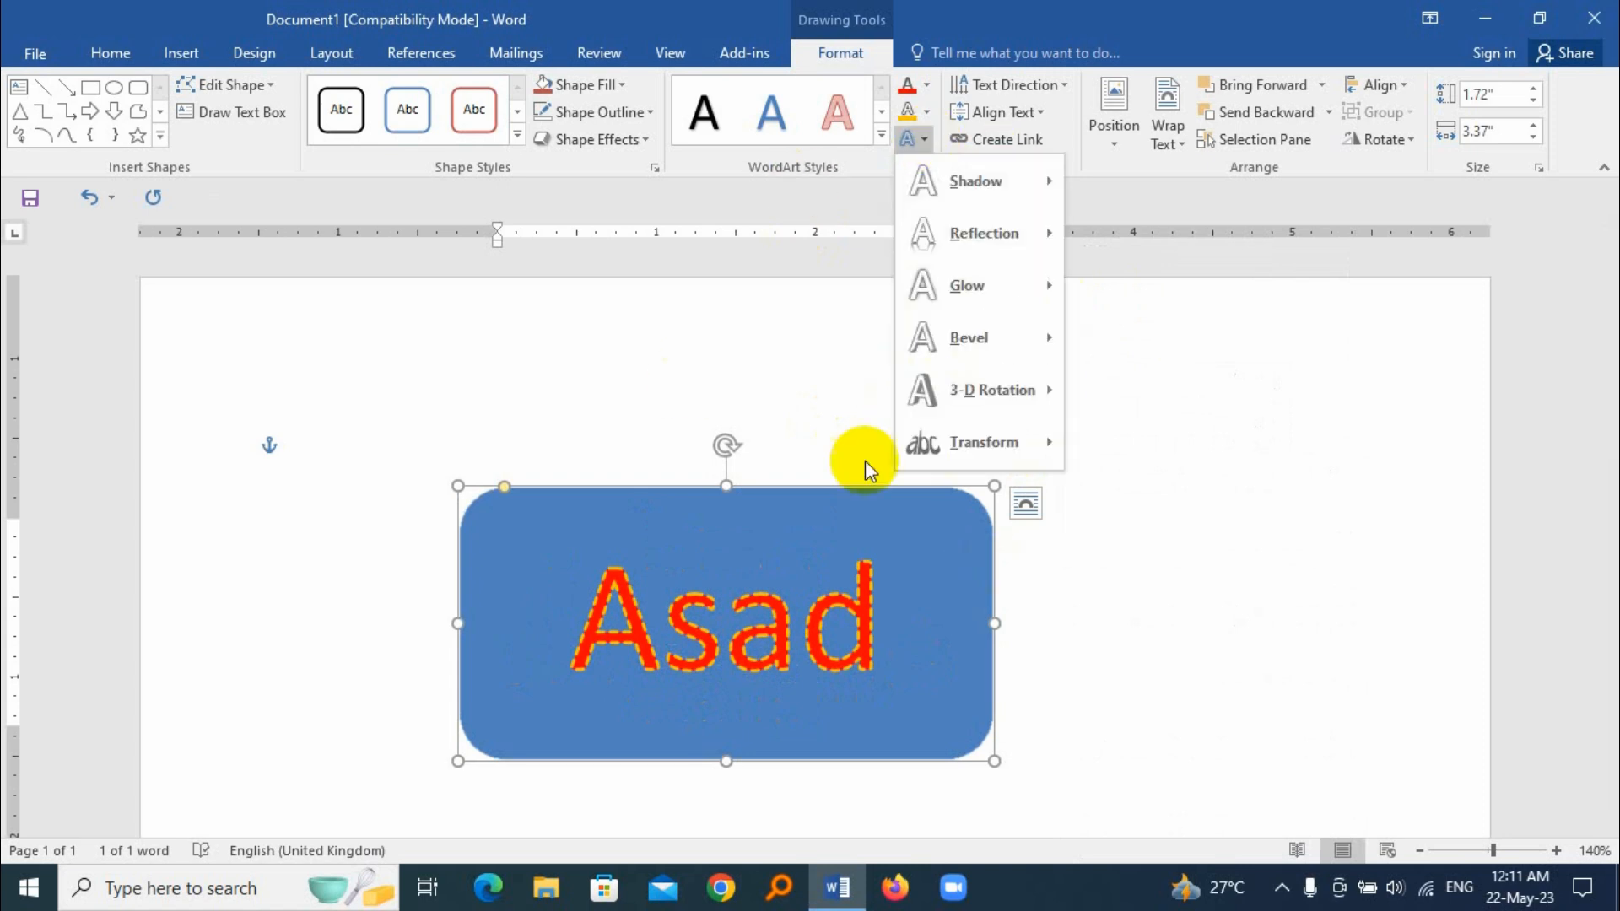
pyautogui.moveTo(991, 449)
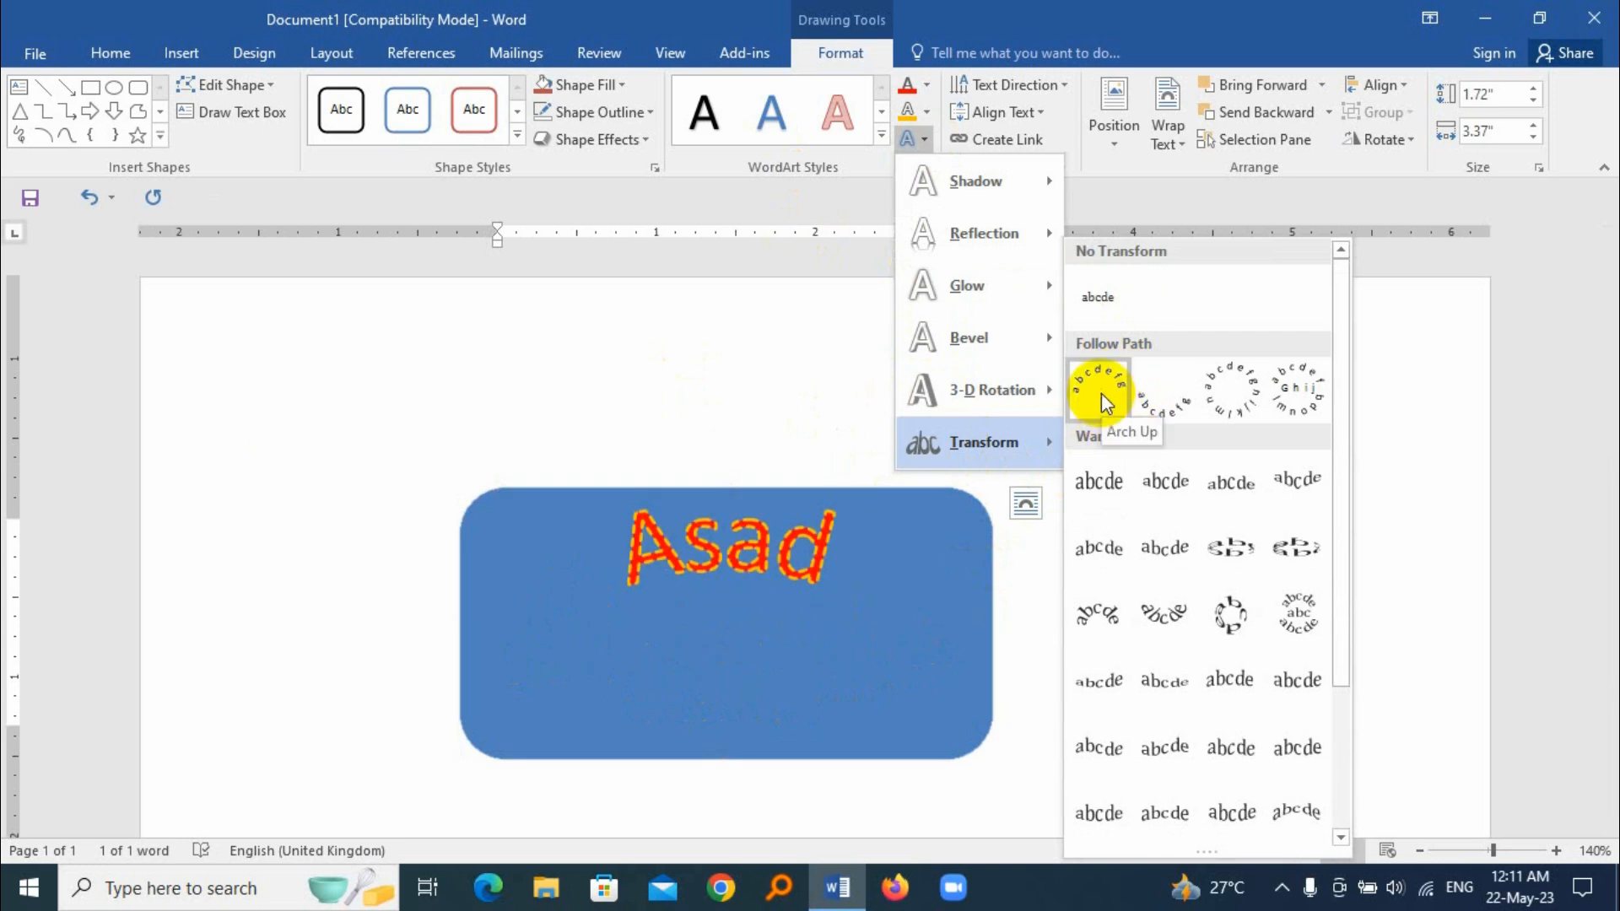
pyautogui.click(1101, 393)
pyautogui.moveTo(996, 762); pyautogui.dragTo(828, 686)
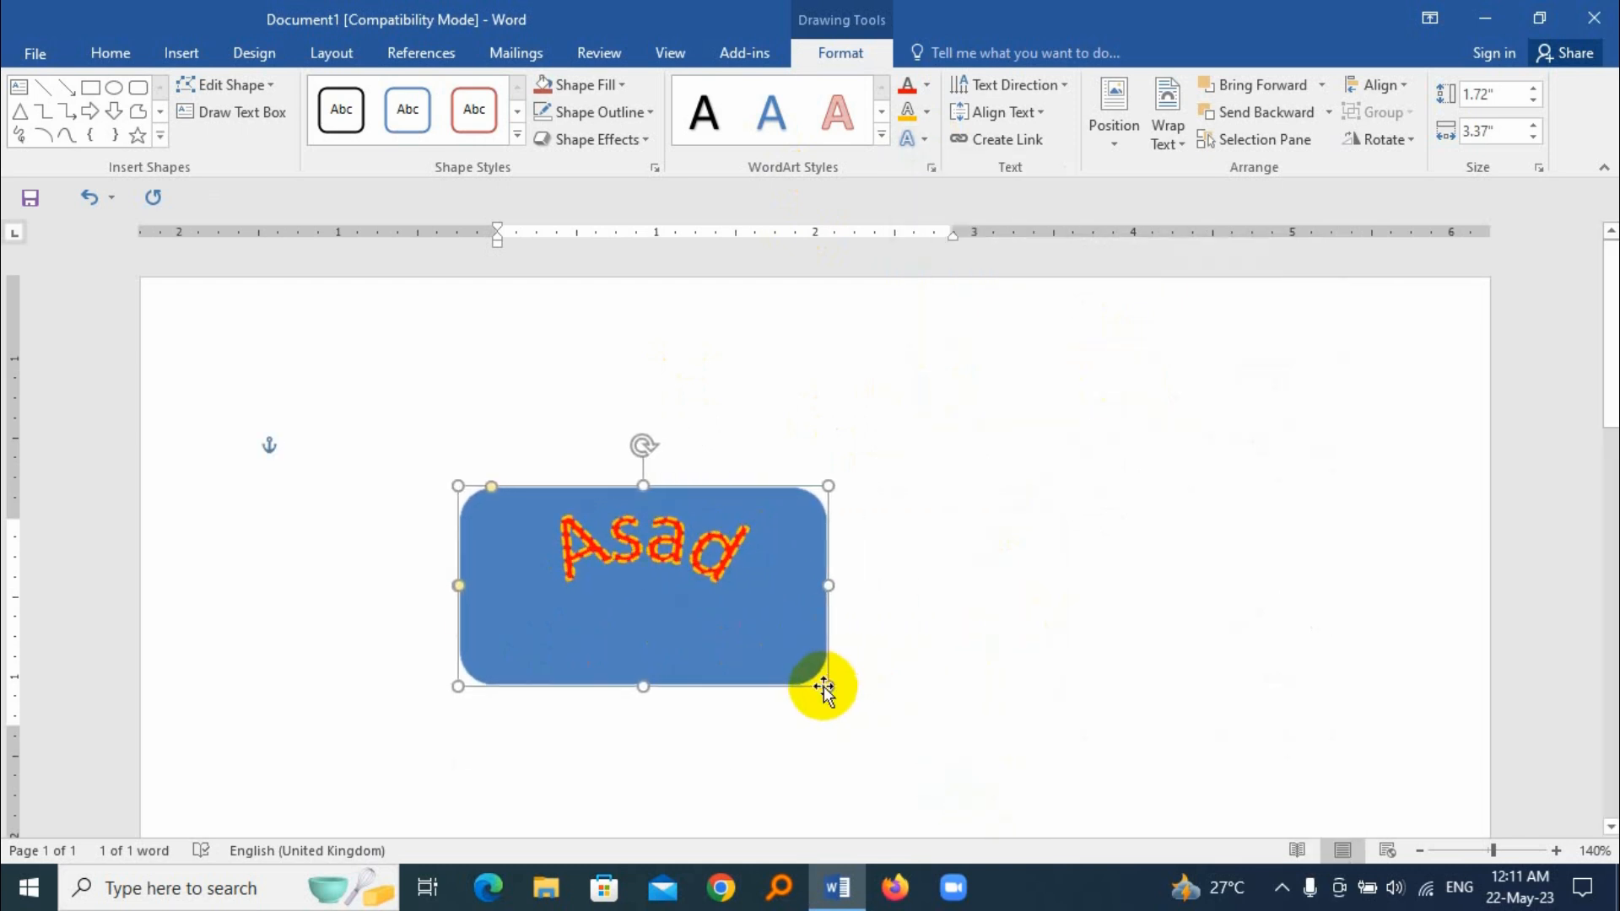
pyautogui.moveTo(643, 686); pyautogui.dragTo(644, 840)
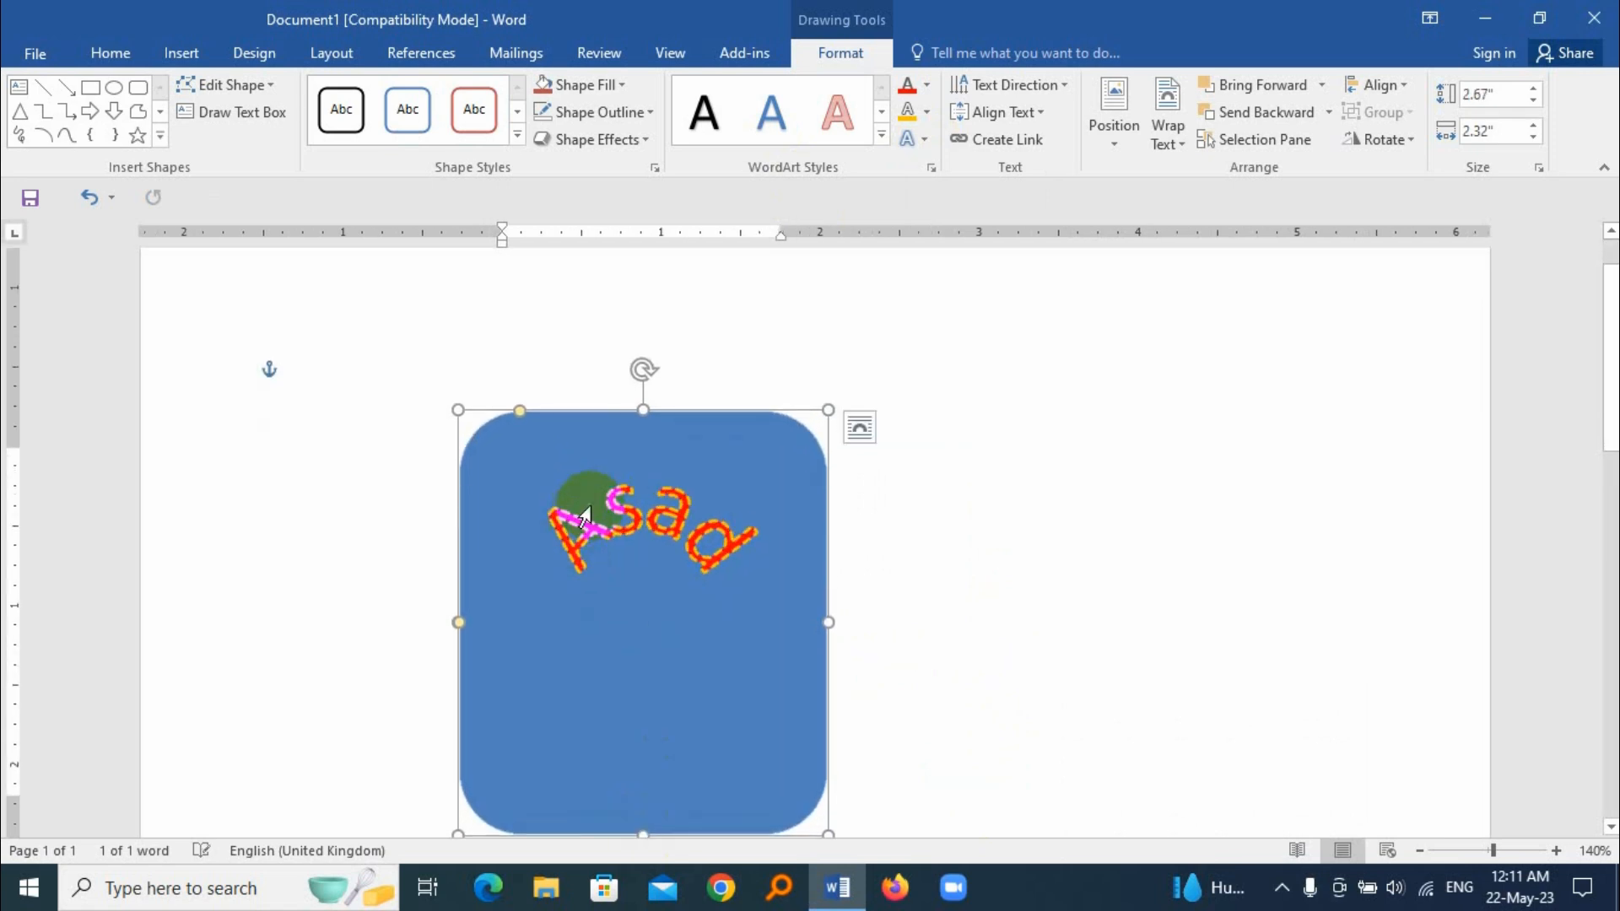
pyautogui.doubleClick(747, 559)
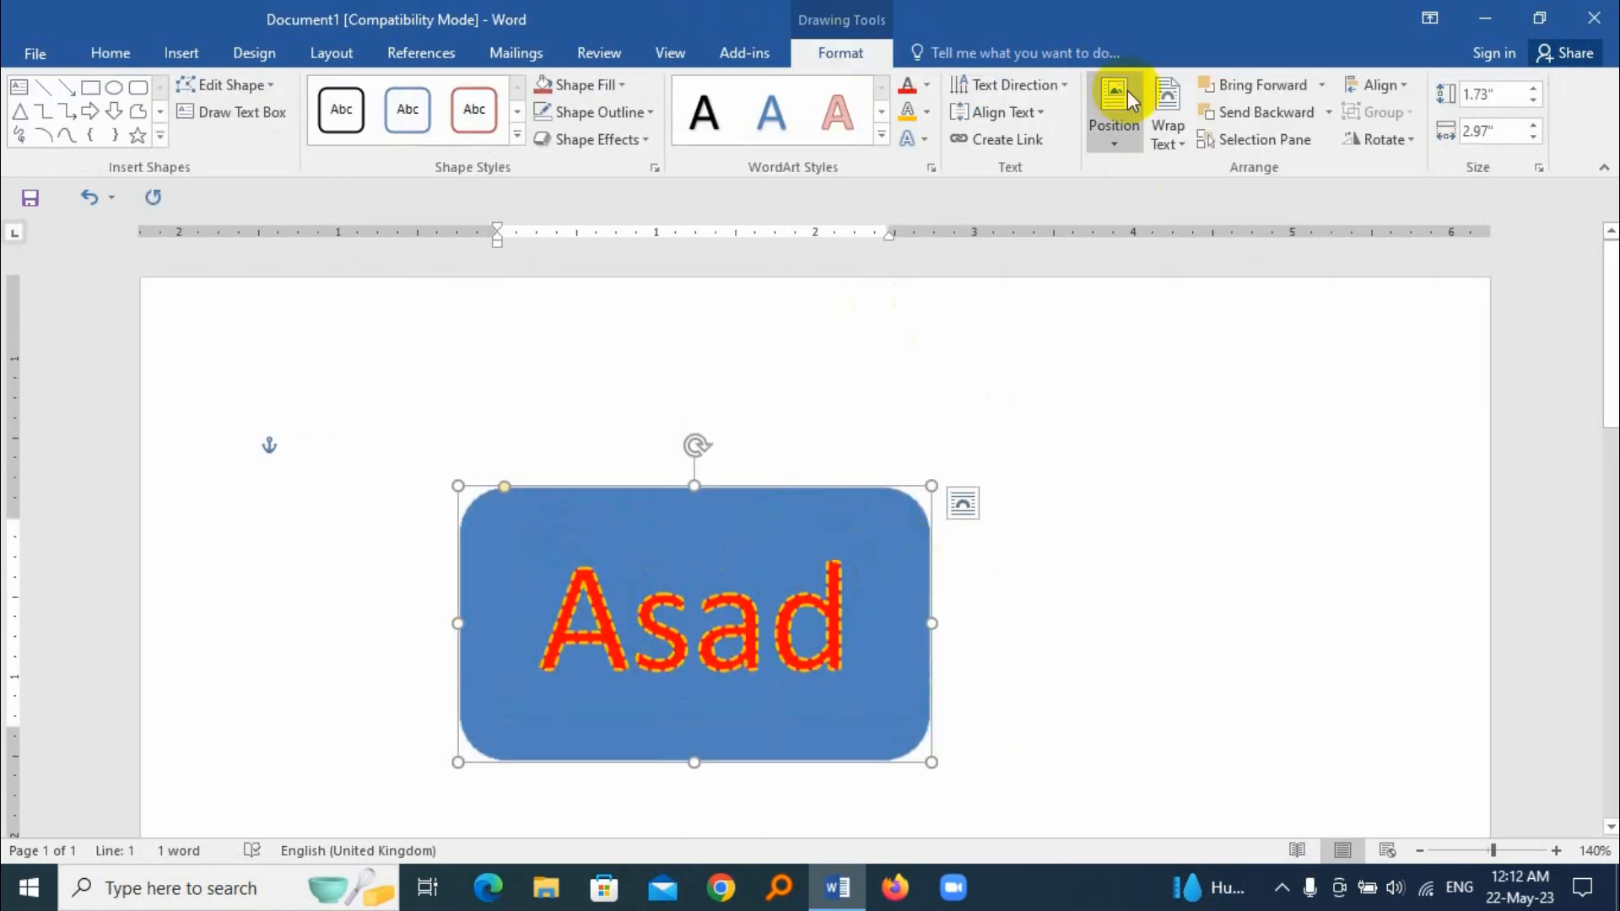
# Step: Rotate all text in the shape by 90° and enlarge the shape to about 2.98" high by 3.28" wide
pyautogui.moveTo(928, 764); pyautogui.dragTo(982, 771)
pyautogui.click(1063, 88)
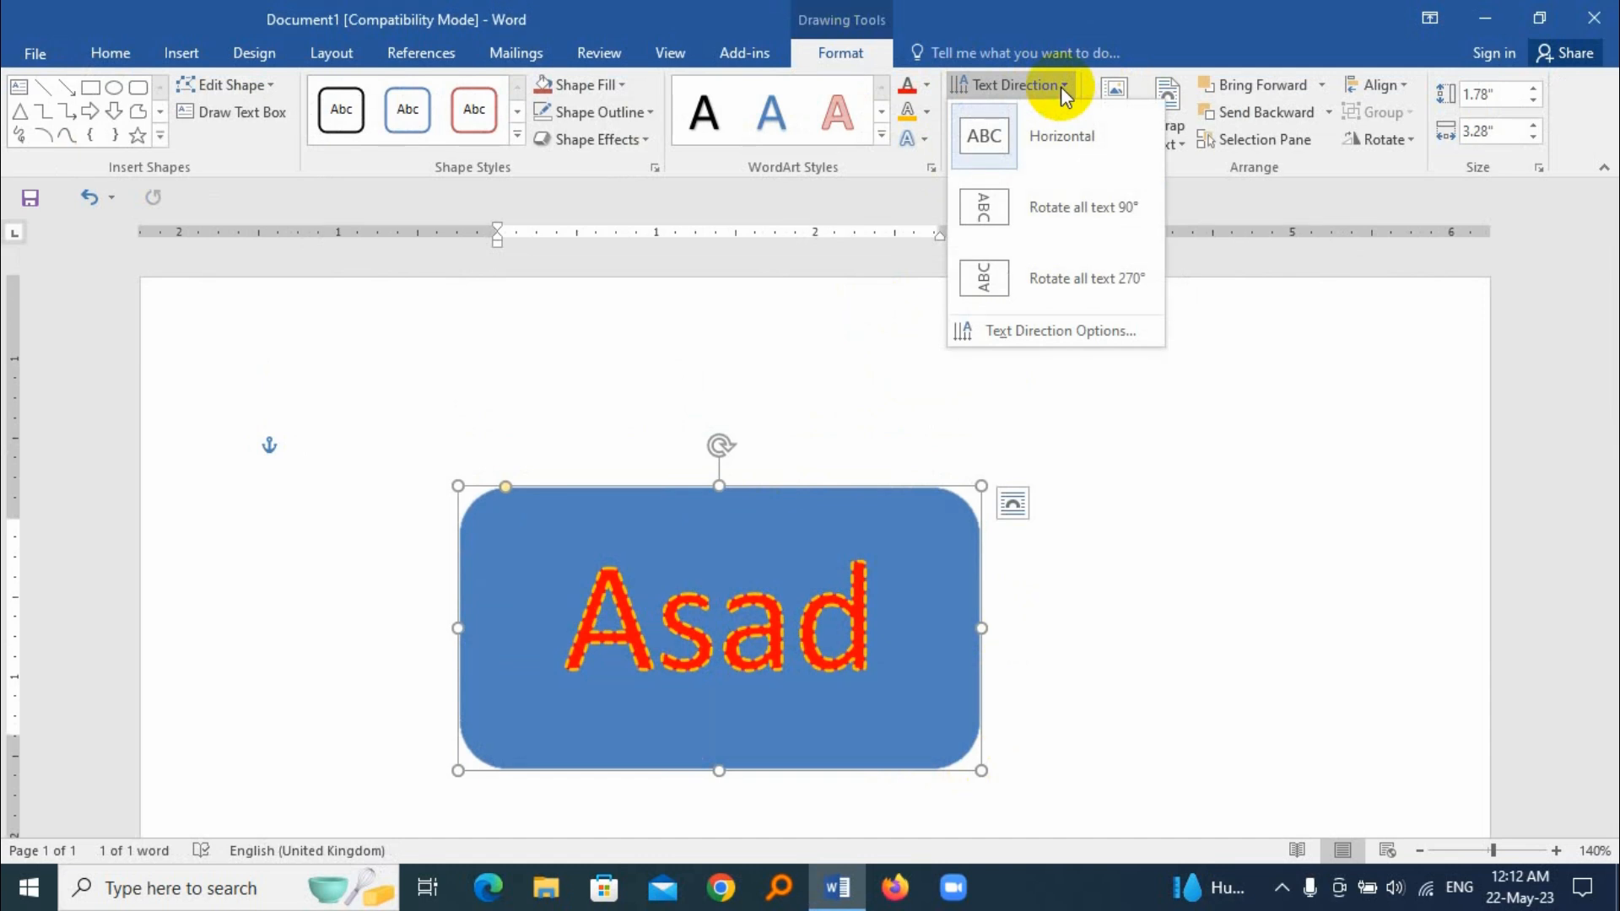
pyautogui.click(1116, 214)
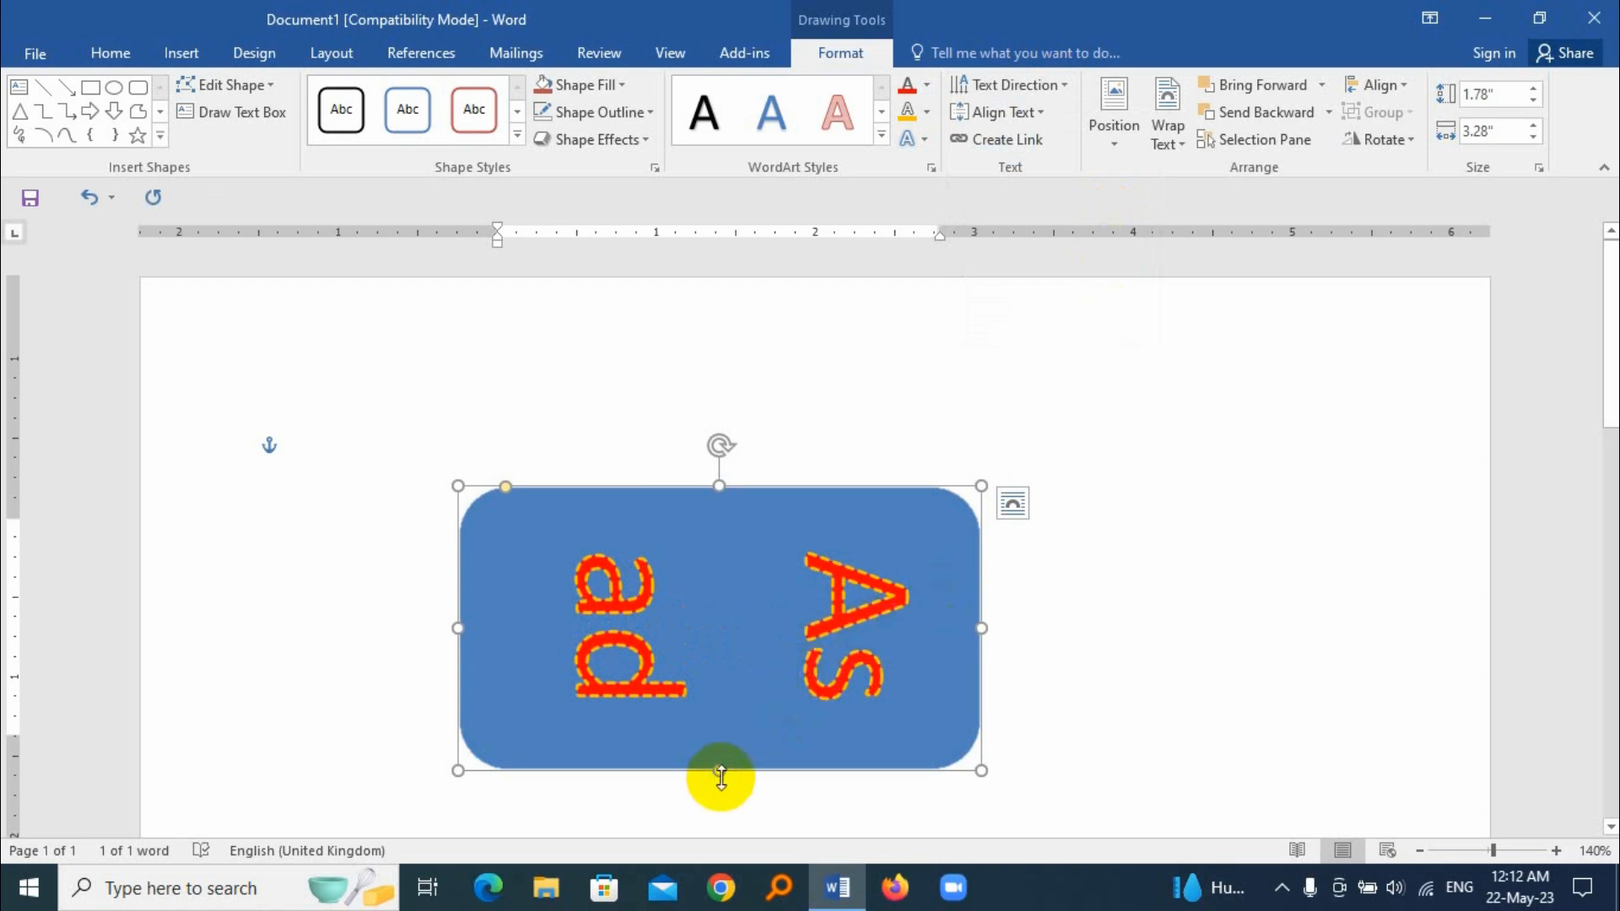
pyautogui.moveTo(719, 770); pyautogui.dragTo(734, 854)
pyautogui.moveTo(717, 405); pyautogui.dragTo(720, 379)
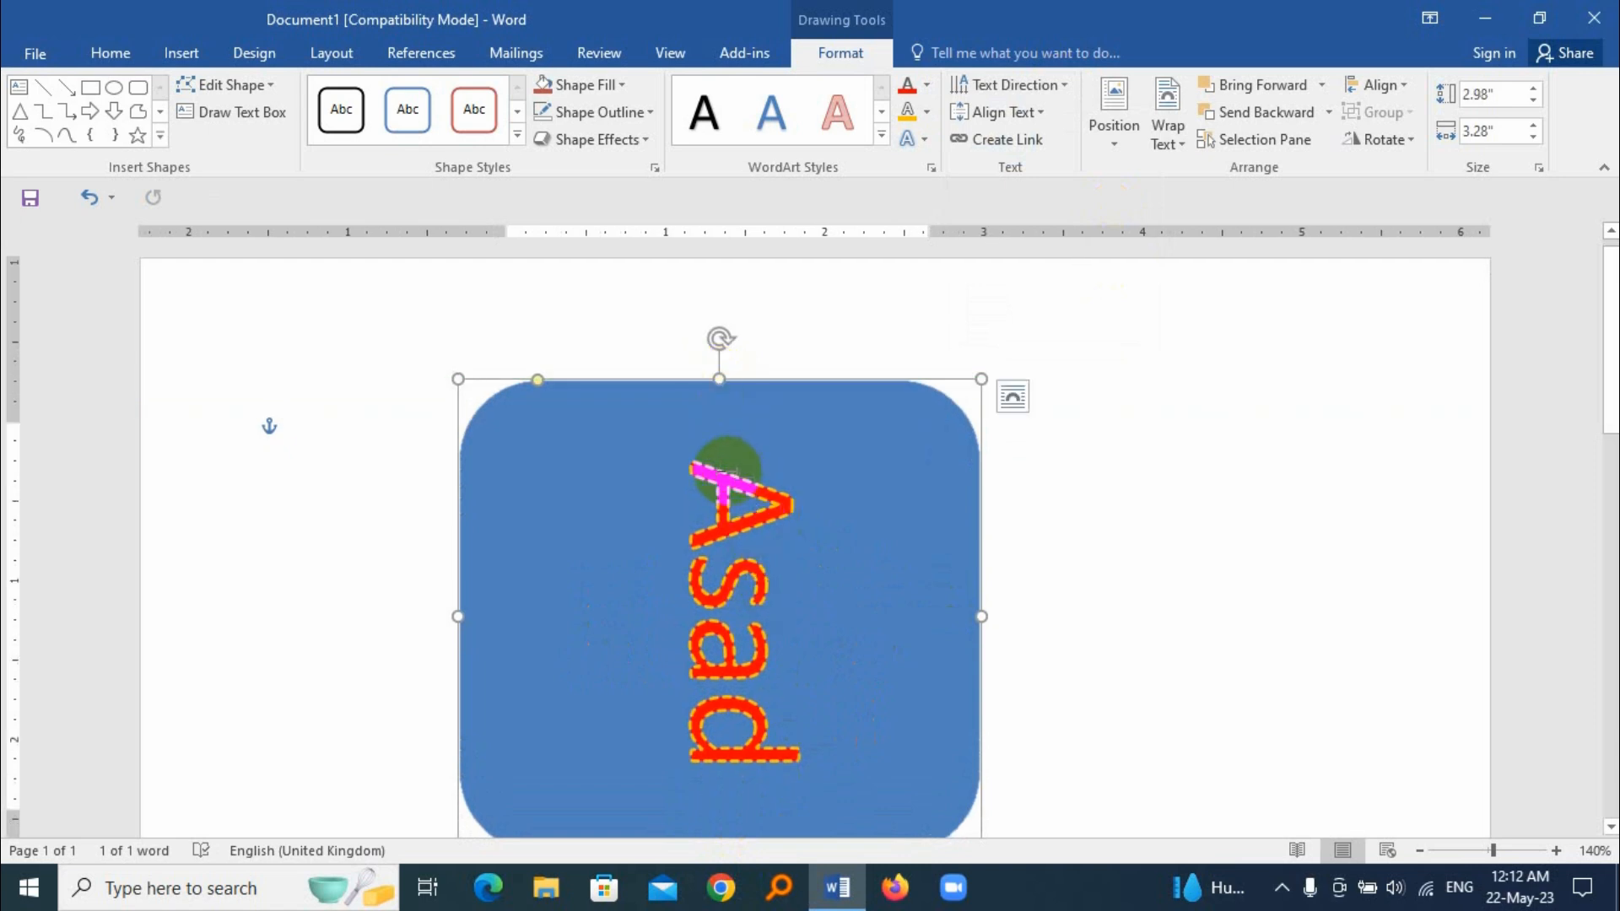
# Step: Change the shape's text direction to Rotate all text 270°
pyautogui.click(1064, 84)
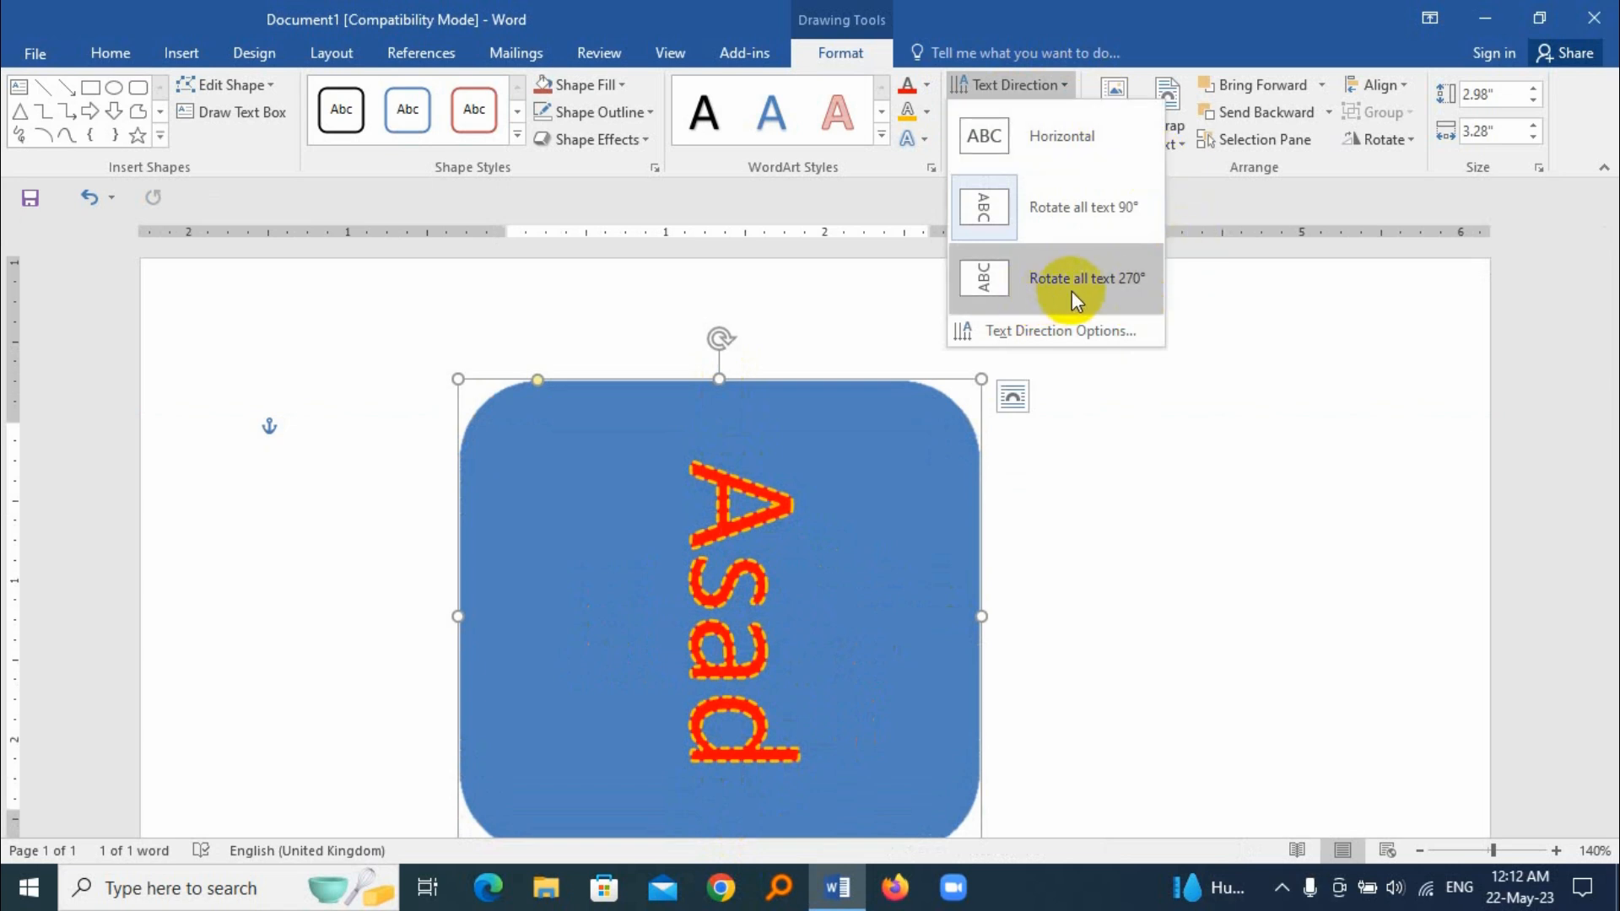
pyautogui.click(1121, 284)
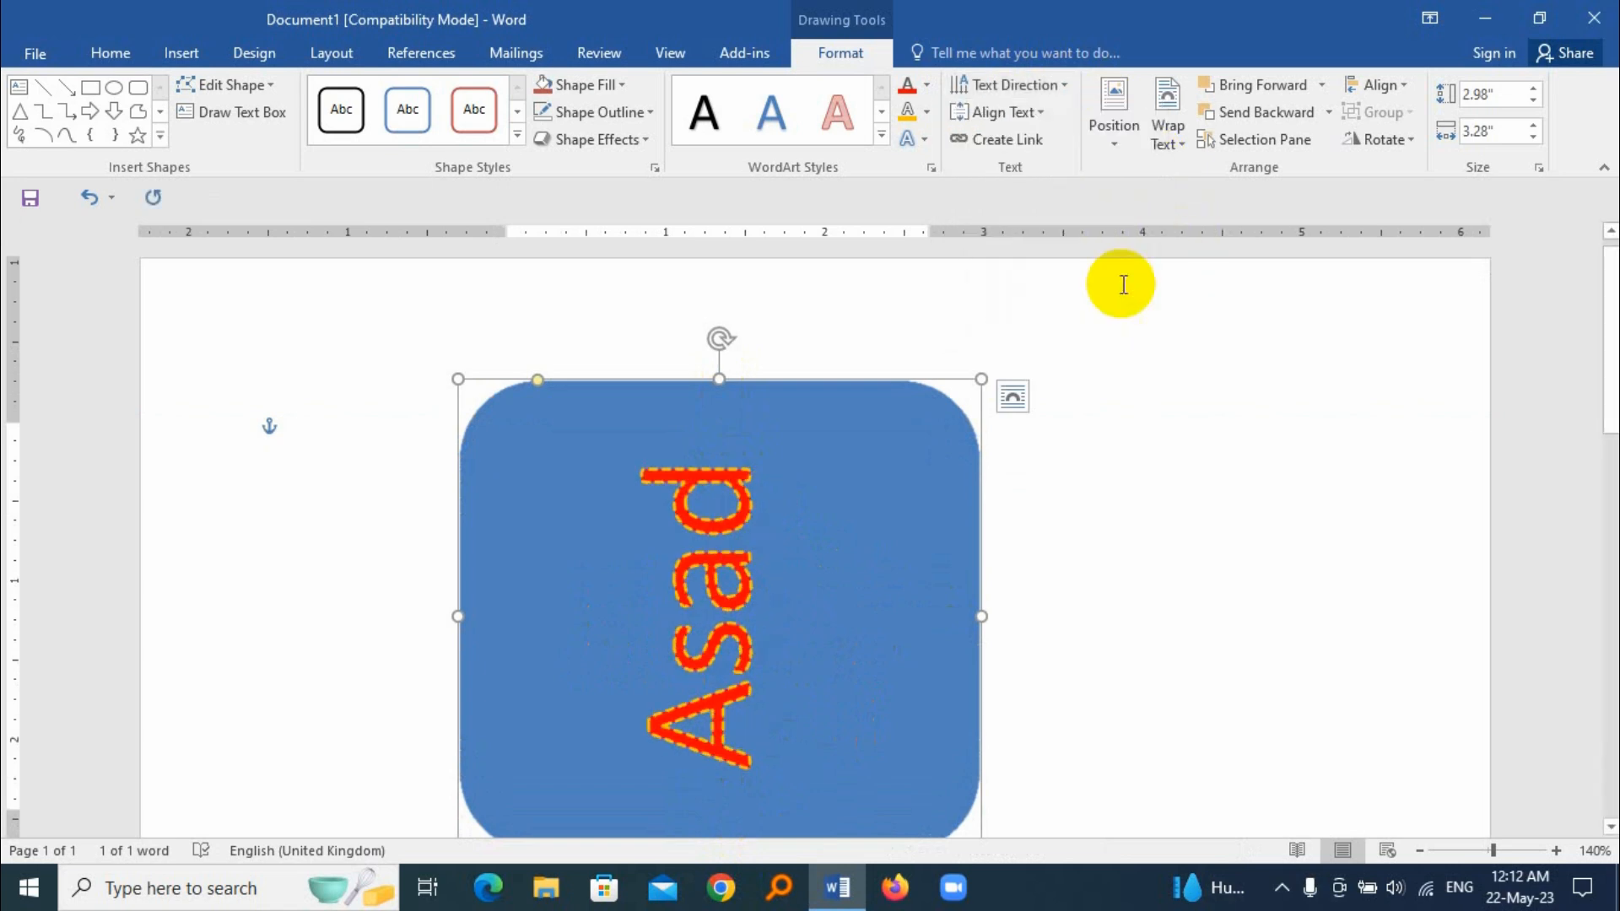
# Step: Select the rotated text in the shape and set its direction back to Horizontal
pyautogui.moveTo(714, 755); pyautogui.dragTo(707, 435)
pyautogui.click(1061, 86)
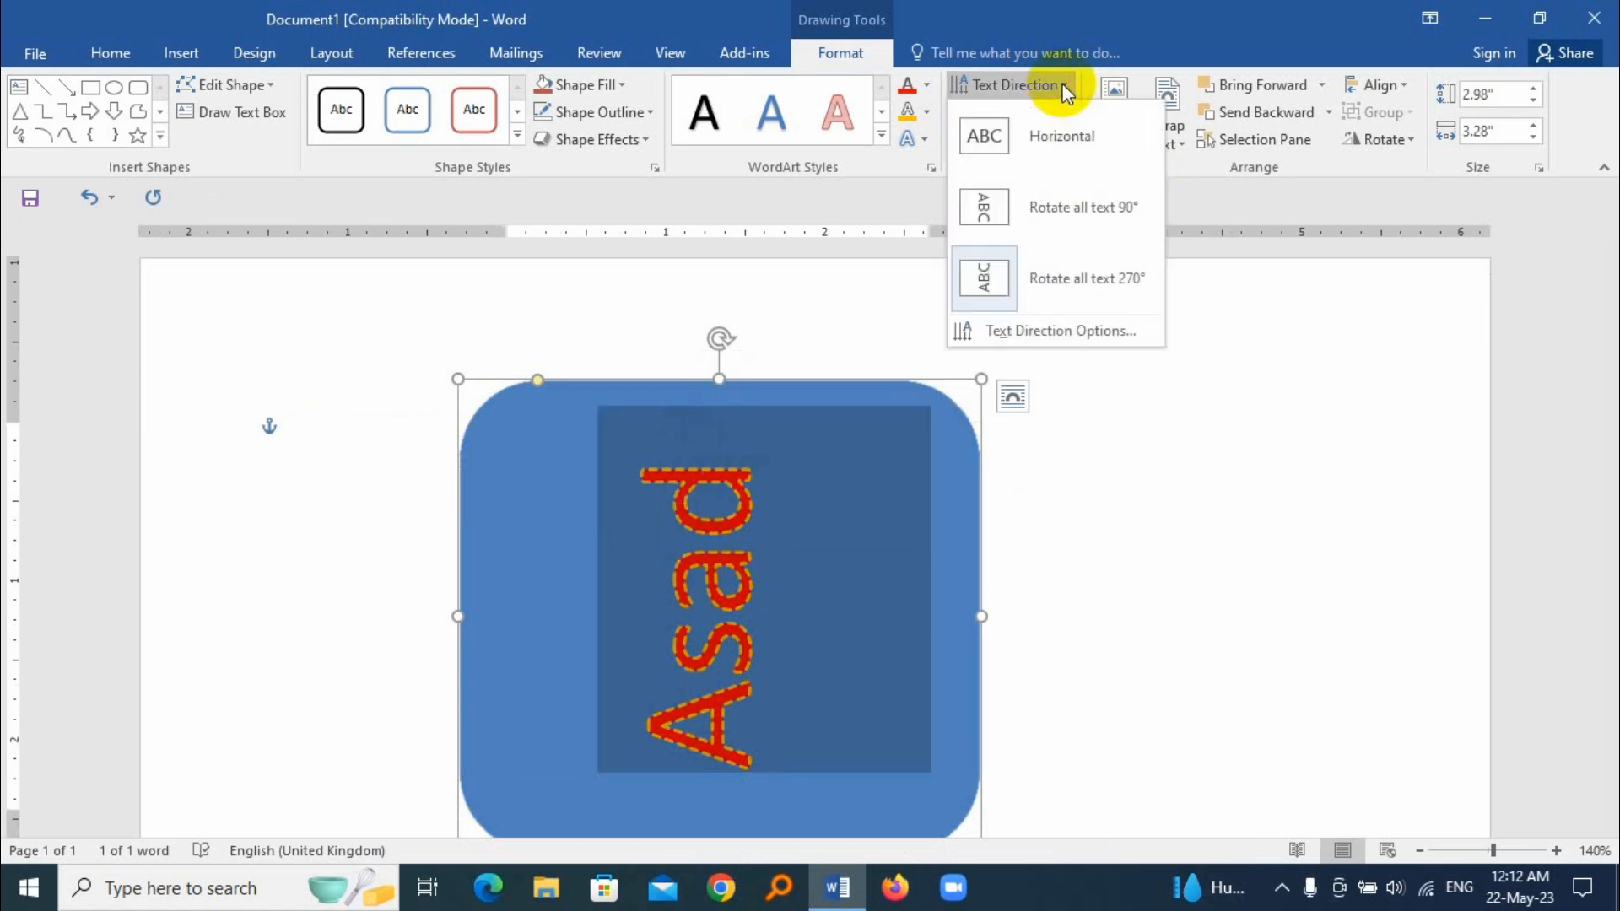
pyautogui.click(1070, 147)
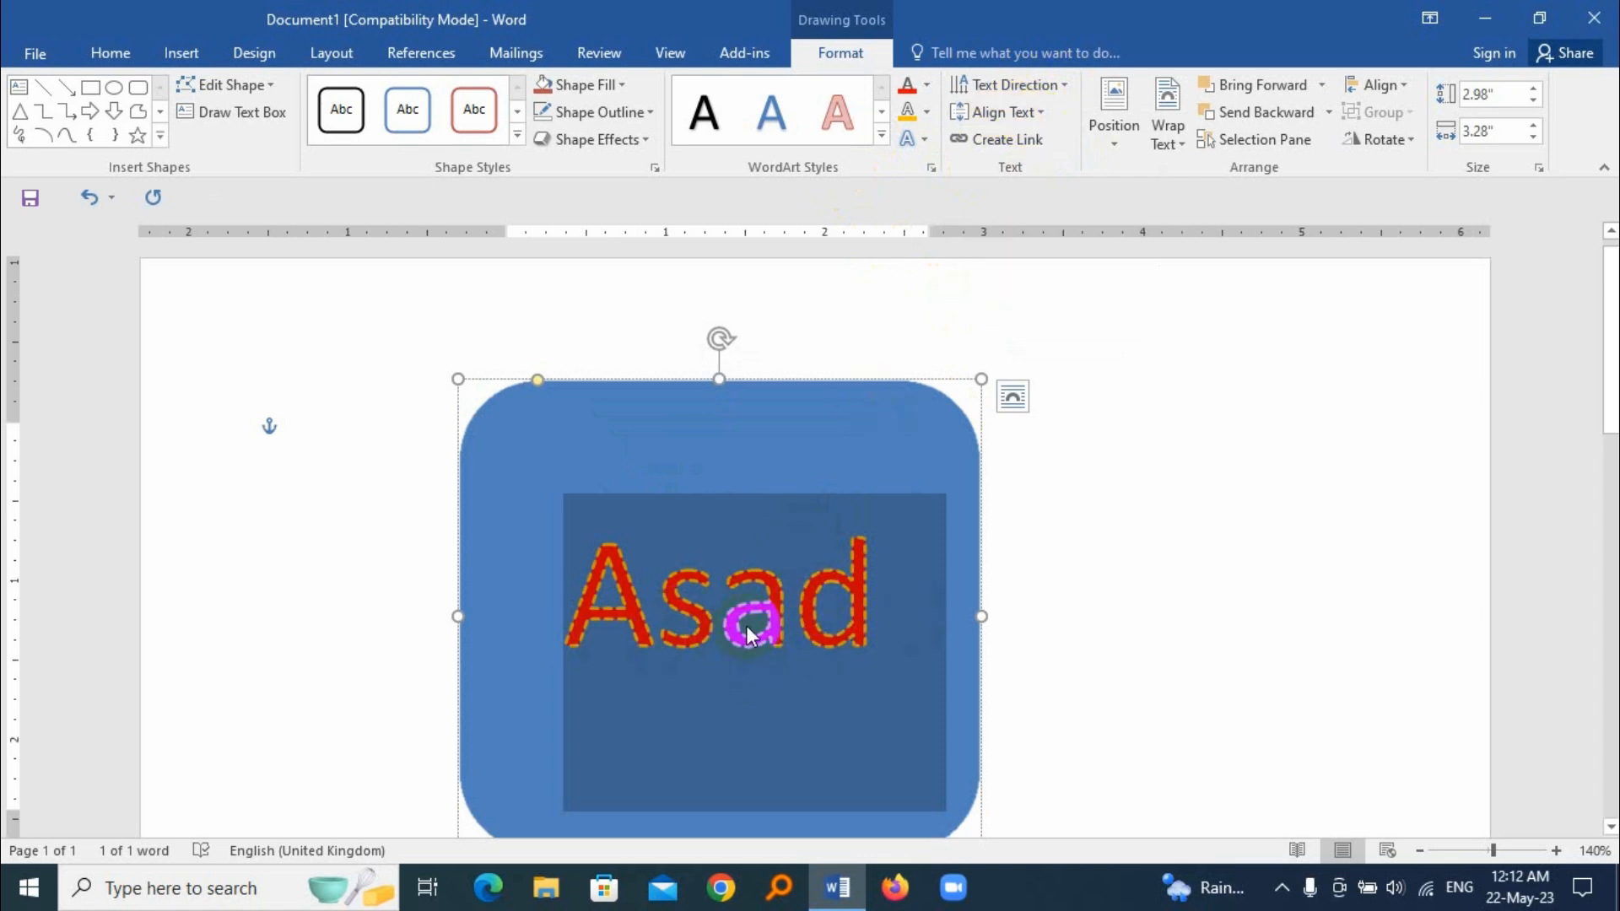
# Step: Align the shape's text to the top, and return it to the middle
pyautogui.click(1025, 112)
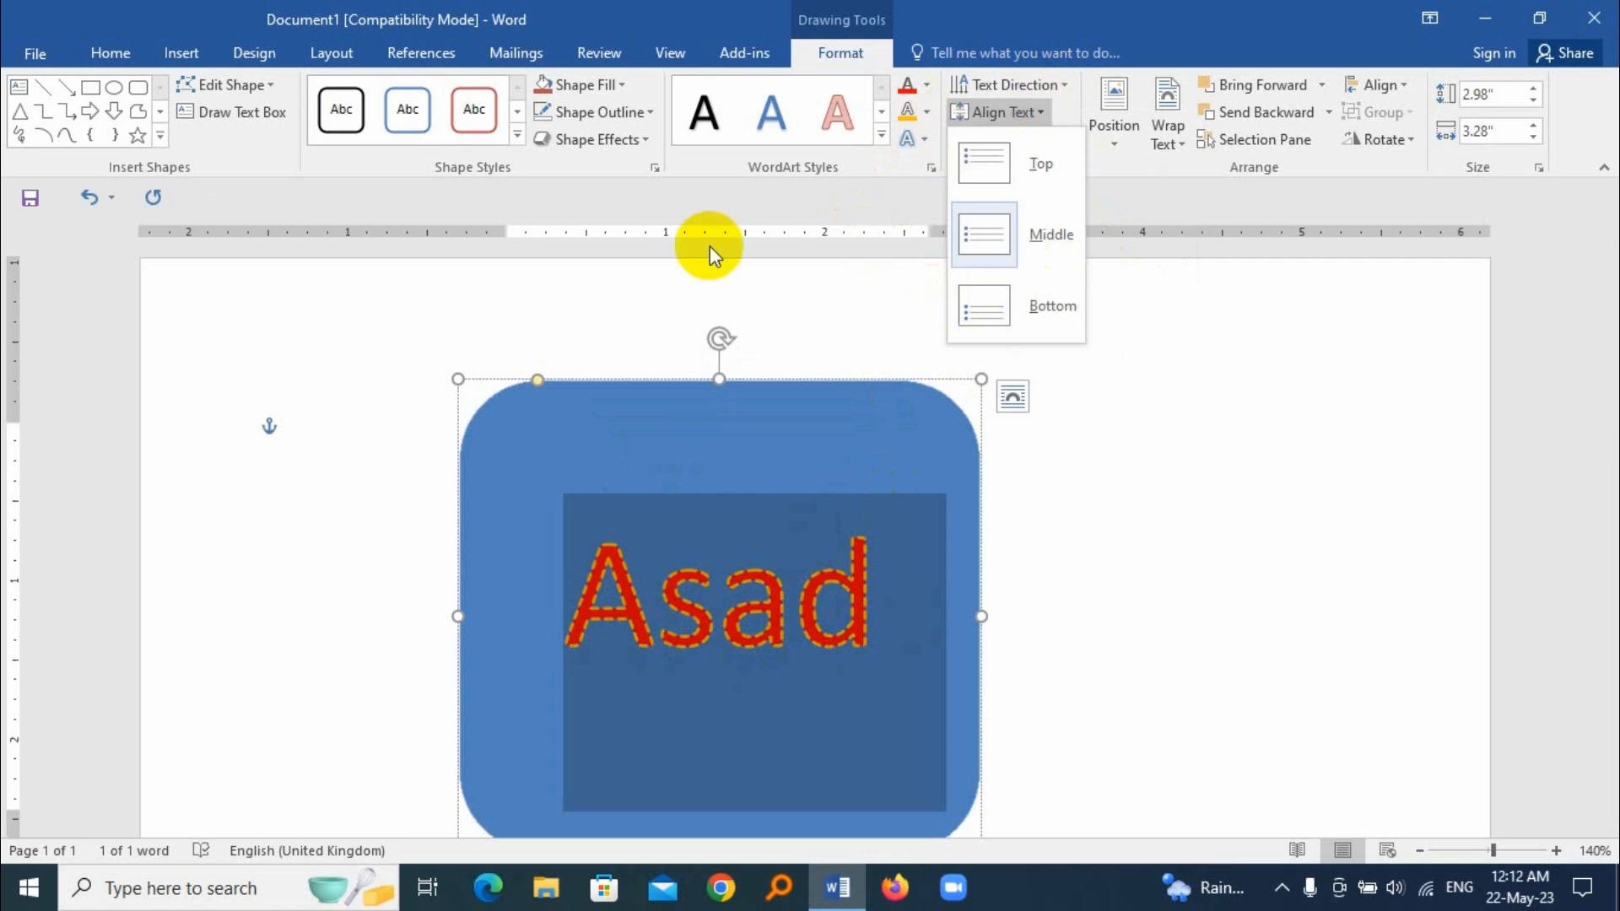
pyautogui.click(1052, 165)
pyautogui.click(1029, 113)
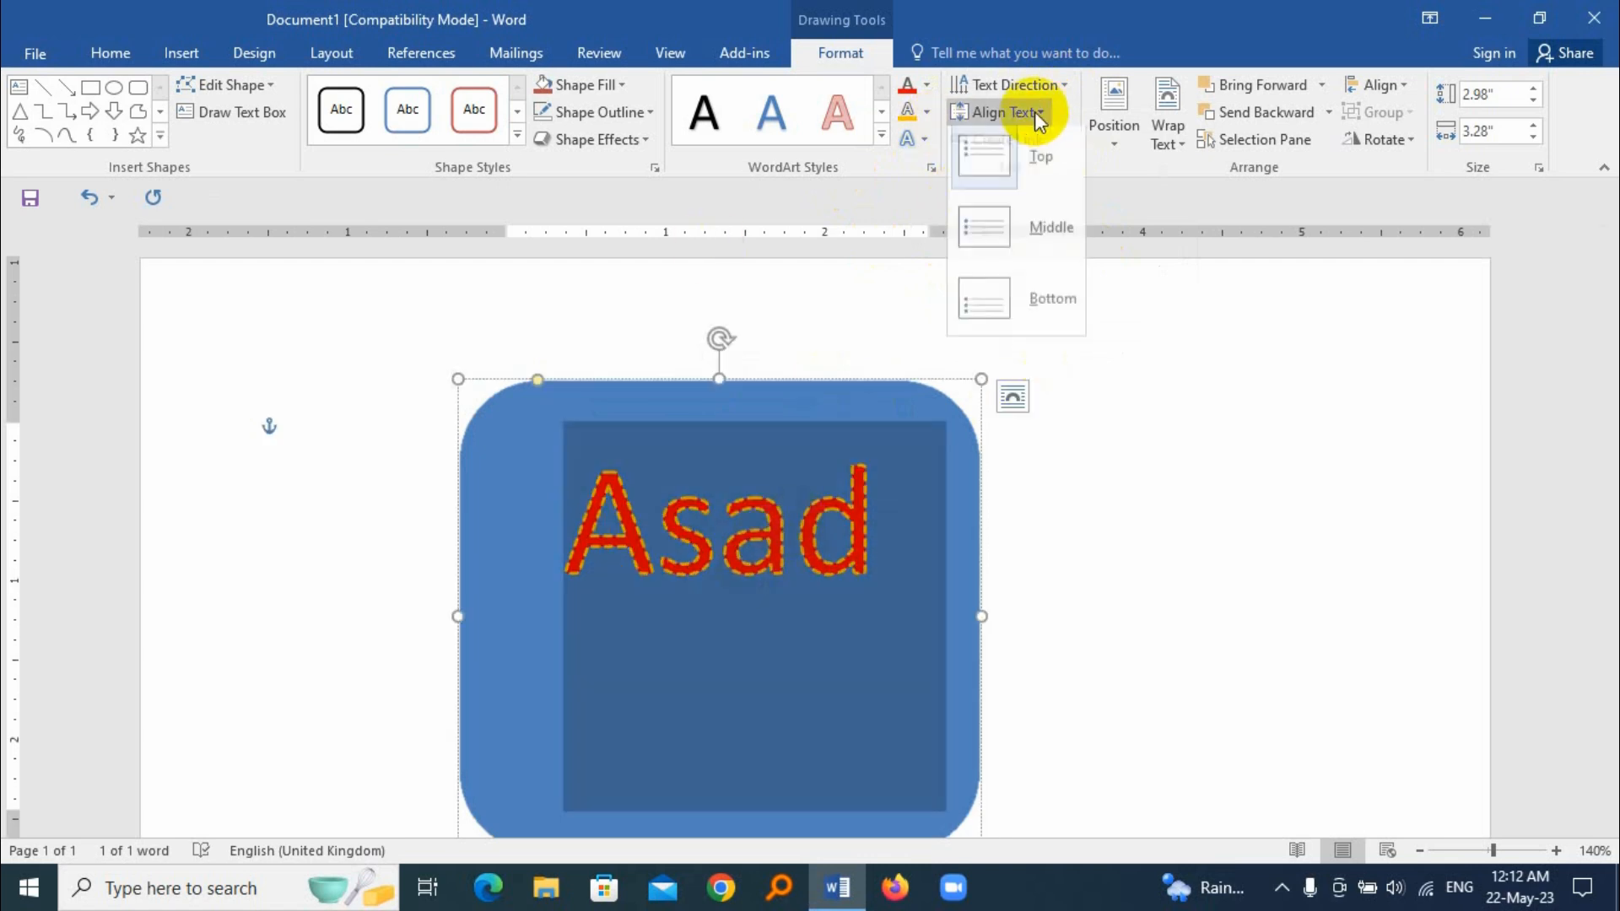
pyautogui.click(1048, 233)
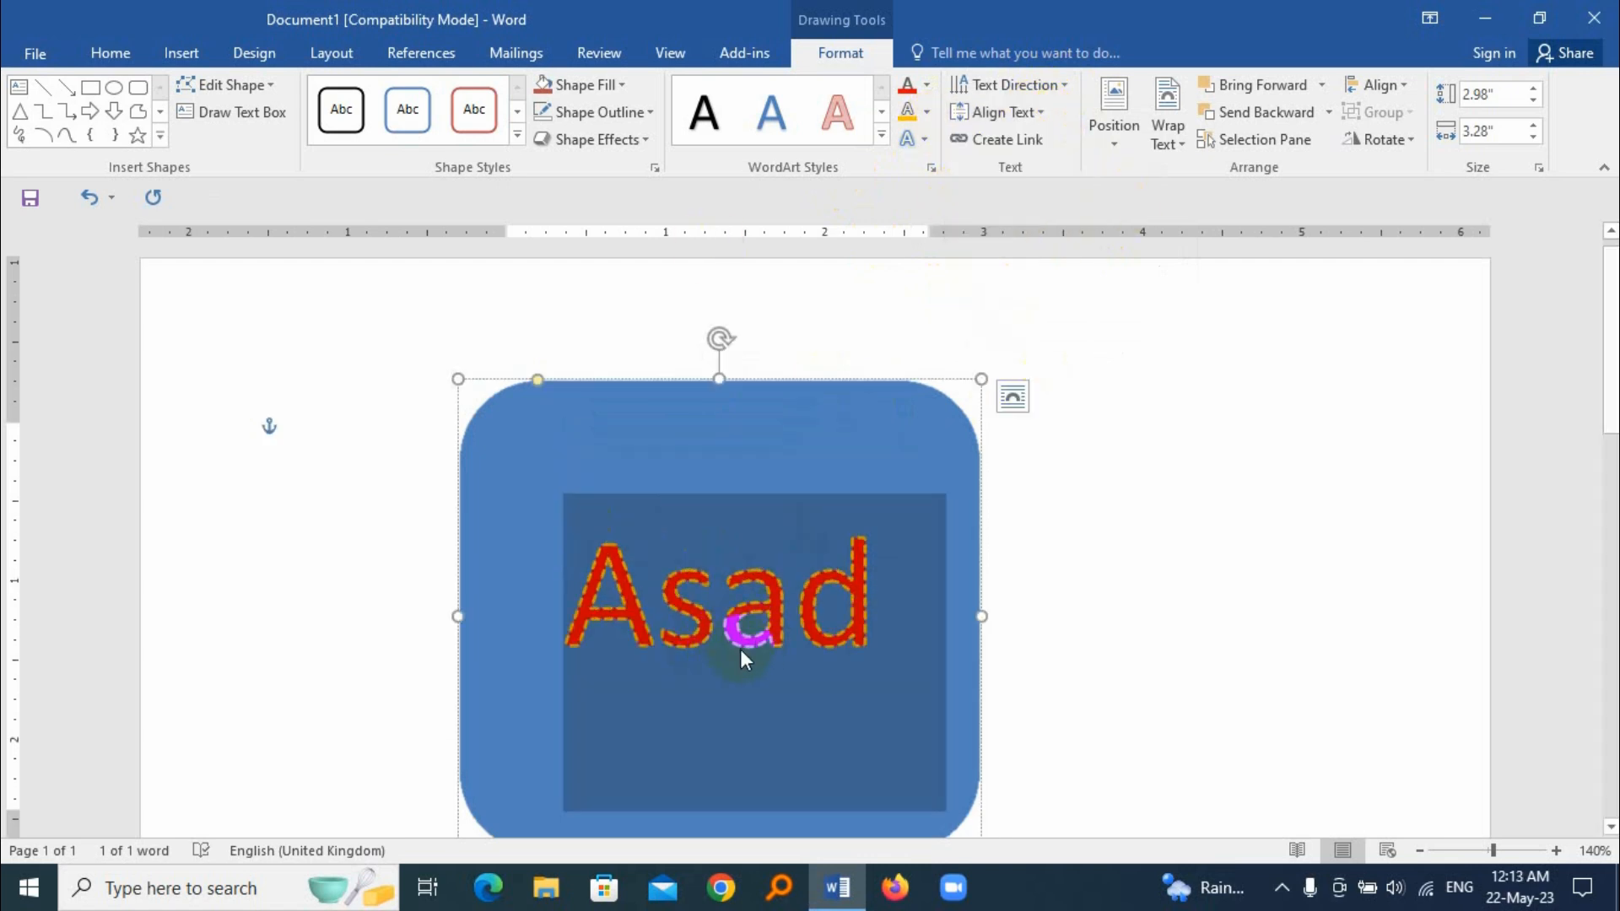
# Step: Align the shape's text to the bottom, and set it back to Middle
pyautogui.click(1024, 112)
pyautogui.click(1059, 305)
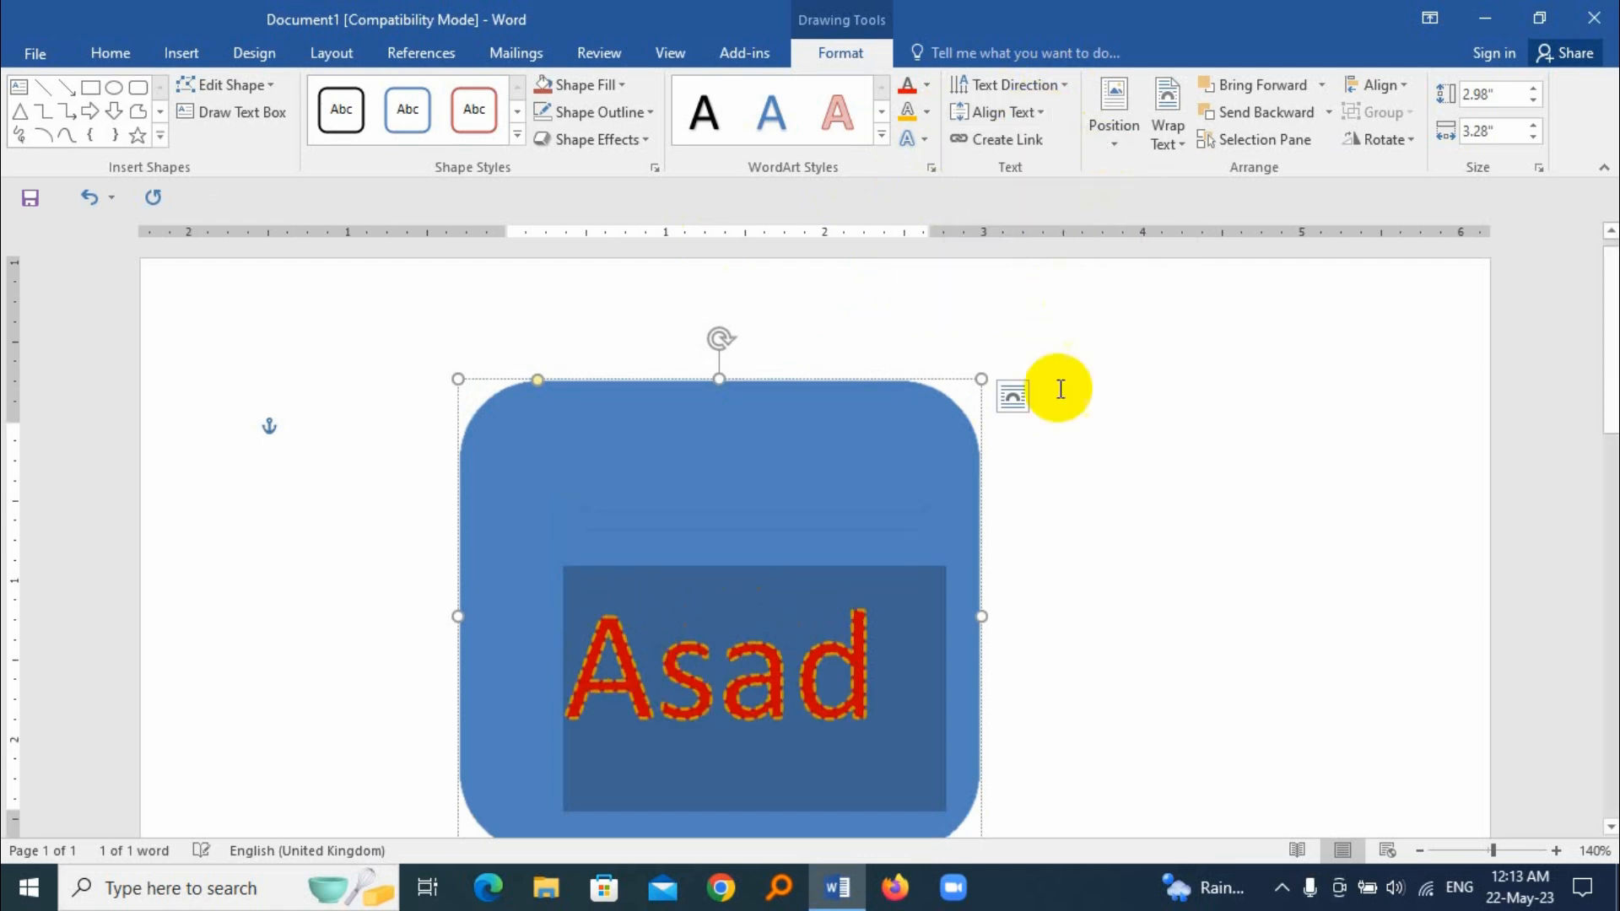
pyautogui.click(1031, 112)
pyautogui.click(1049, 242)
# Step: Try the Top alignment on the shape's text once more, and restore Middle alignment
pyautogui.click(111, 52)
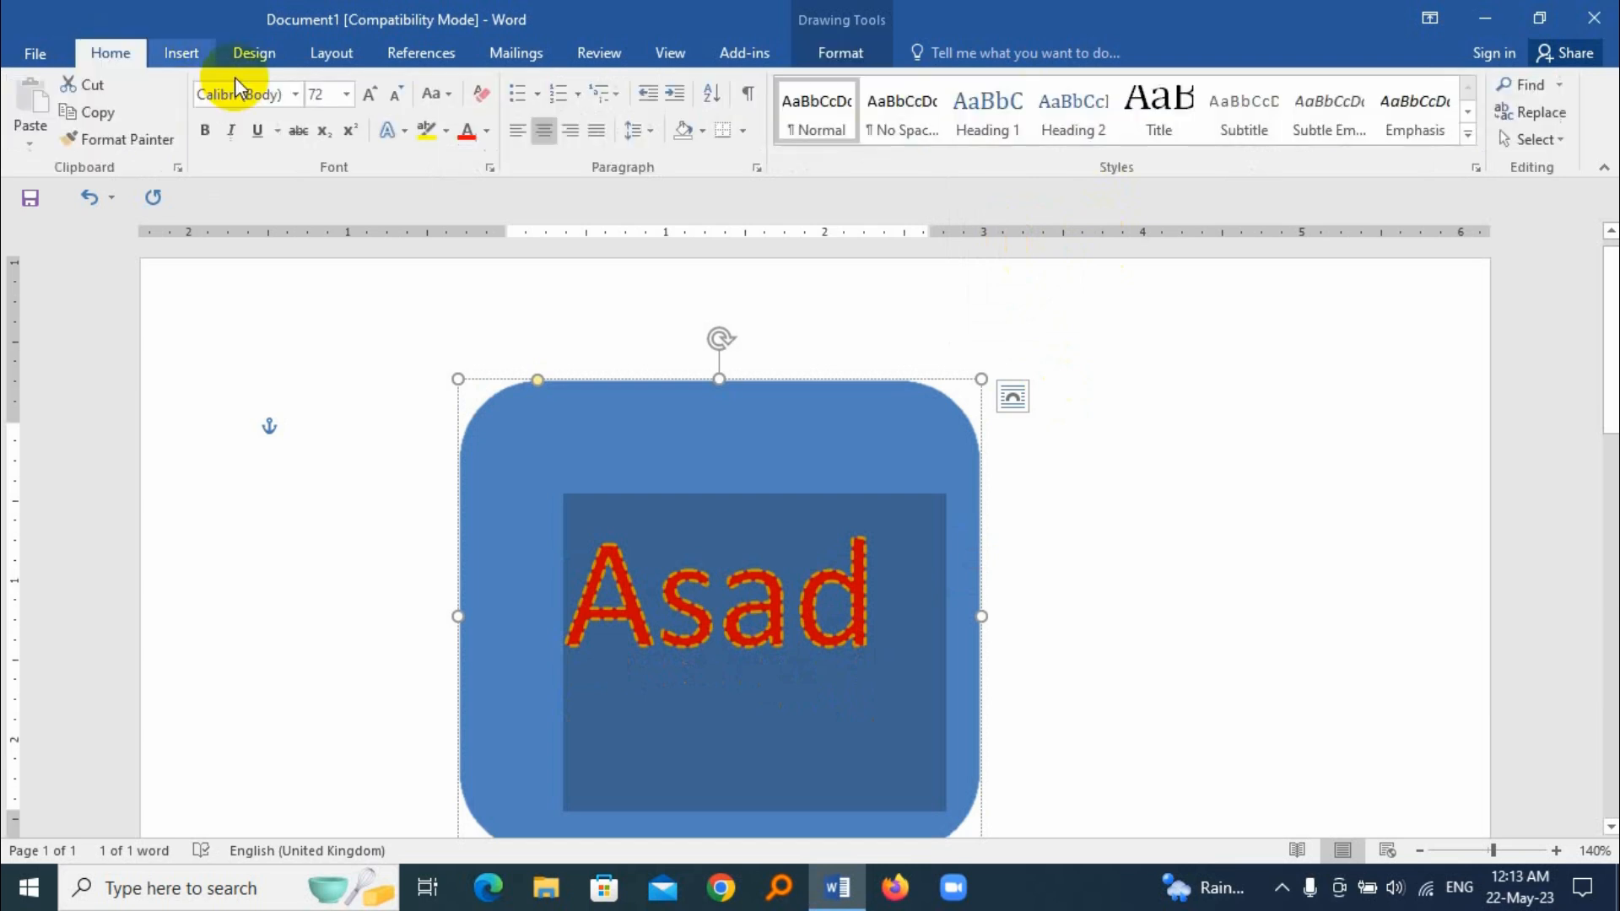
pyautogui.click(810, 57)
pyautogui.click(1036, 114)
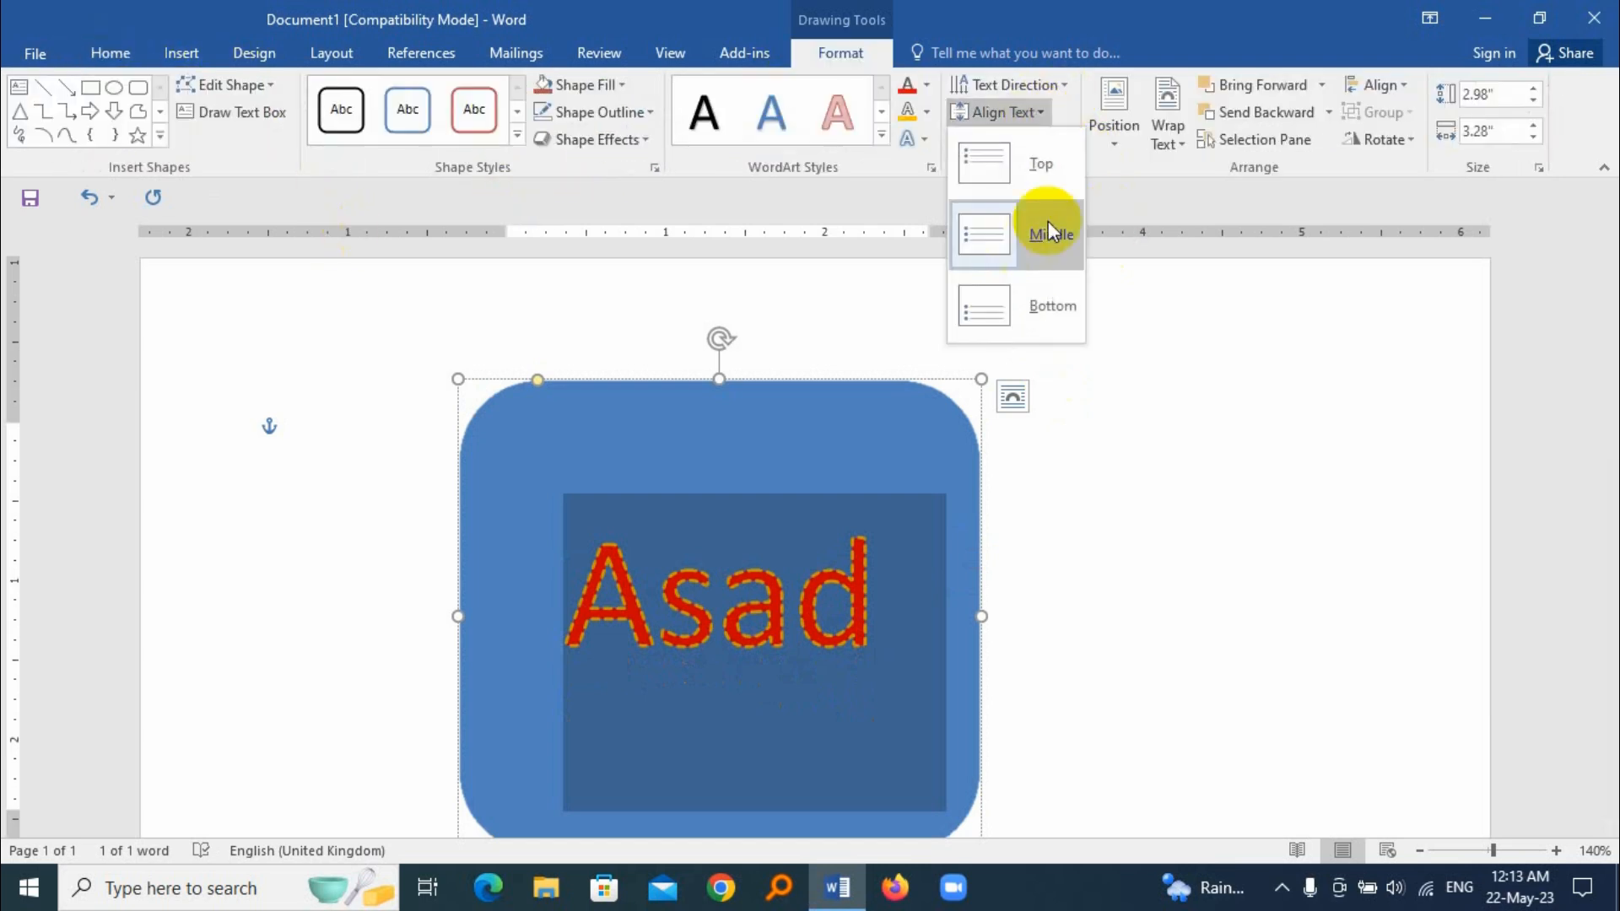
pyautogui.click(1048, 169)
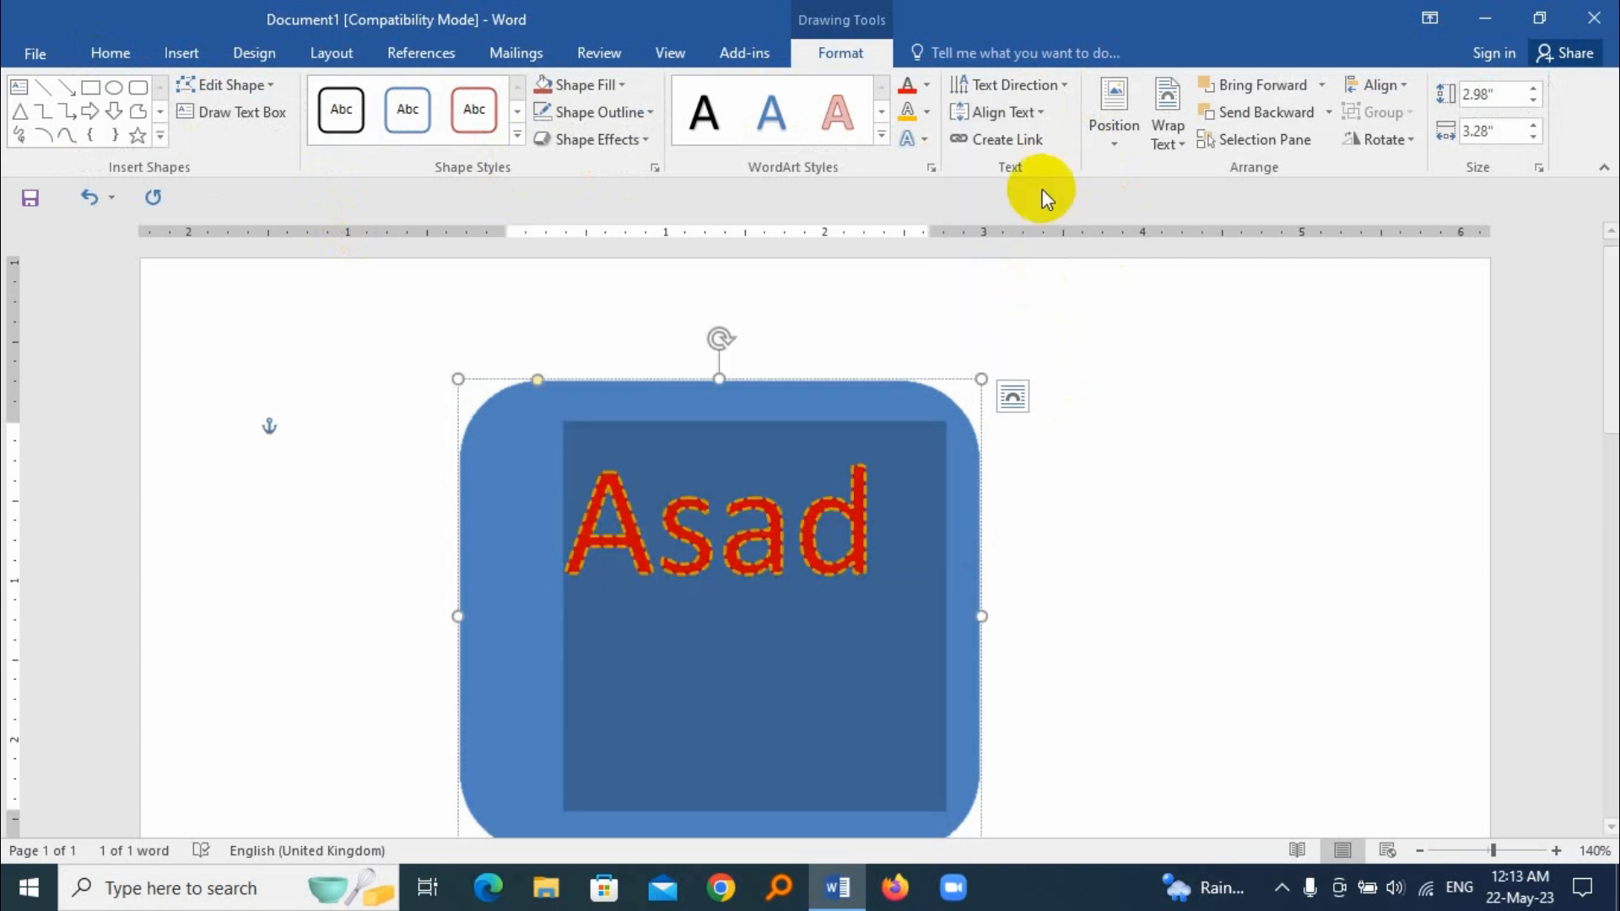
pyautogui.click(1026, 112)
pyautogui.click(1046, 235)
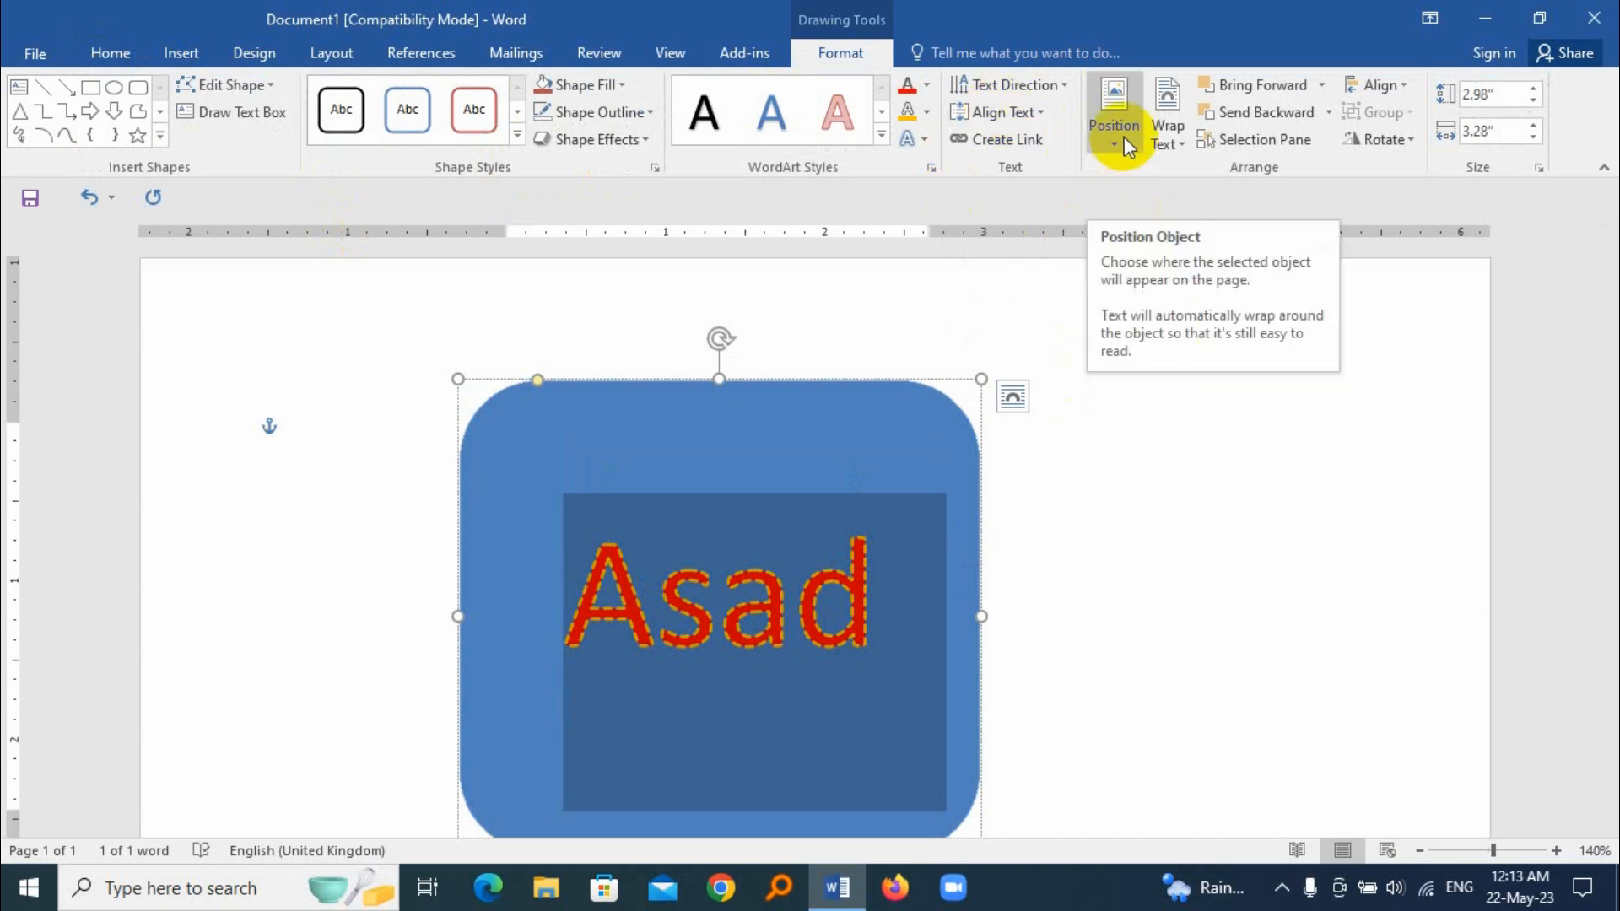
# Step: Generate sample paragraphs in the document body, outside the shape, with =rand()
pyautogui.click(789, 438)
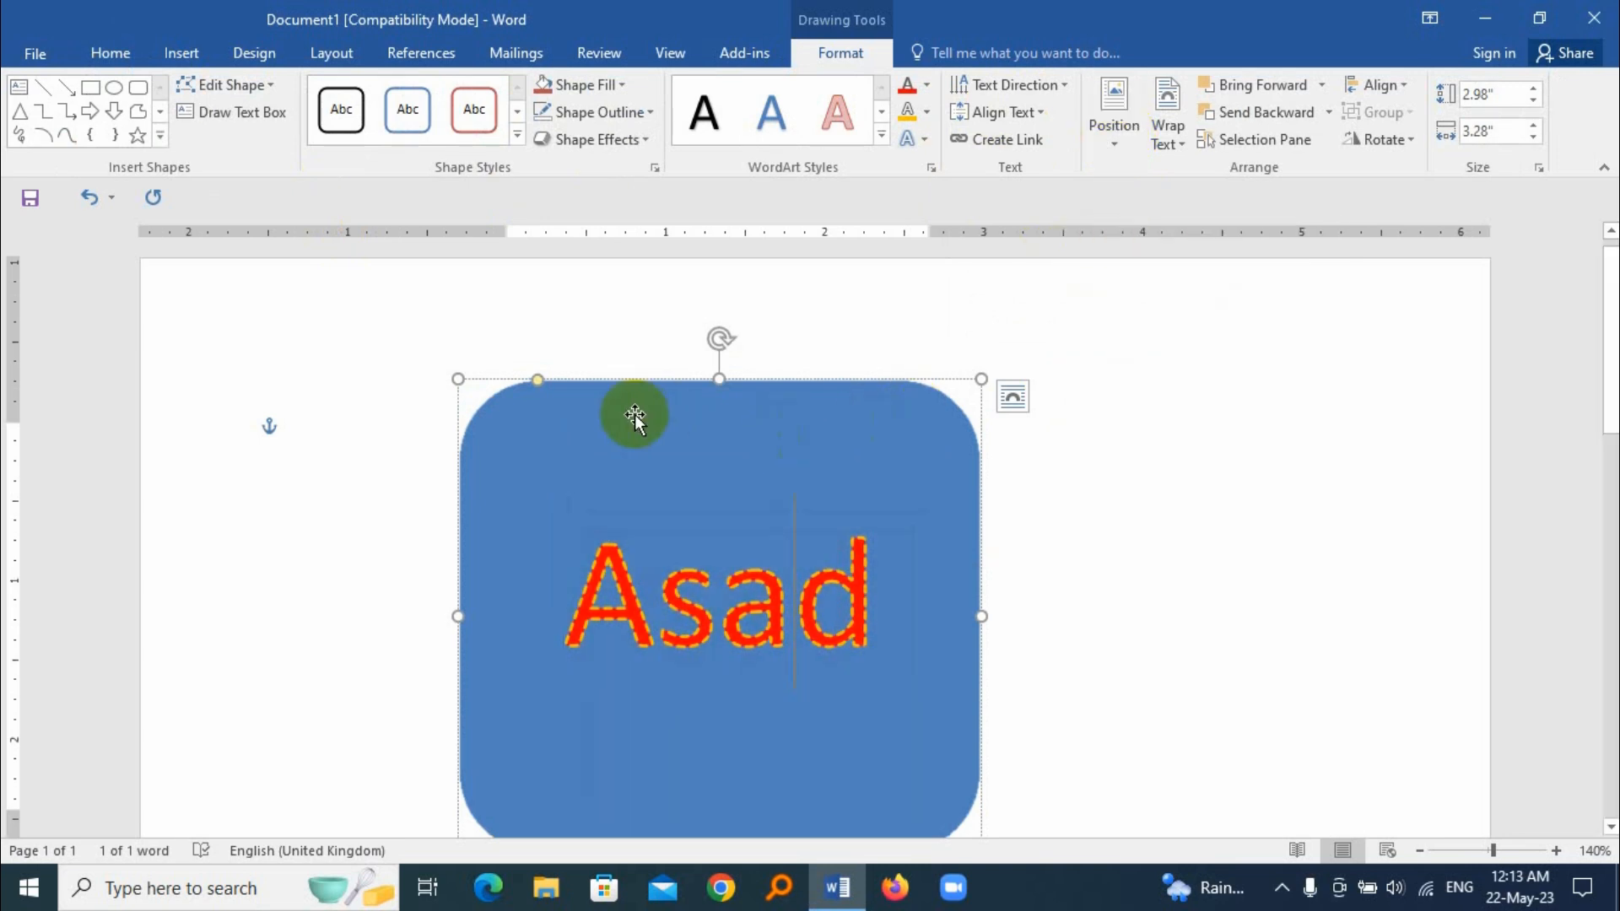
pyautogui.click(398, 418)
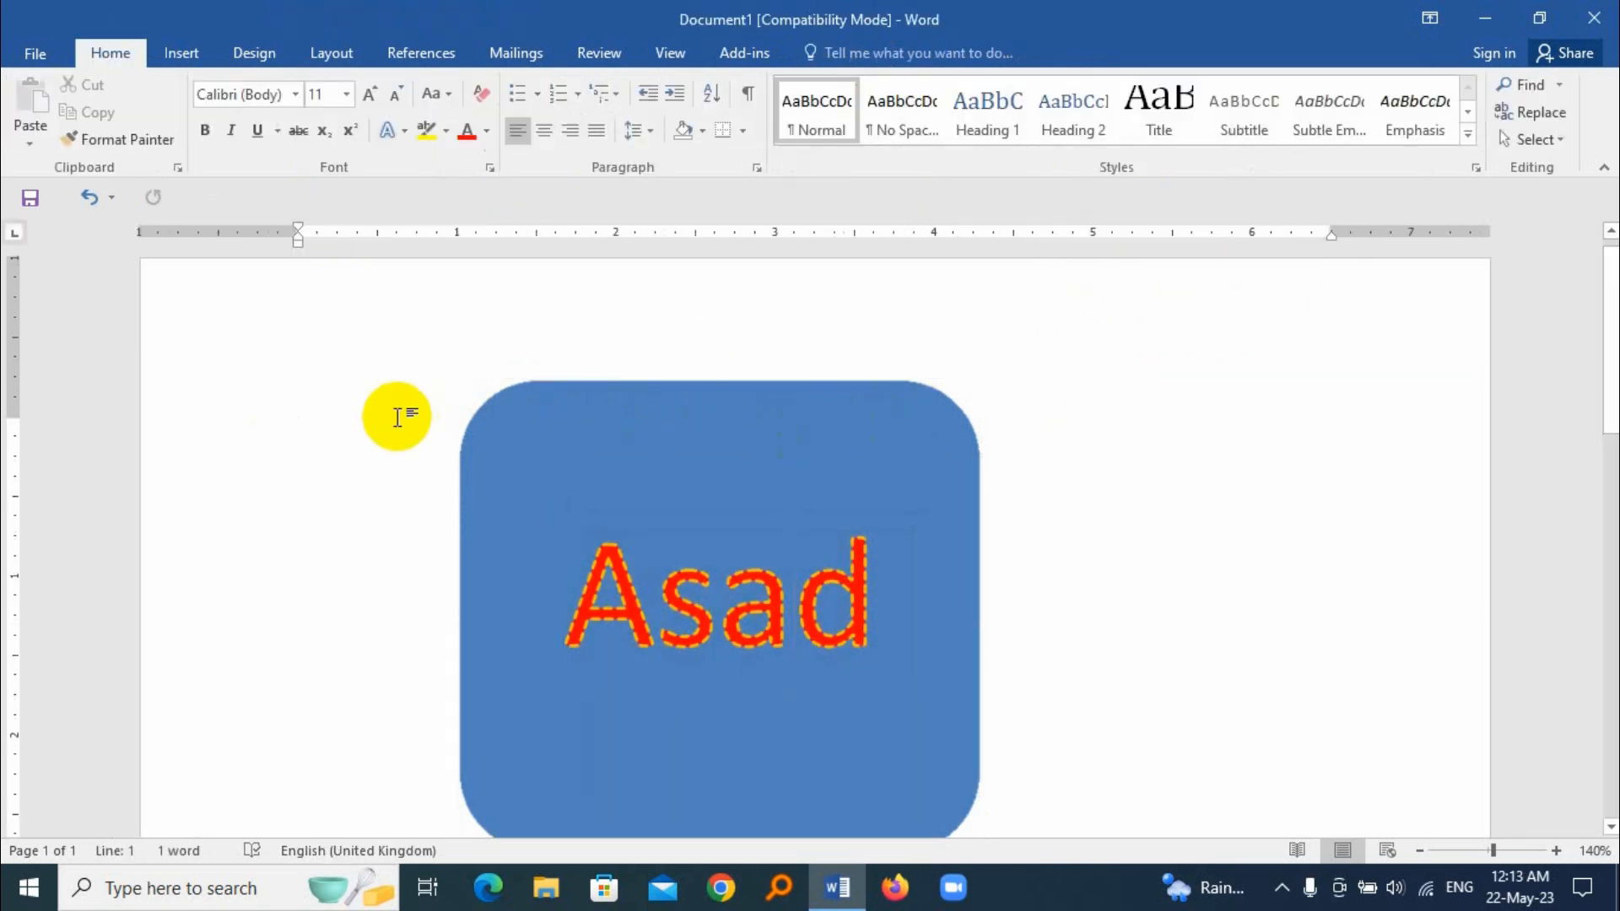
pyautogui.write('=rand')
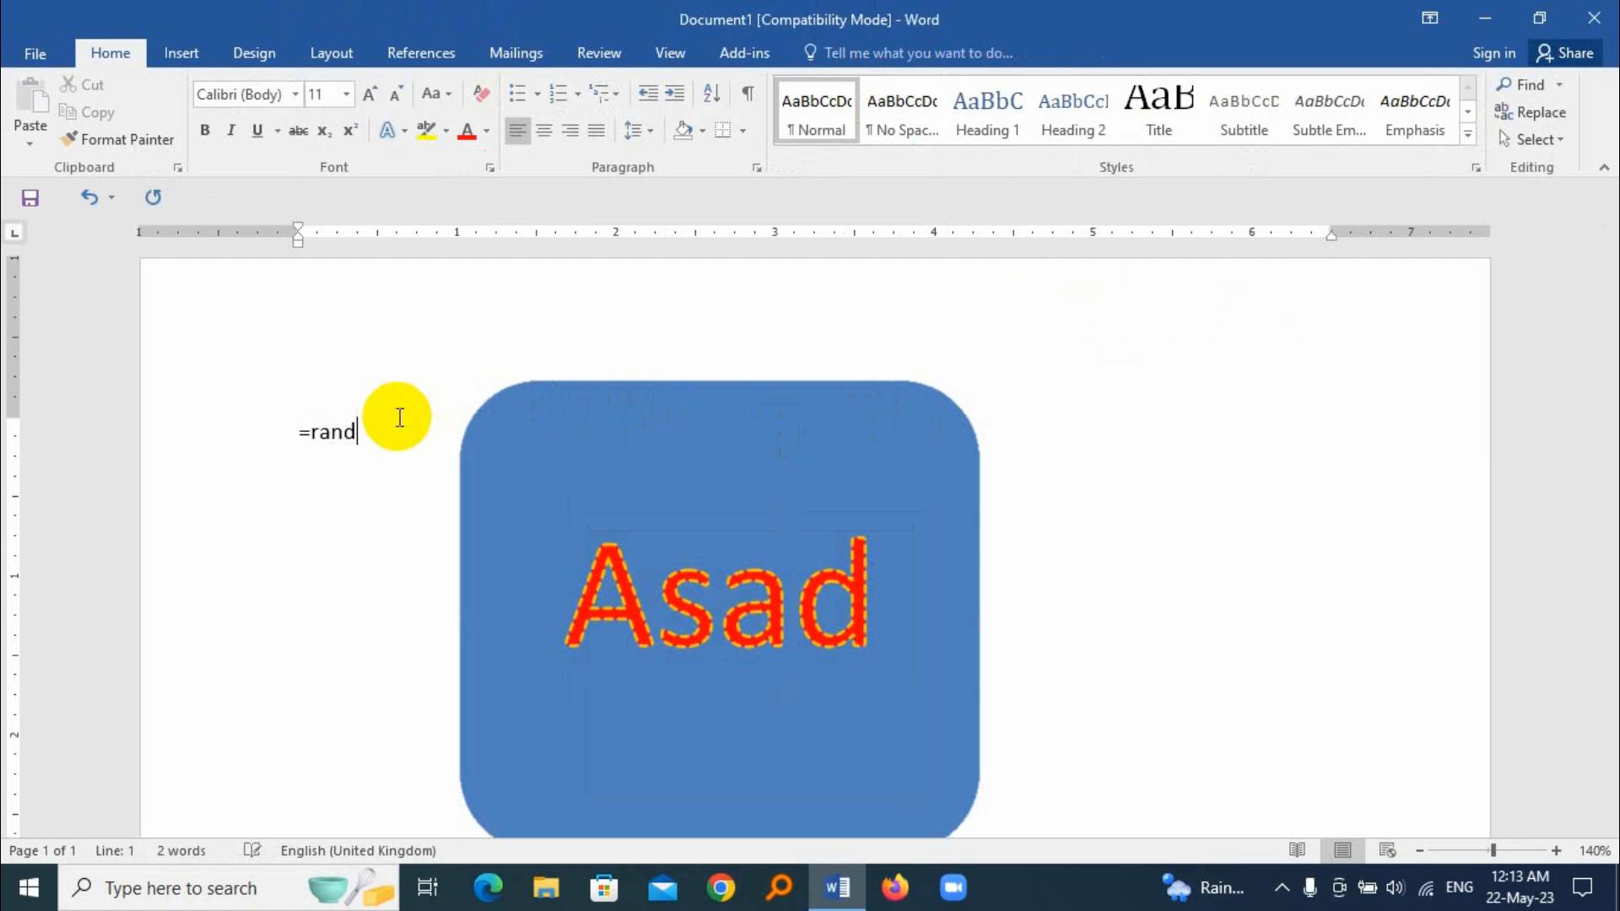
pyautogui.write('()')
pyautogui.press('Return')
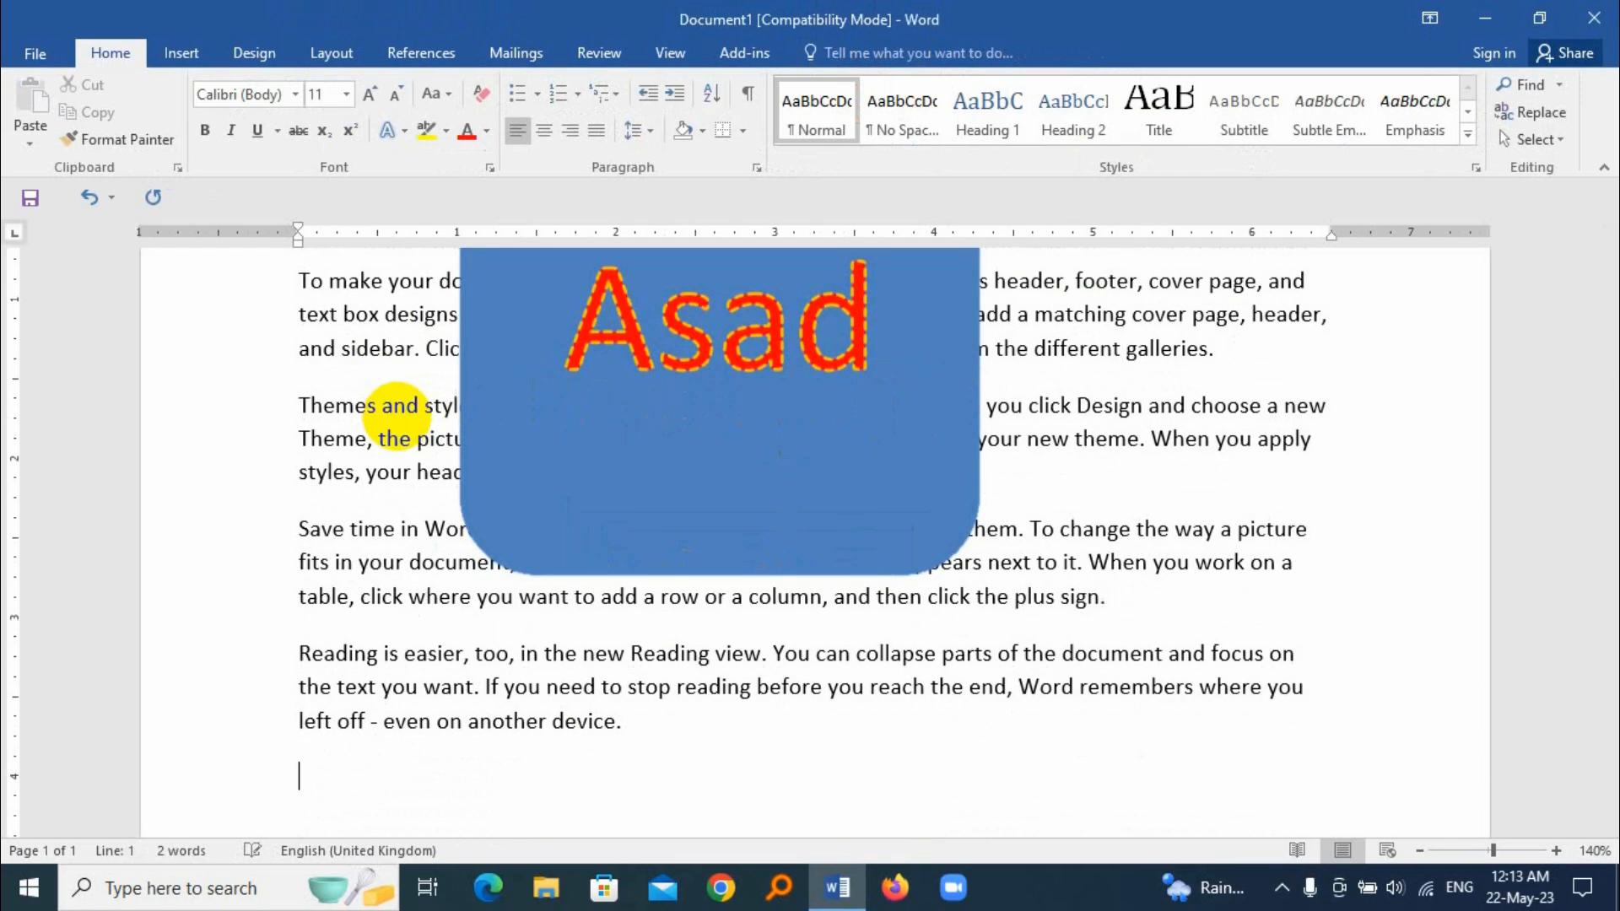
pyautogui.scroll(3, 405, 417)
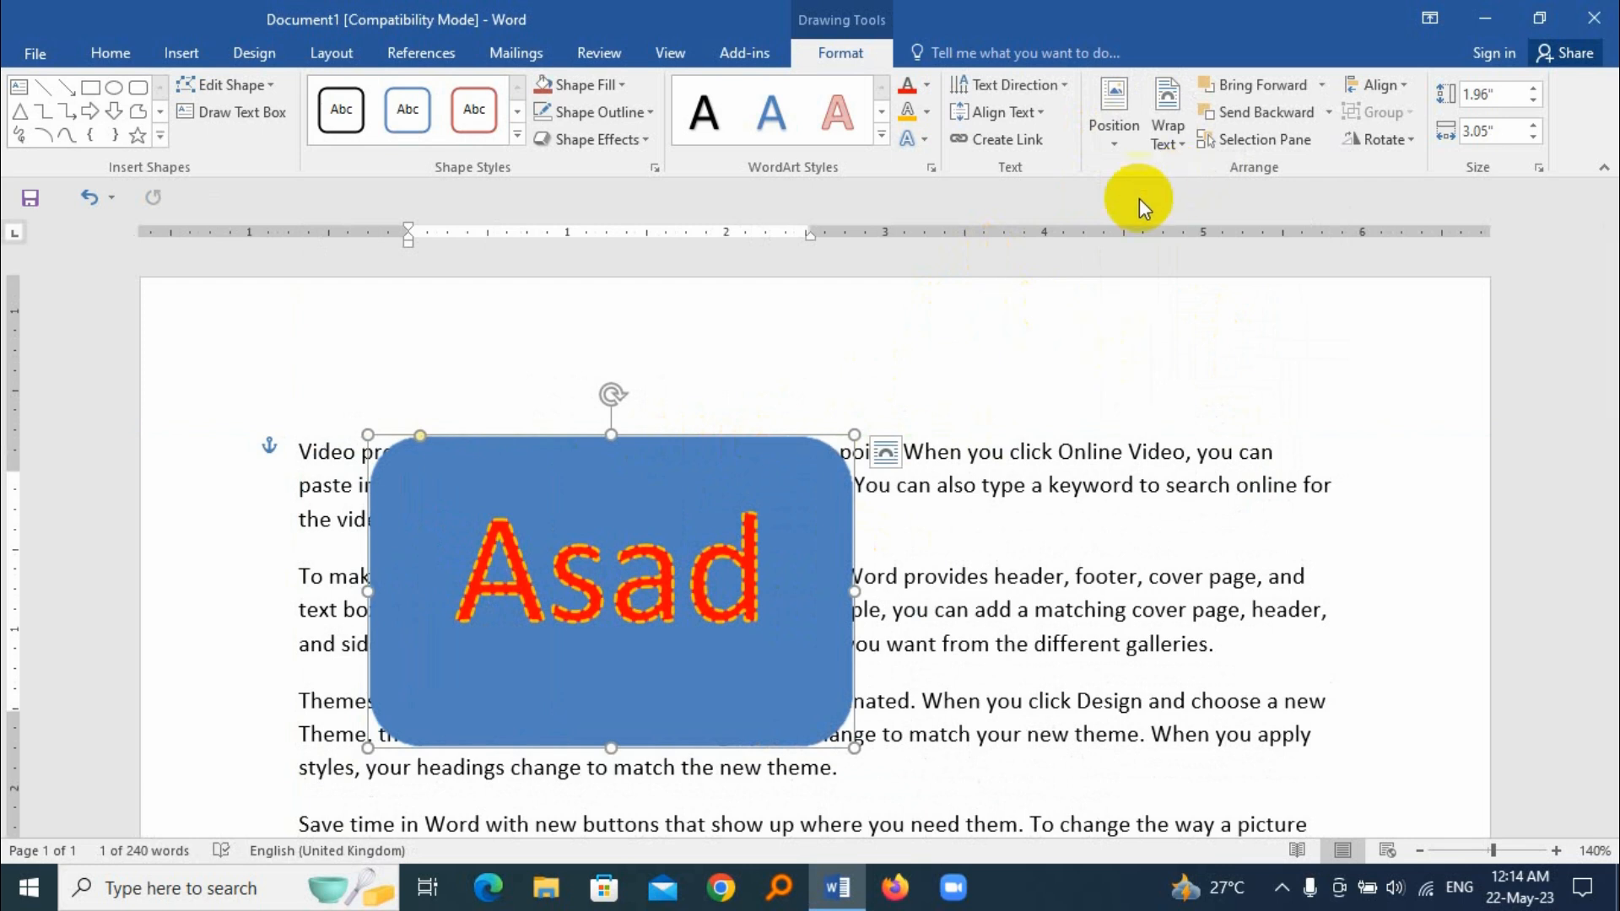
# Step: Position the shape at the page's top left with text wrapping, and nudge it slightly up and to the right
pyautogui.click(1114, 109)
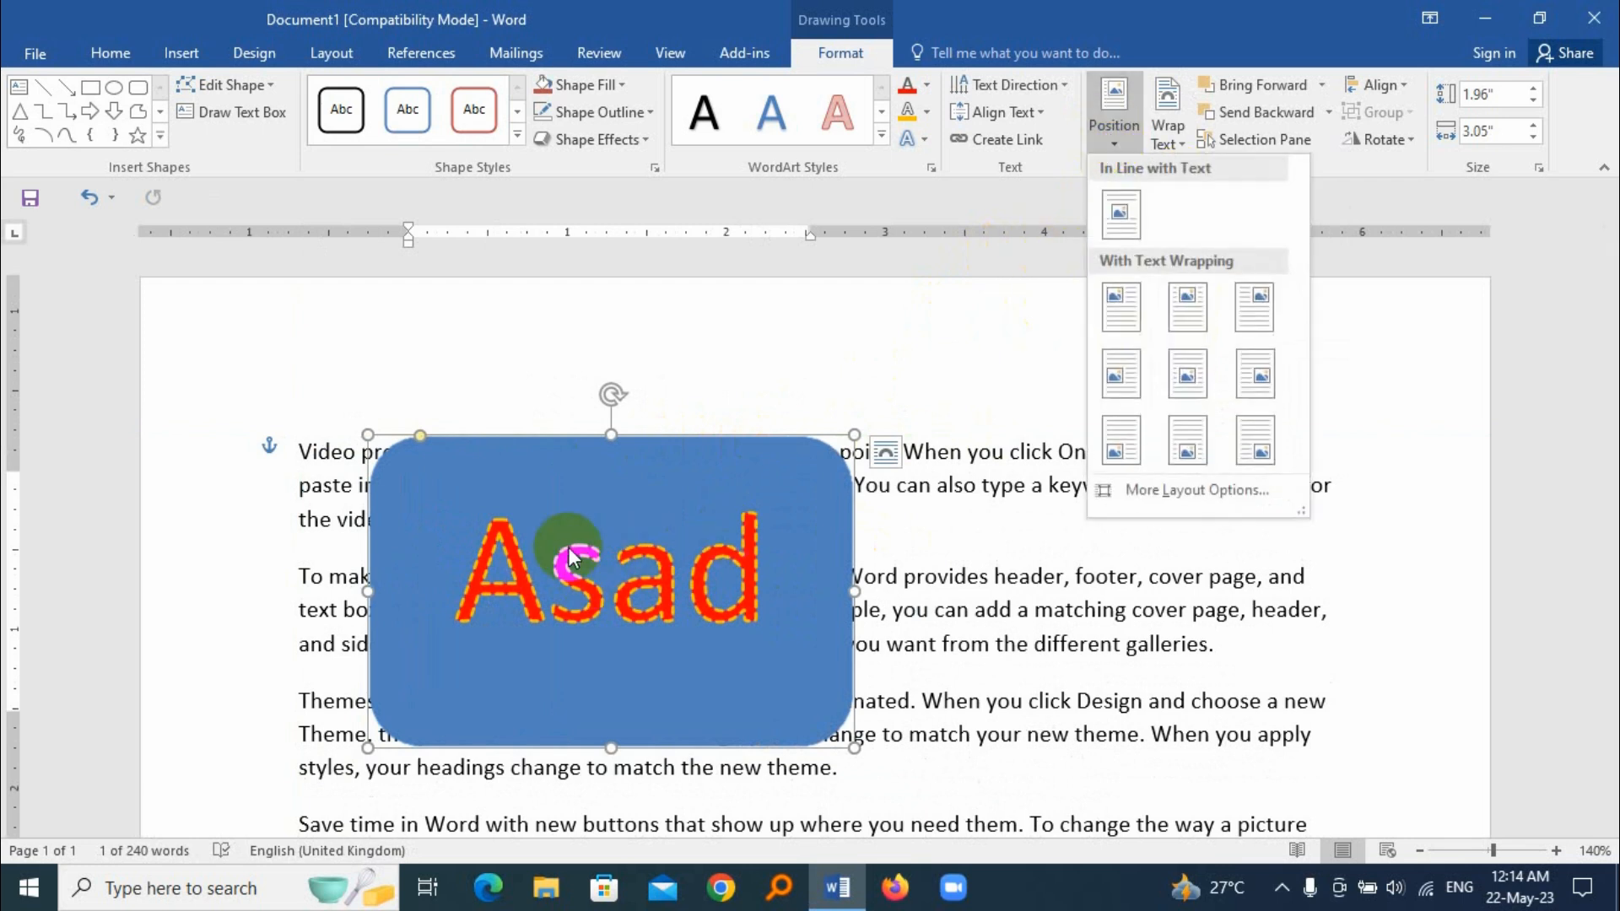
pyautogui.click(1124, 311)
pyautogui.moveTo(632, 452); pyautogui.dragTo(649, 416)
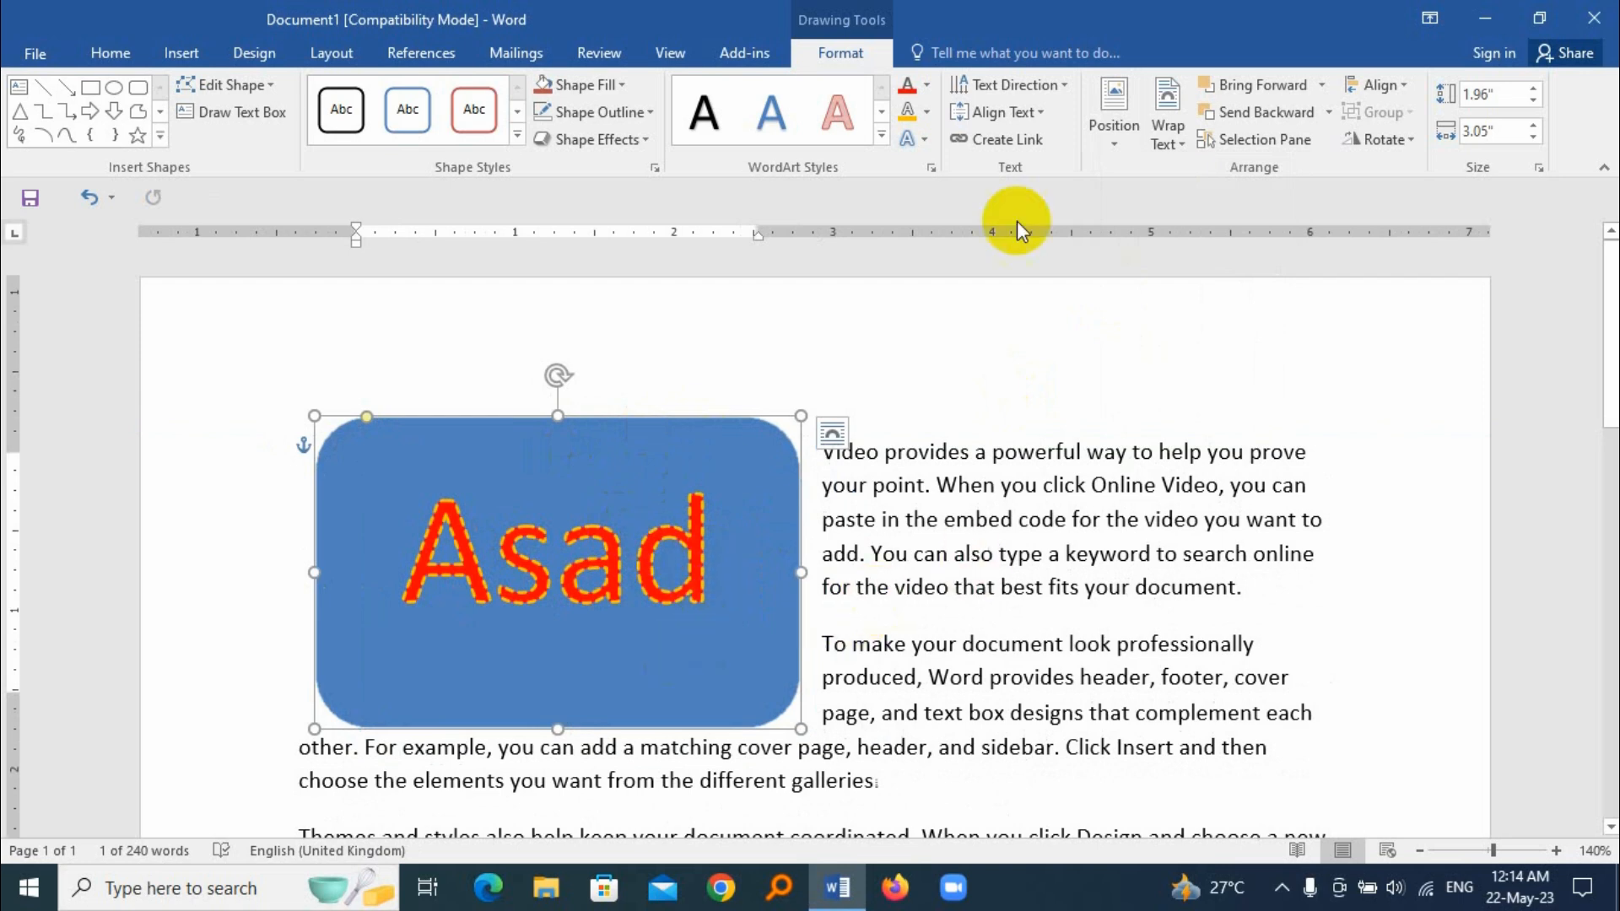
pyautogui.click(1115, 135)
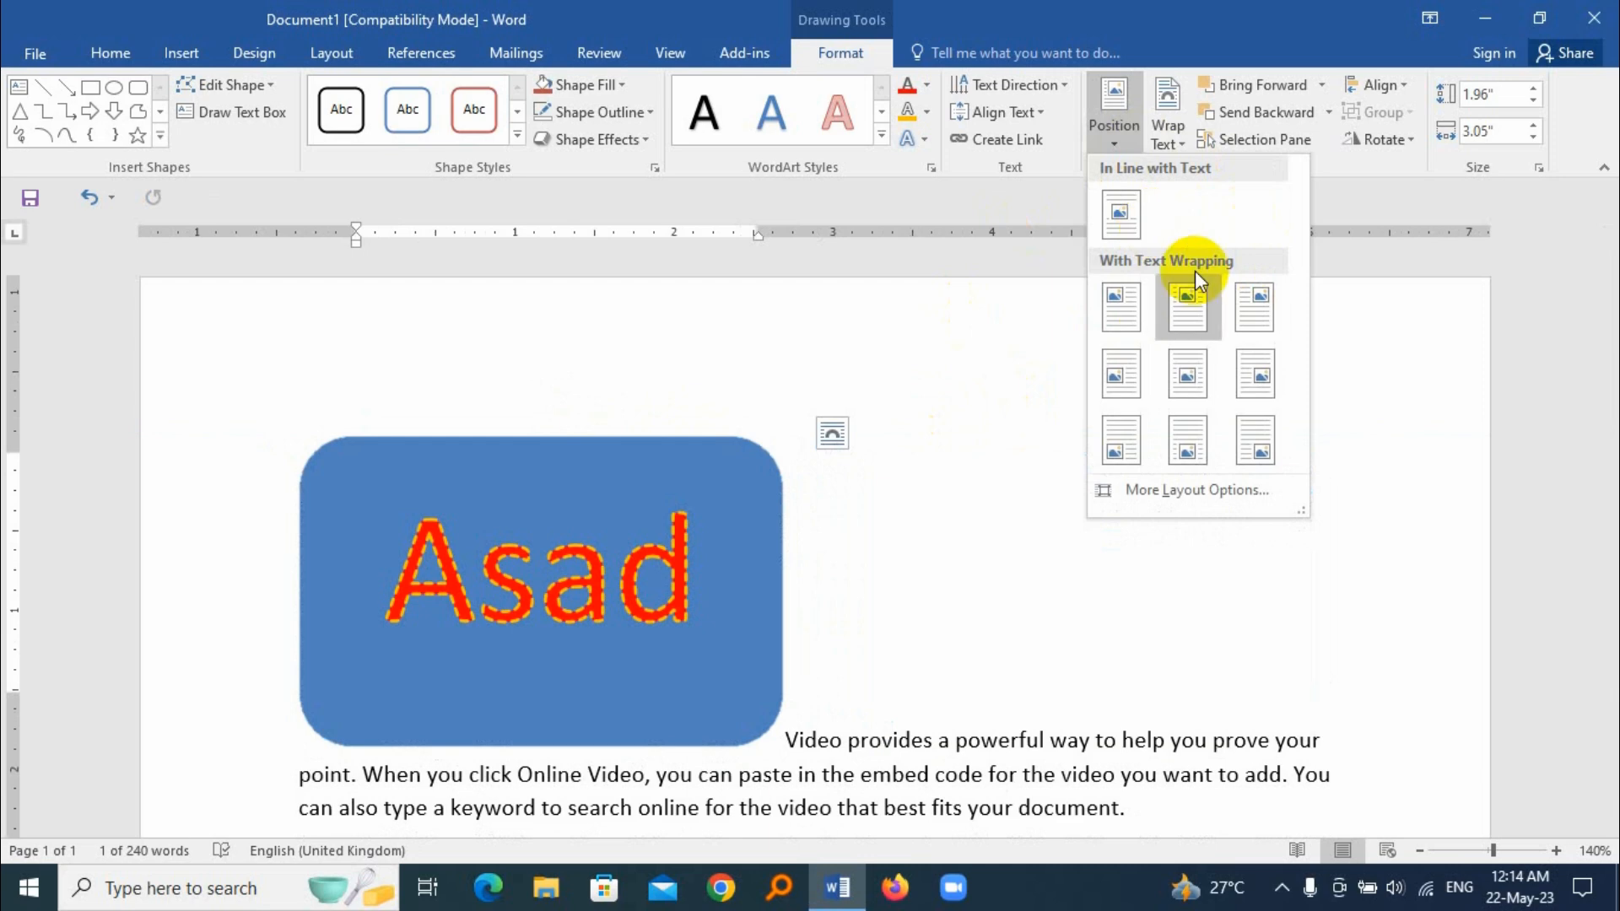
pyautogui.click(869, 570)
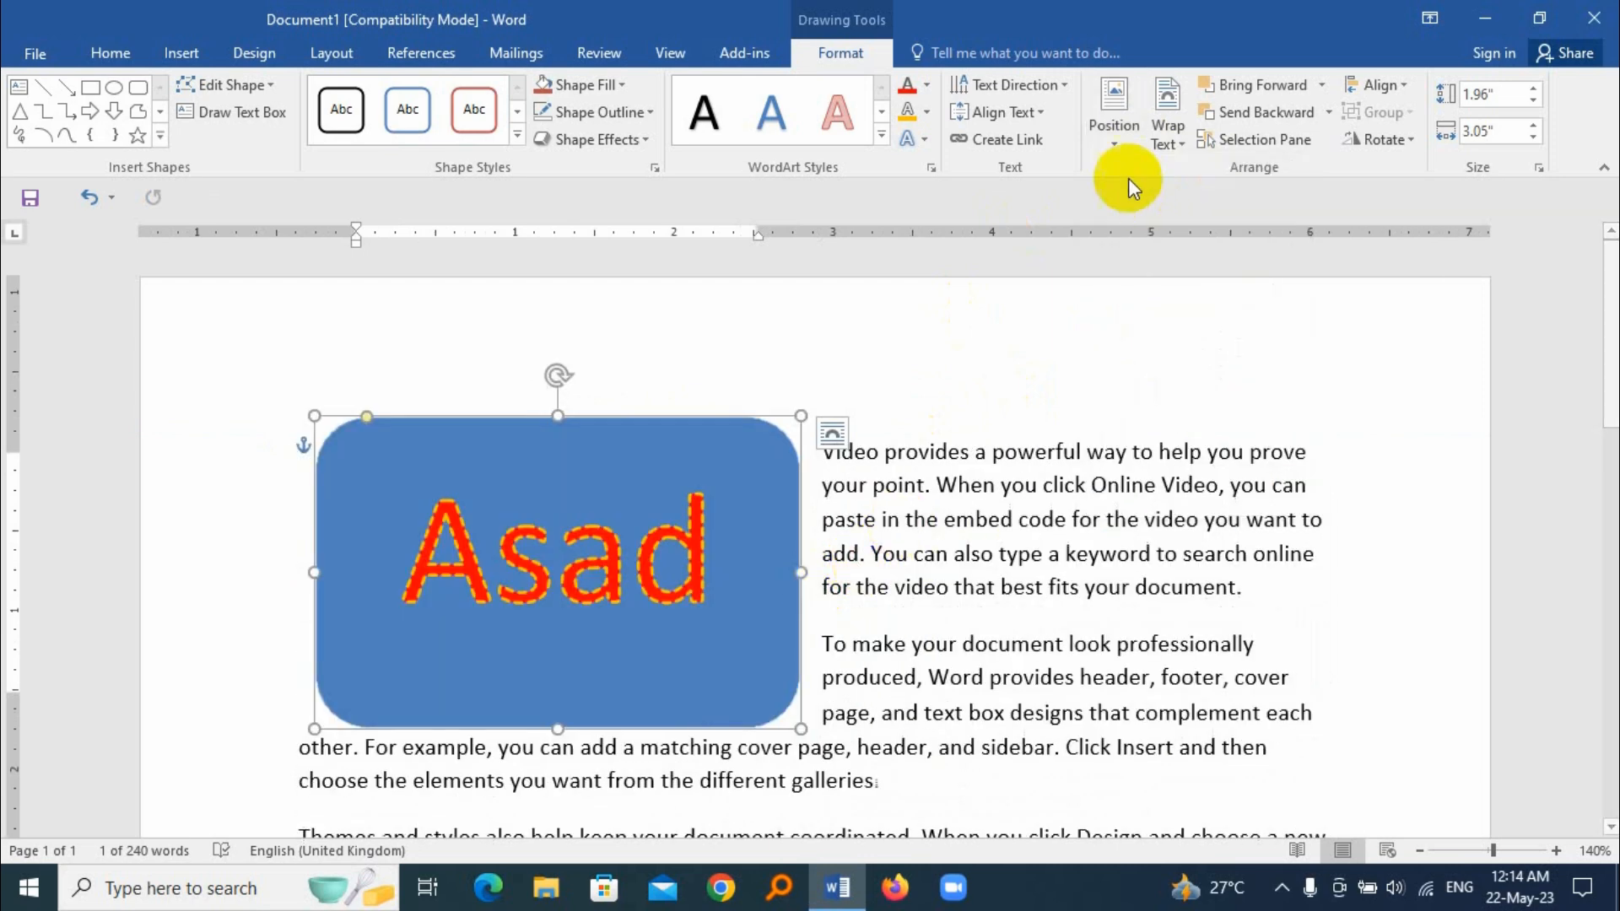
# Step: Set the shape's text wrapping to In Front of Text and move it over the middle of the paragraphs
pyautogui.click(1167, 123)
pyautogui.click(1240, 342)
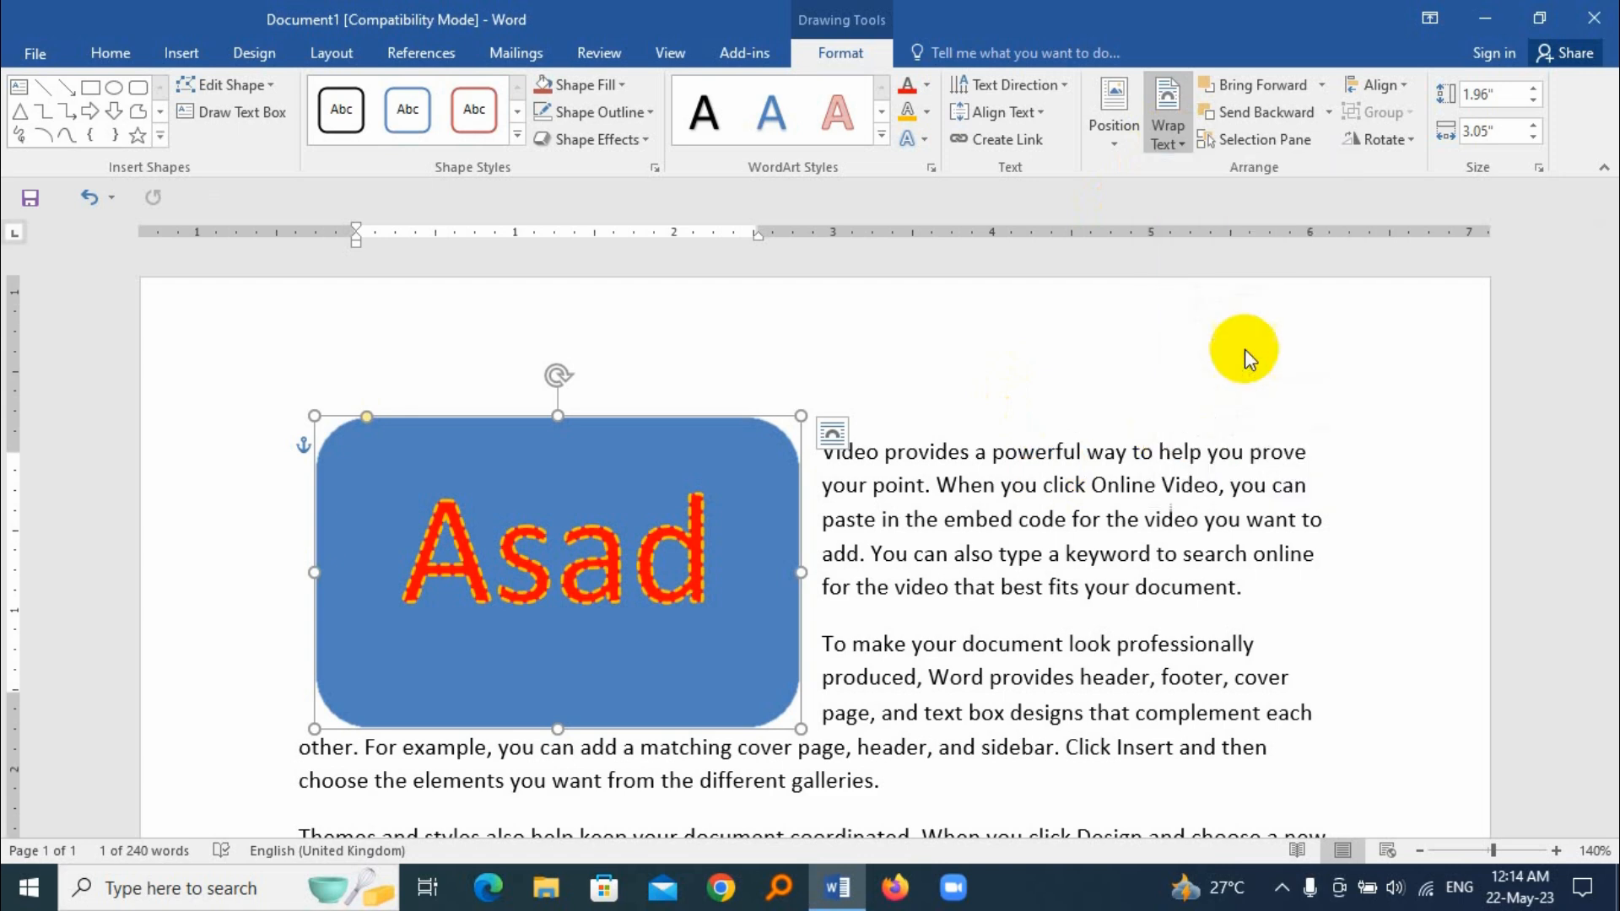
pyautogui.moveTo(672, 431); pyautogui.dragTo(939, 486)
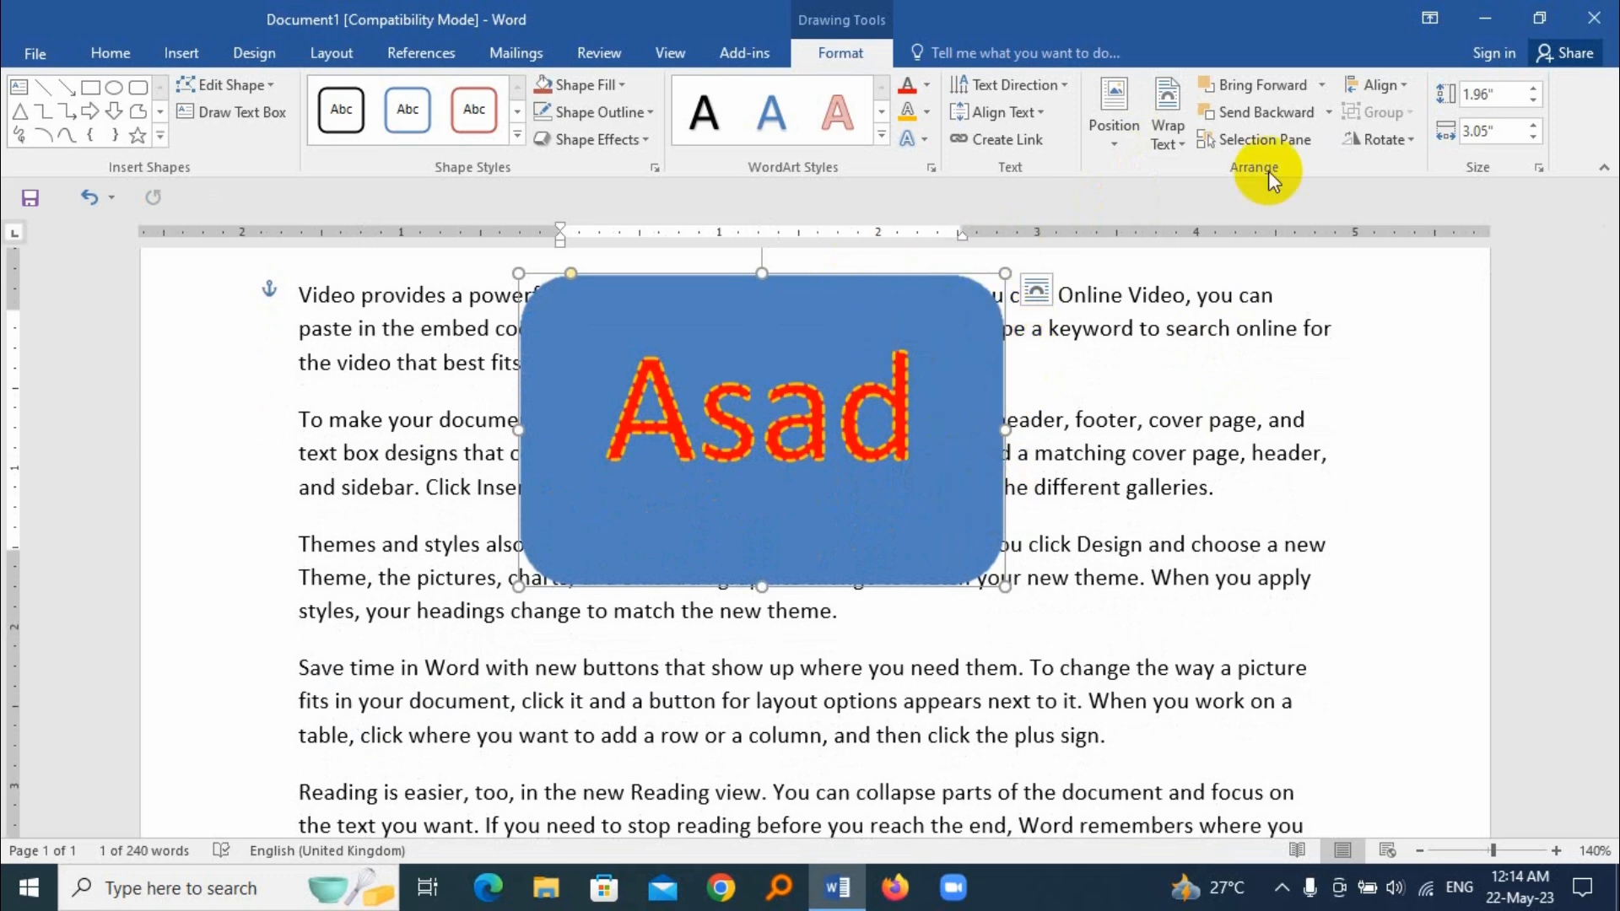
# Step: Change the shape's text wrapping to Square and shift the shape slightly to the right within the text
pyautogui.click(1170, 135)
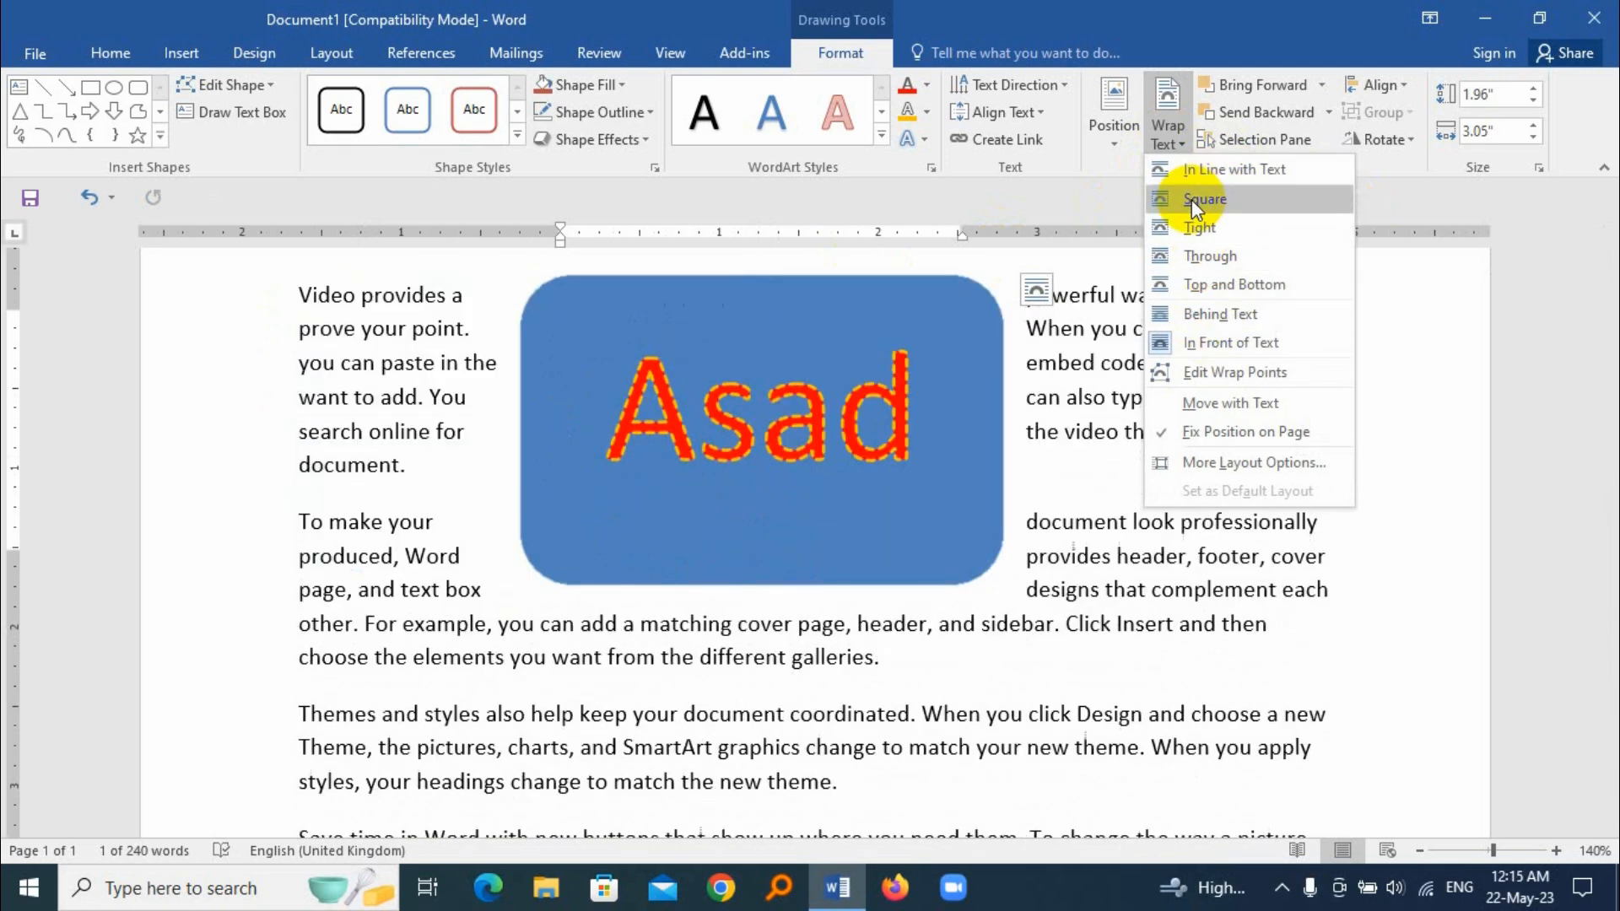
pyautogui.click(1191, 200)
pyautogui.moveTo(857, 296); pyautogui.dragTo(915, 311)
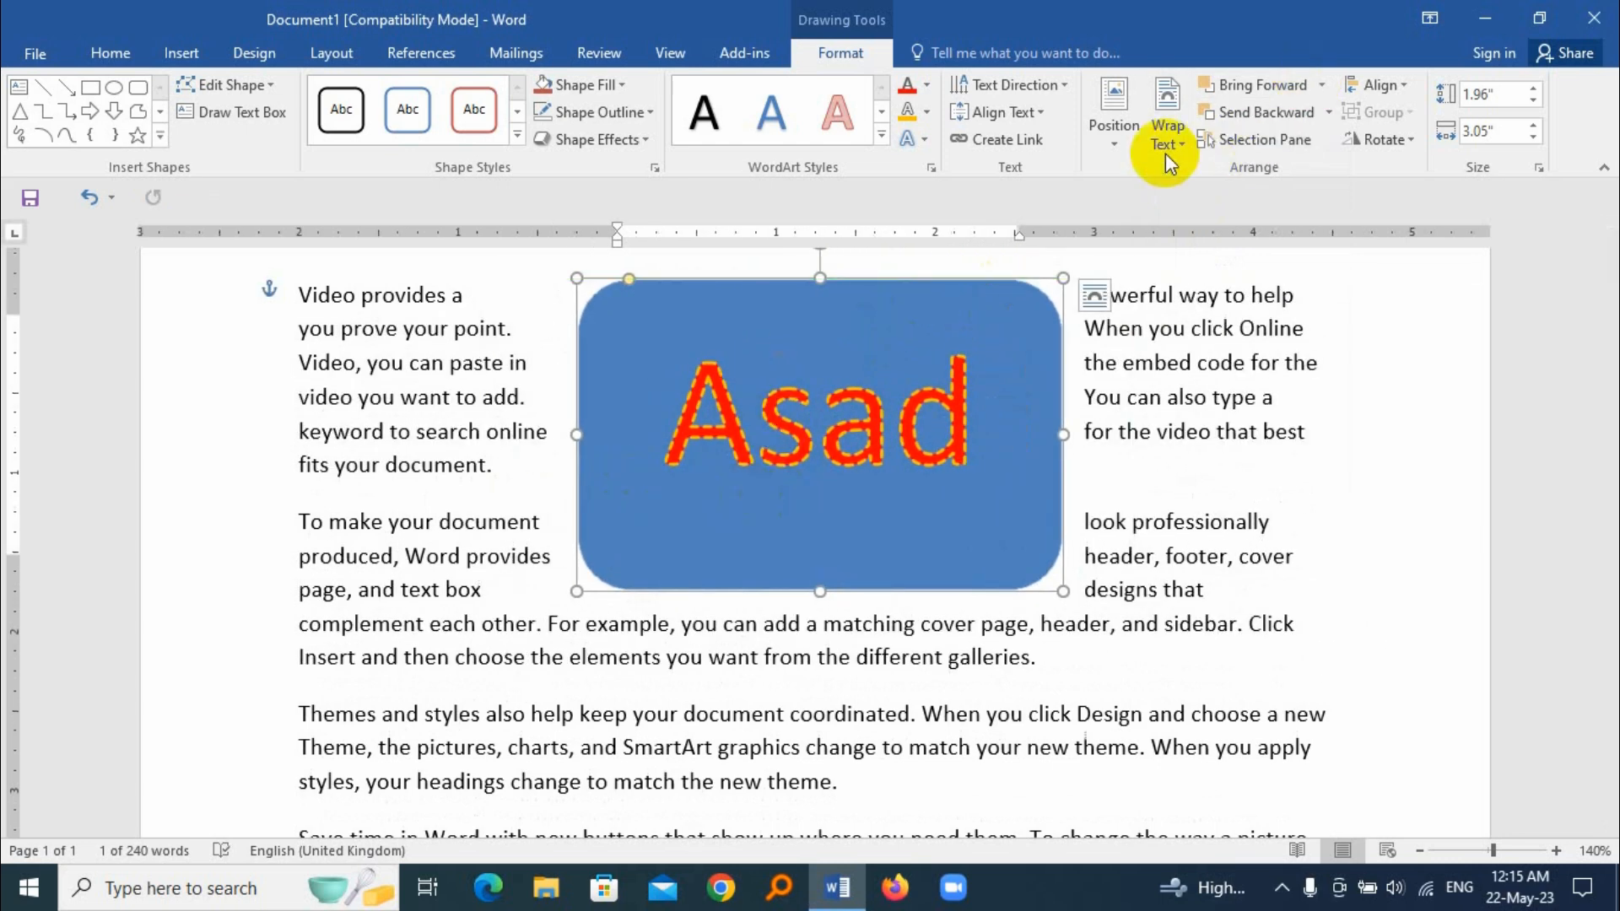
pyautogui.click(1168, 128)
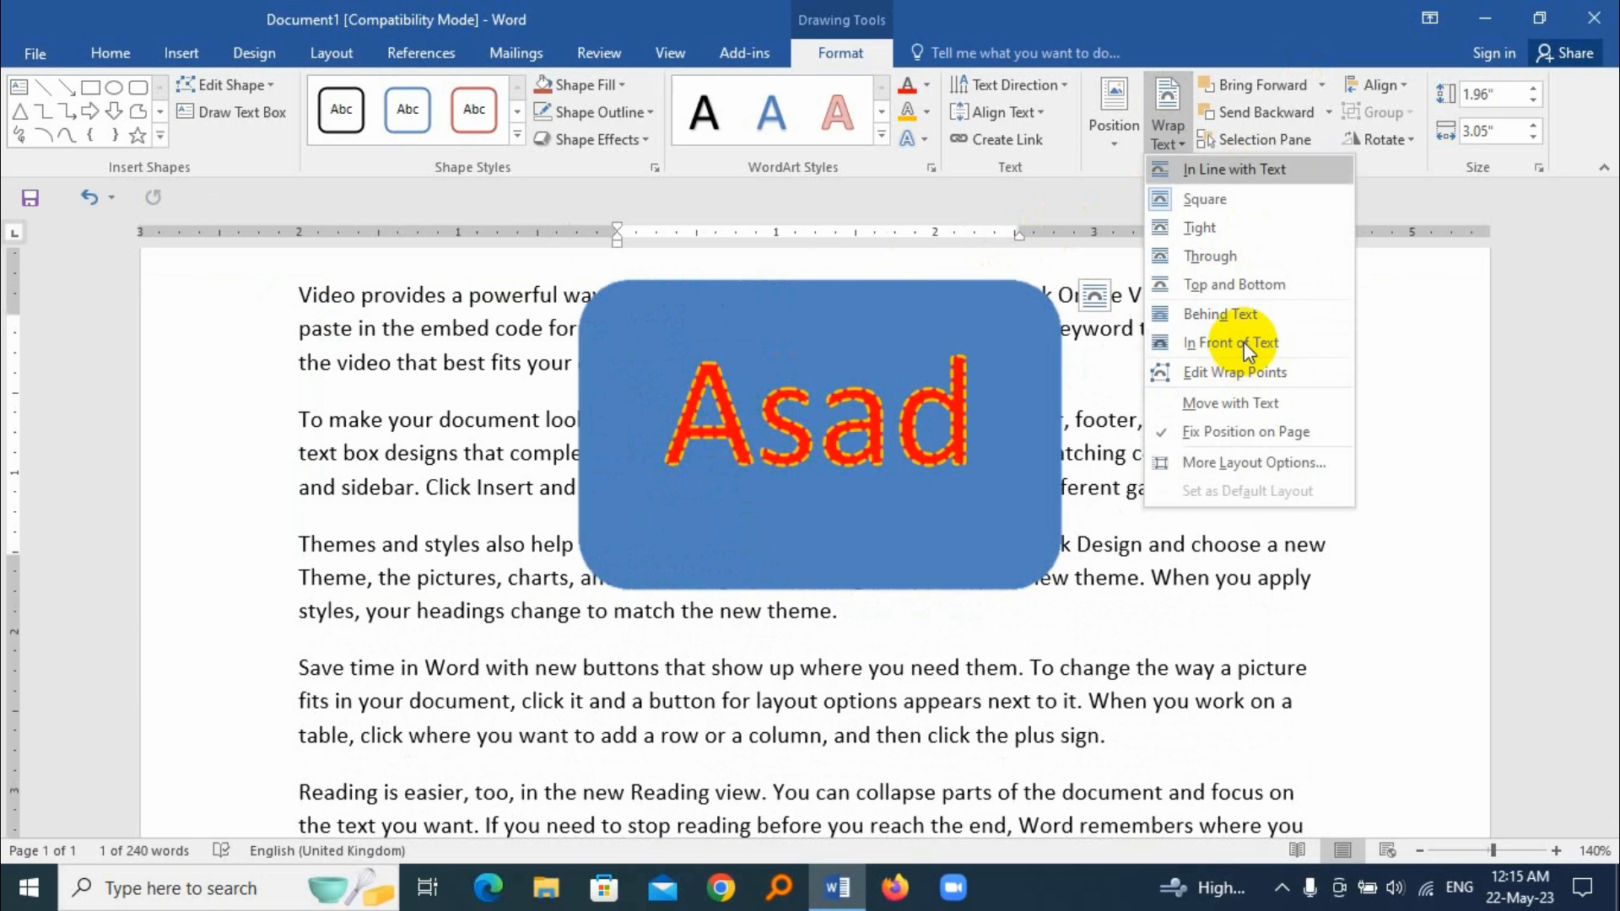
pyautogui.click(1205, 199)
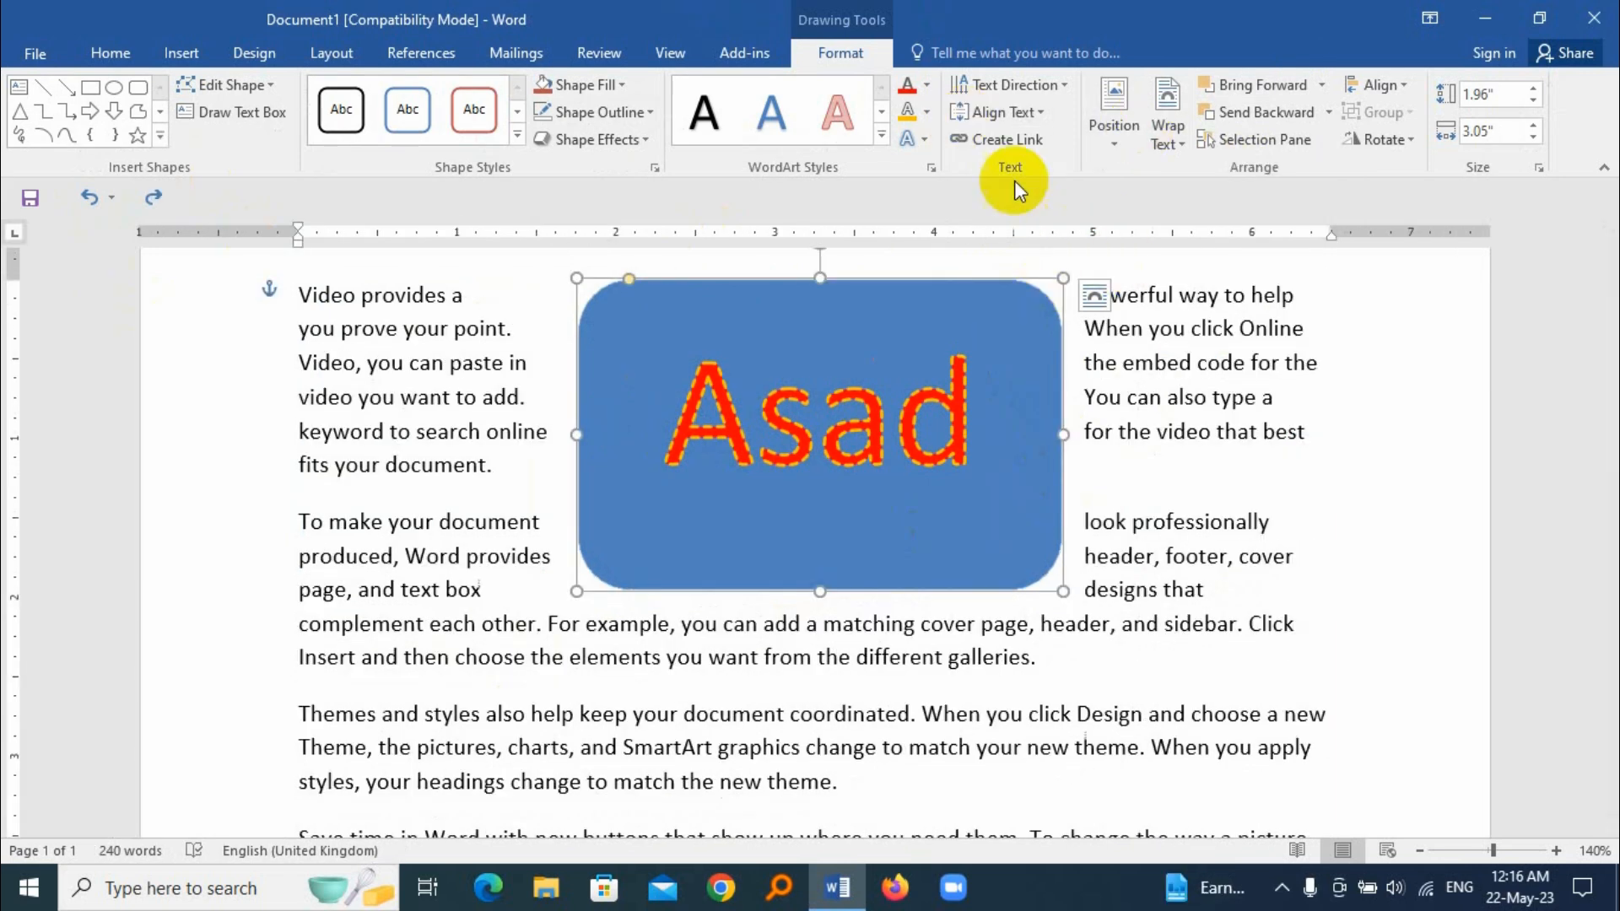
# Step: Edit the shape's wrap points, pulling the lower-right point outward and down into the surrounding text
pyautogui.click(1178, 133)
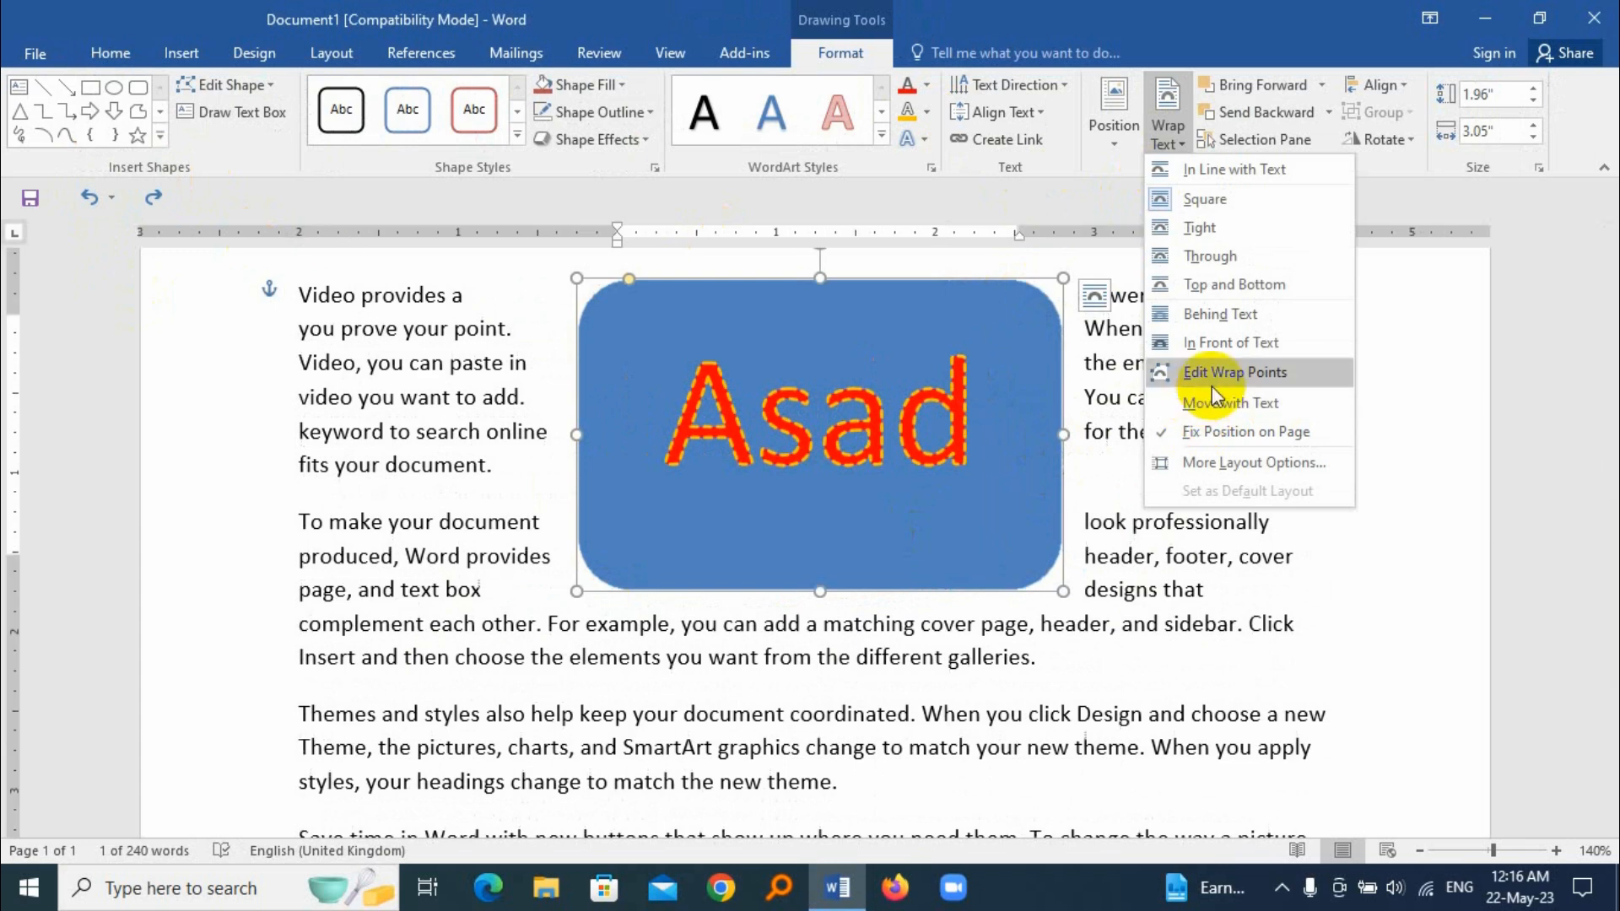
pyautogui.click(1293, 377)
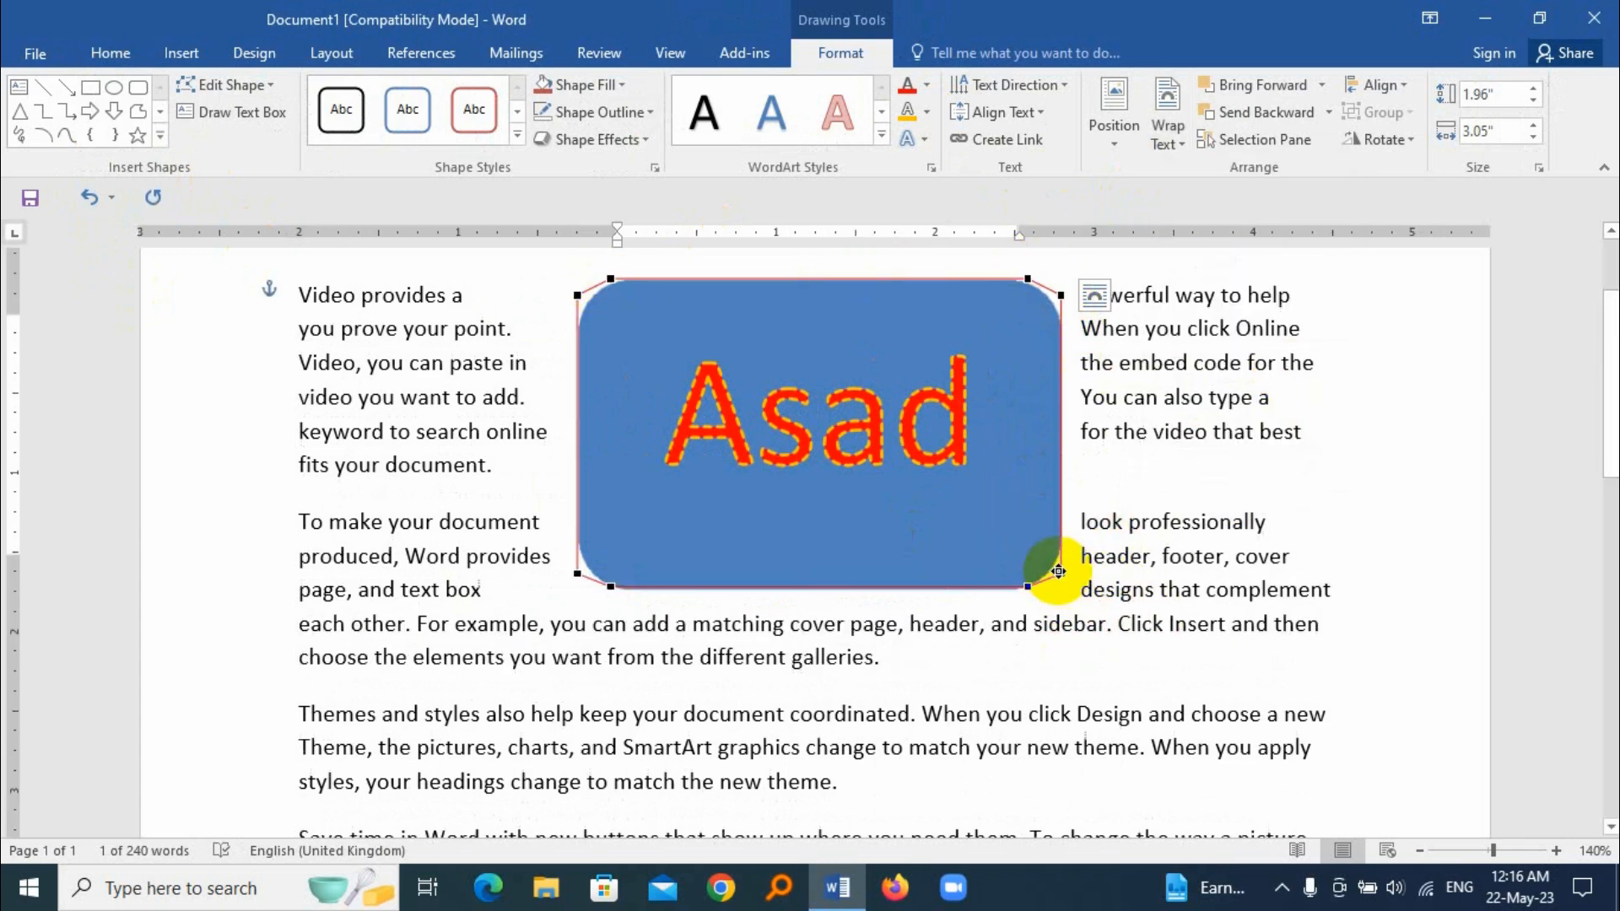
pyautogui.moveTo(1061, 573); pyautogui.dragTo(1157, 619)
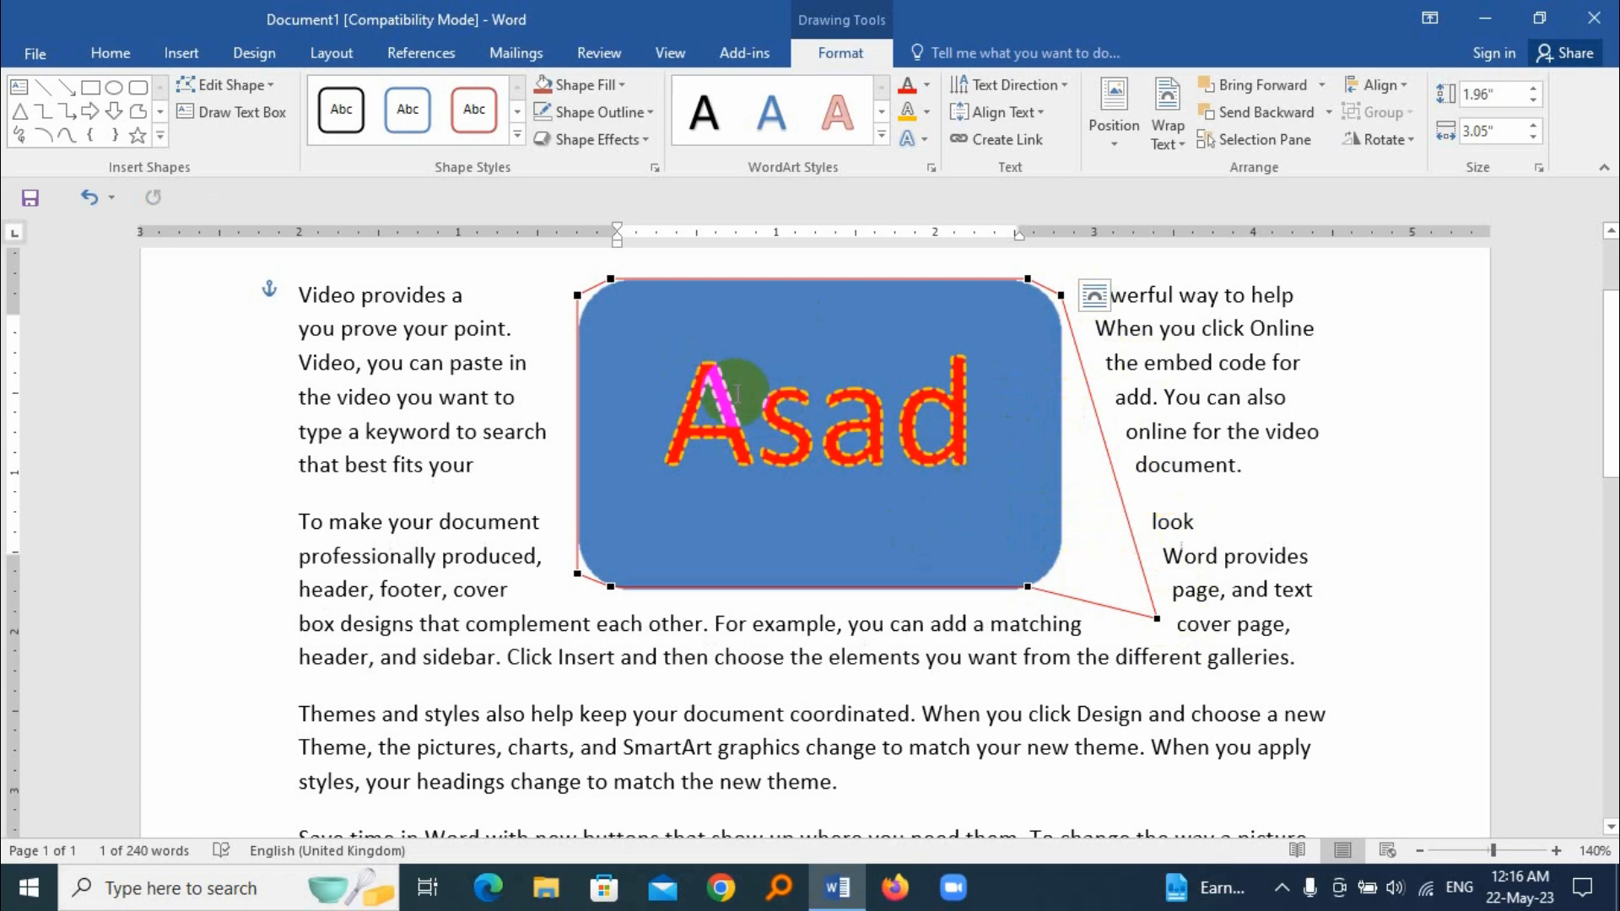
# Step: Set the wrapping back to In Front of Text and move the shape down and to the left over the paragraphs
pyautogui.click(1173, 133)
pyautogui.click(1262, 352)
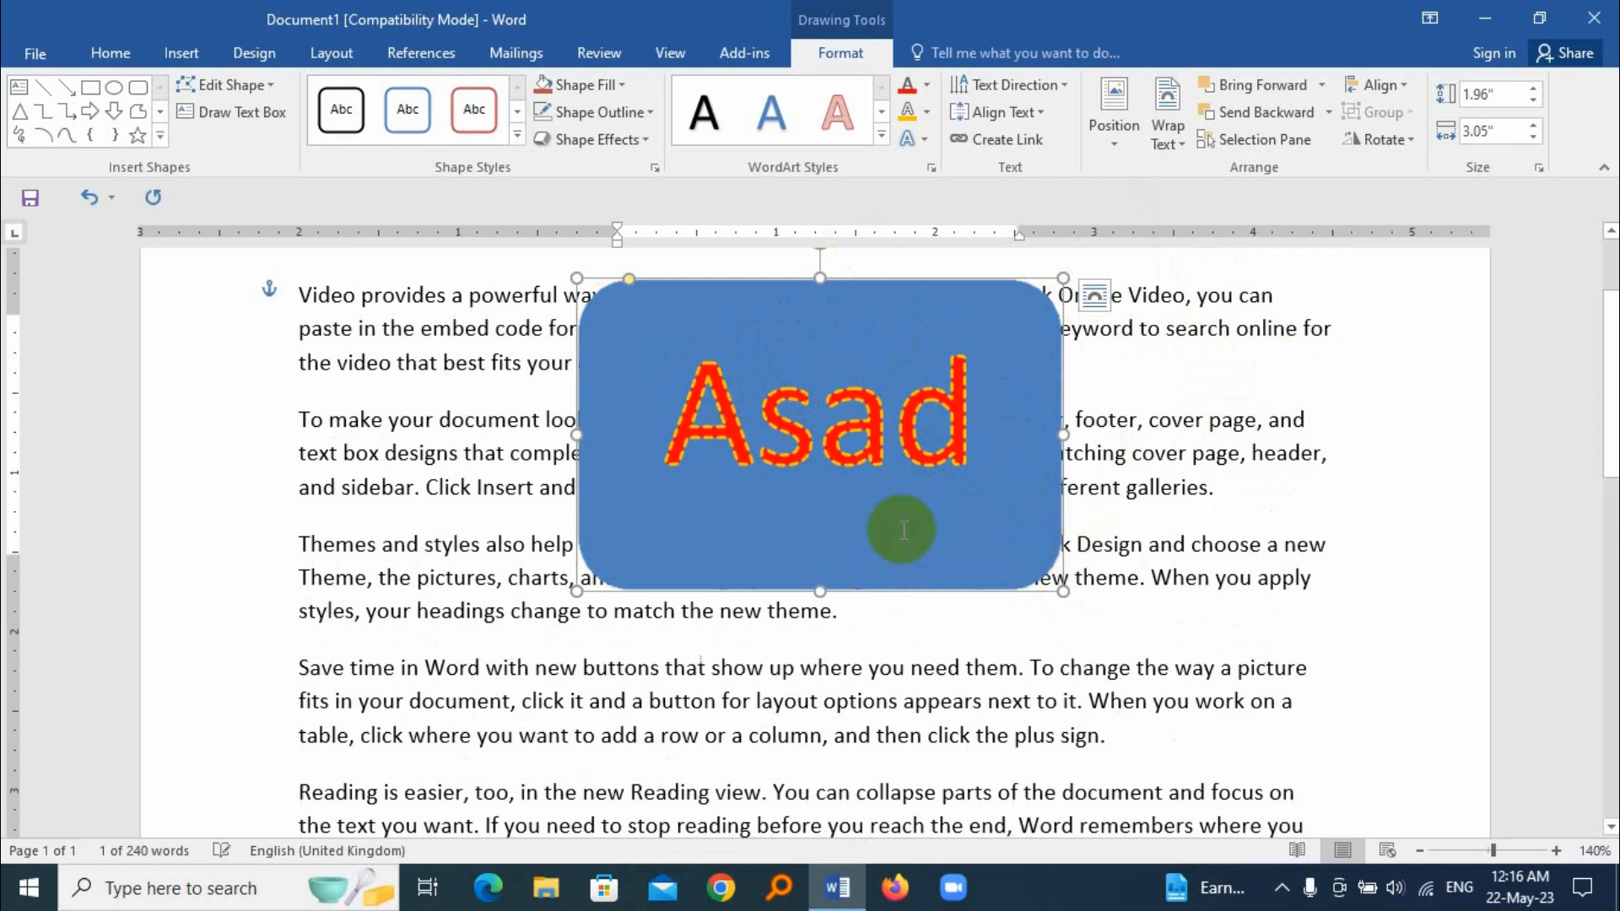
pyautogui.moveTo(731, 292); pyautogui.dragTo(653, 364)
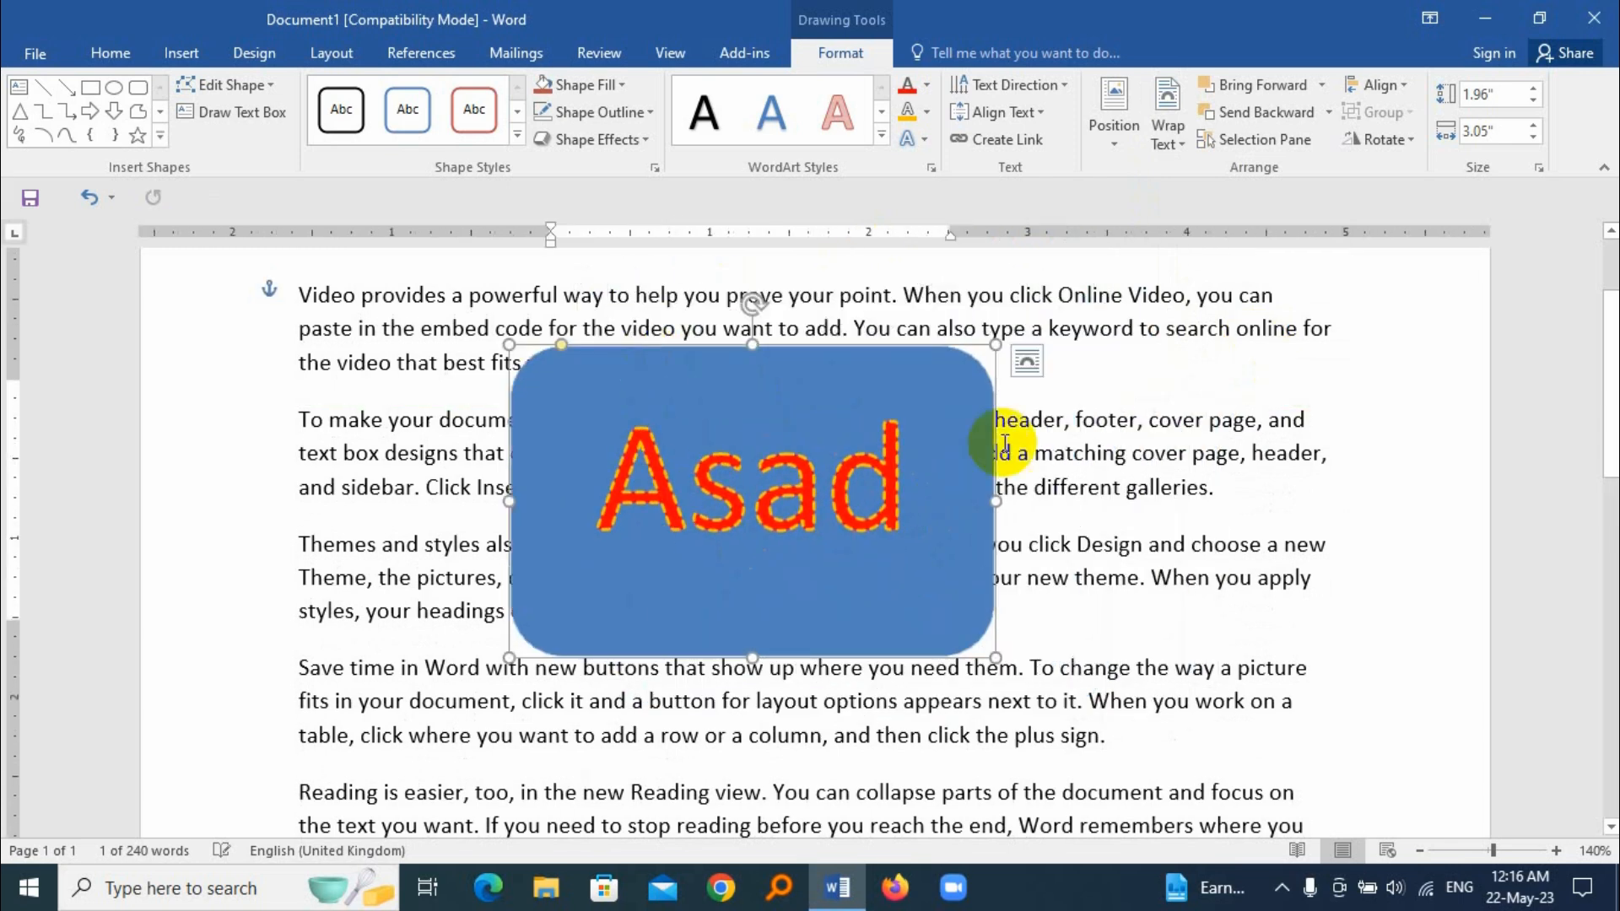
# Step: Draw an oval about 2.1" high by 1.84" wide overlapping the rounded rectangle's right edge, and fill it orange
pyautogui.click(117, 97)
pyautogui.moveTo(918, 321); pyautogui.dragTo(1210, 656)
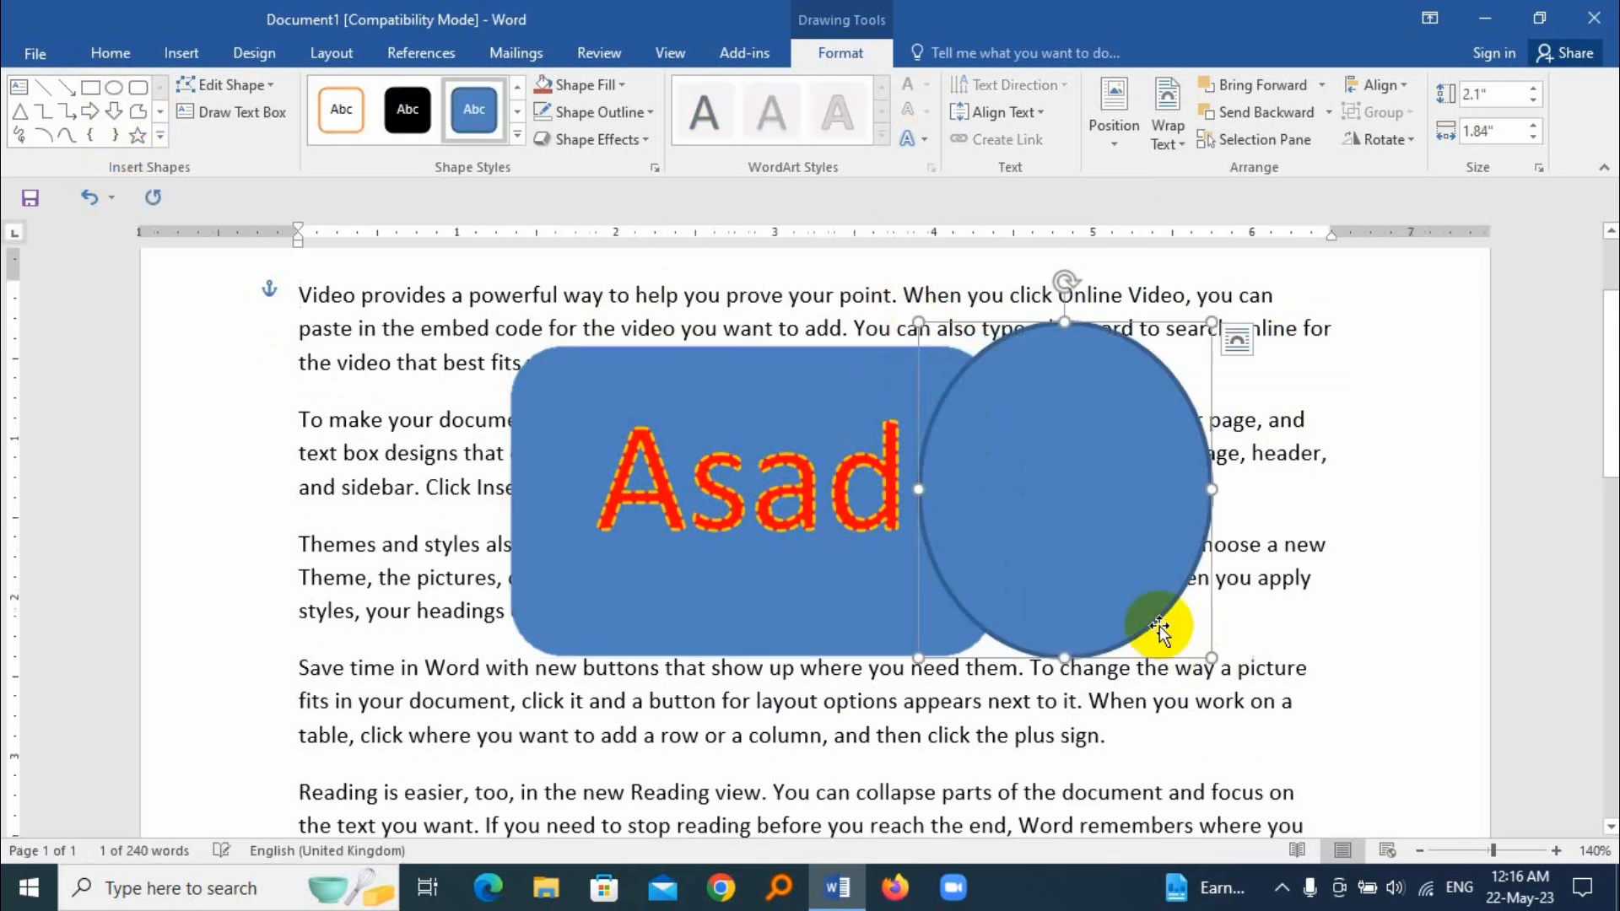
pyautogui.moveTo(1085, 554); pyautogui.dragTo(1071, 554)
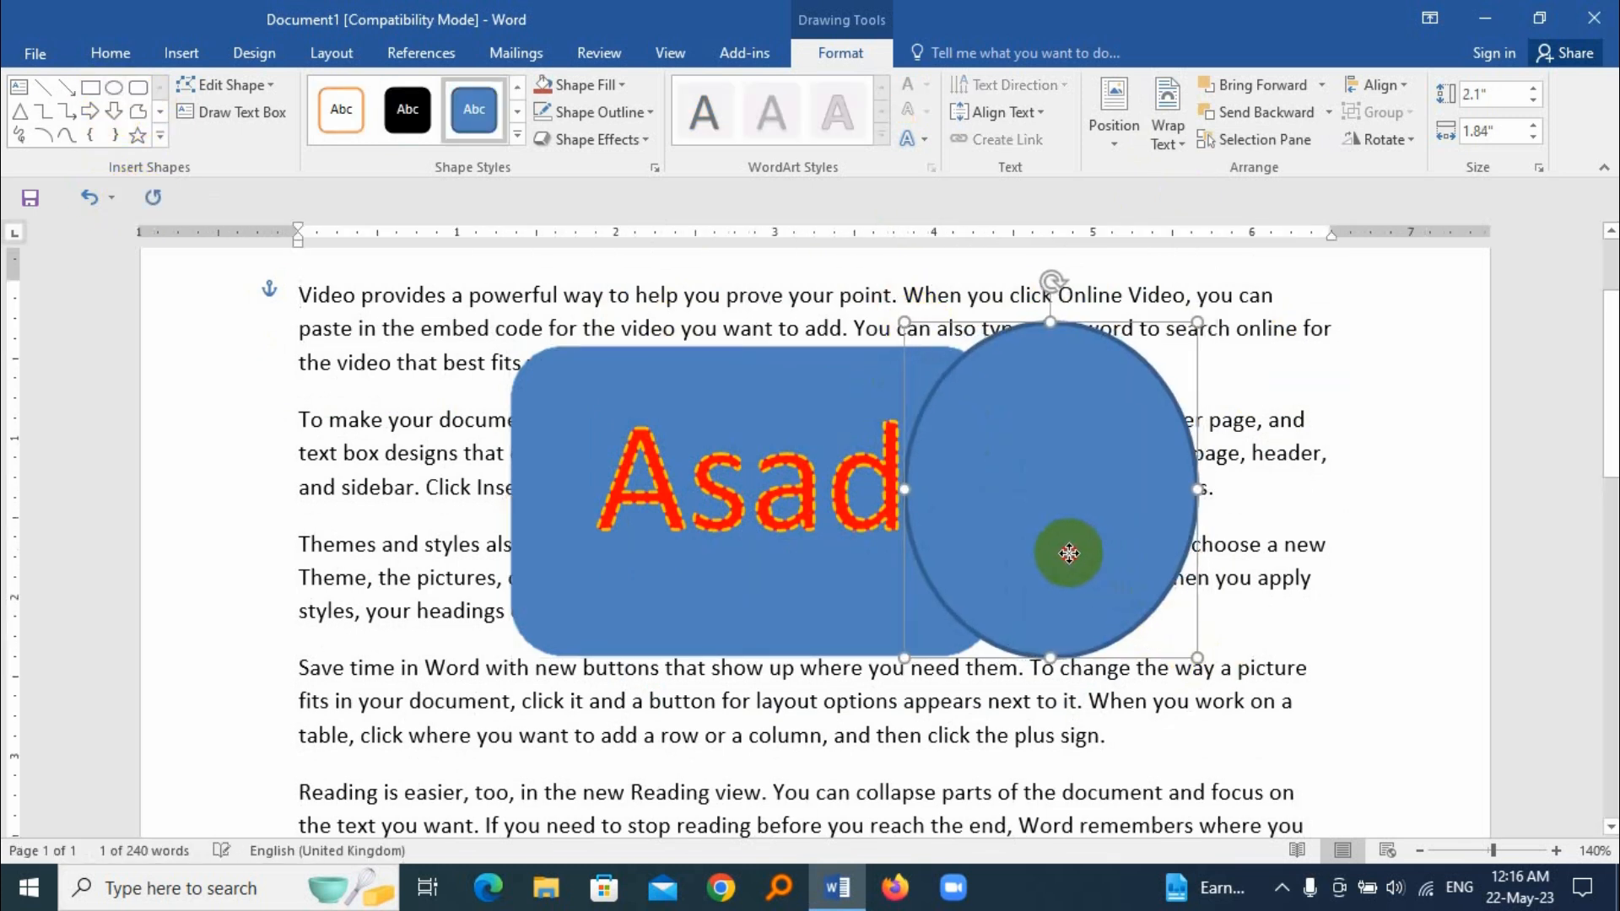
pyautogui.click(597, 88)
pyautogui.click(591, 271)
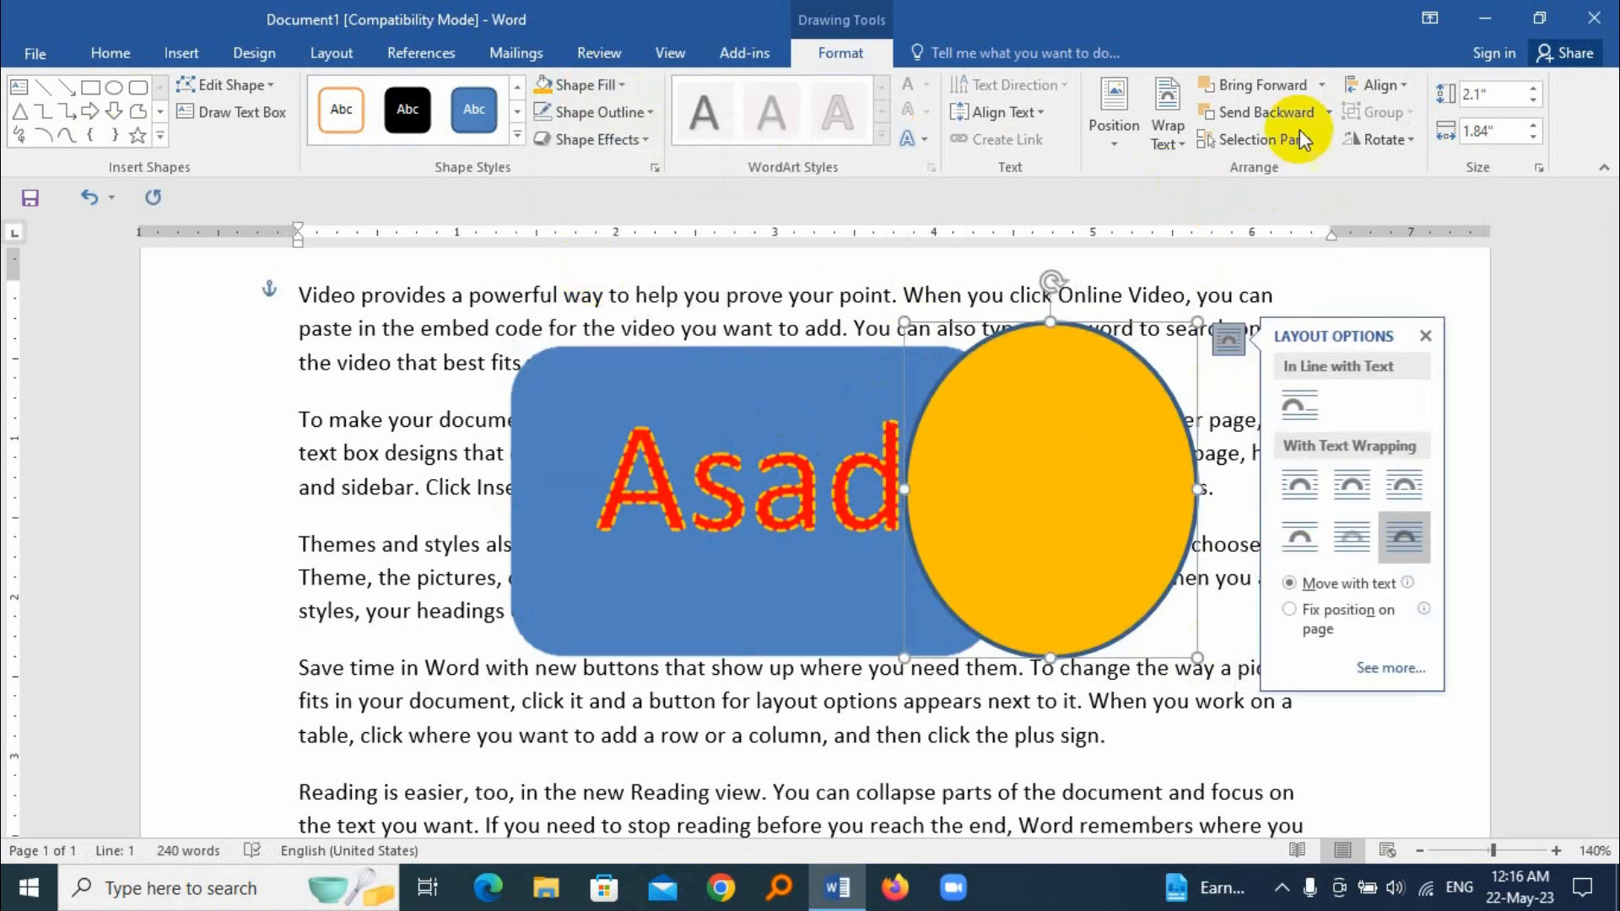
# Step: Send the orange oval to the back of the rounded rectangle, and bring it to the front again
pyautogui.click(1329, 112)
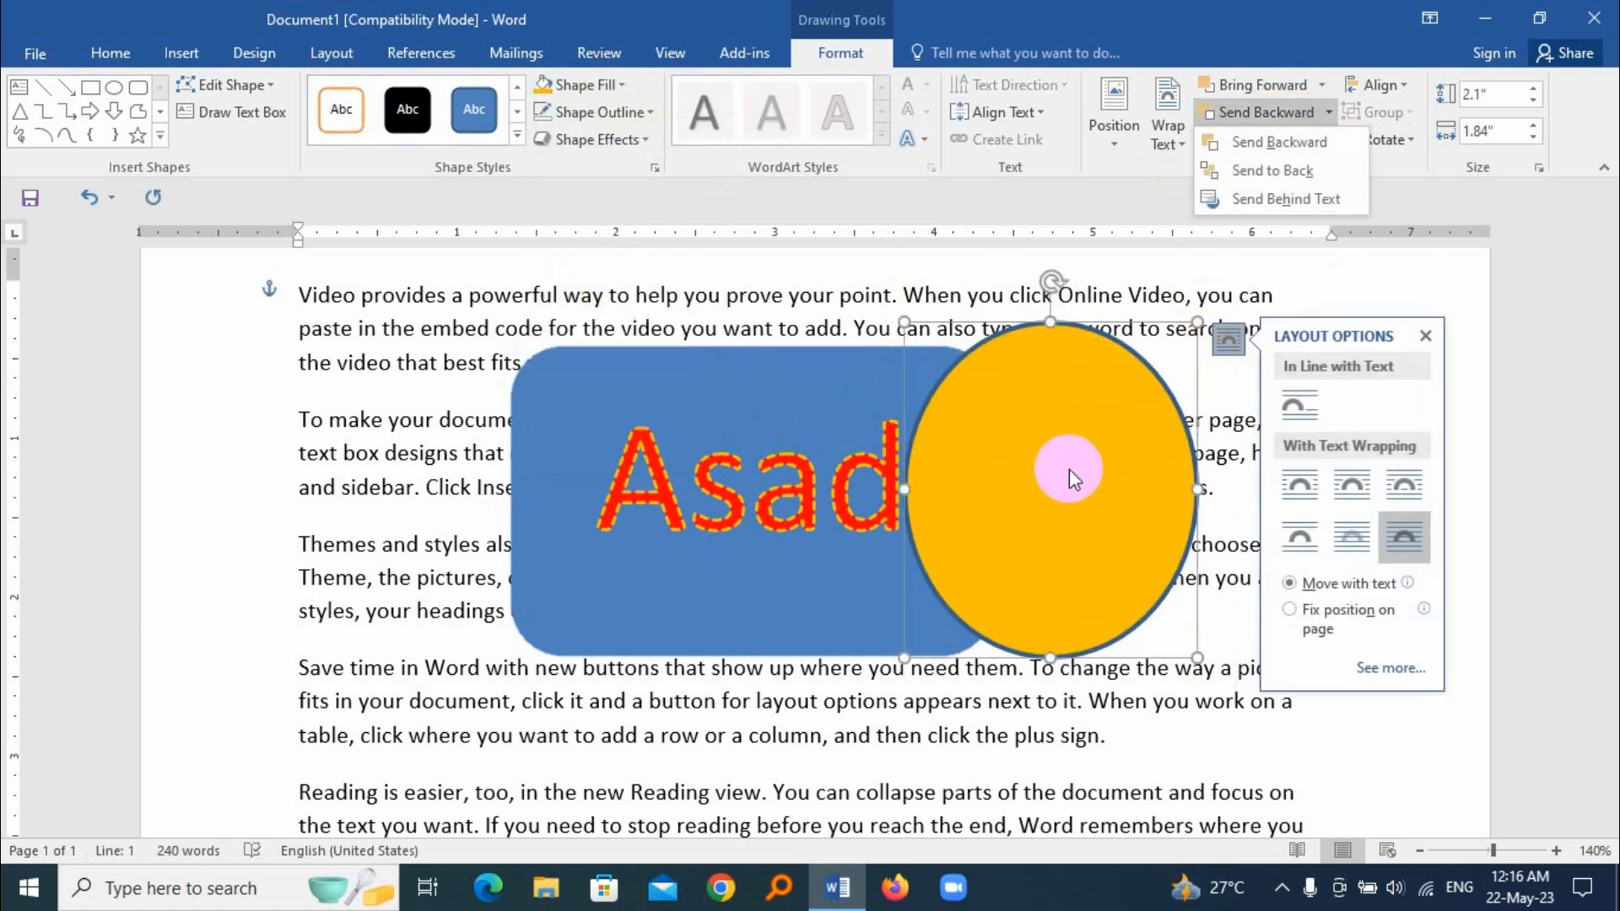
pyautogui.click(1284, 173)
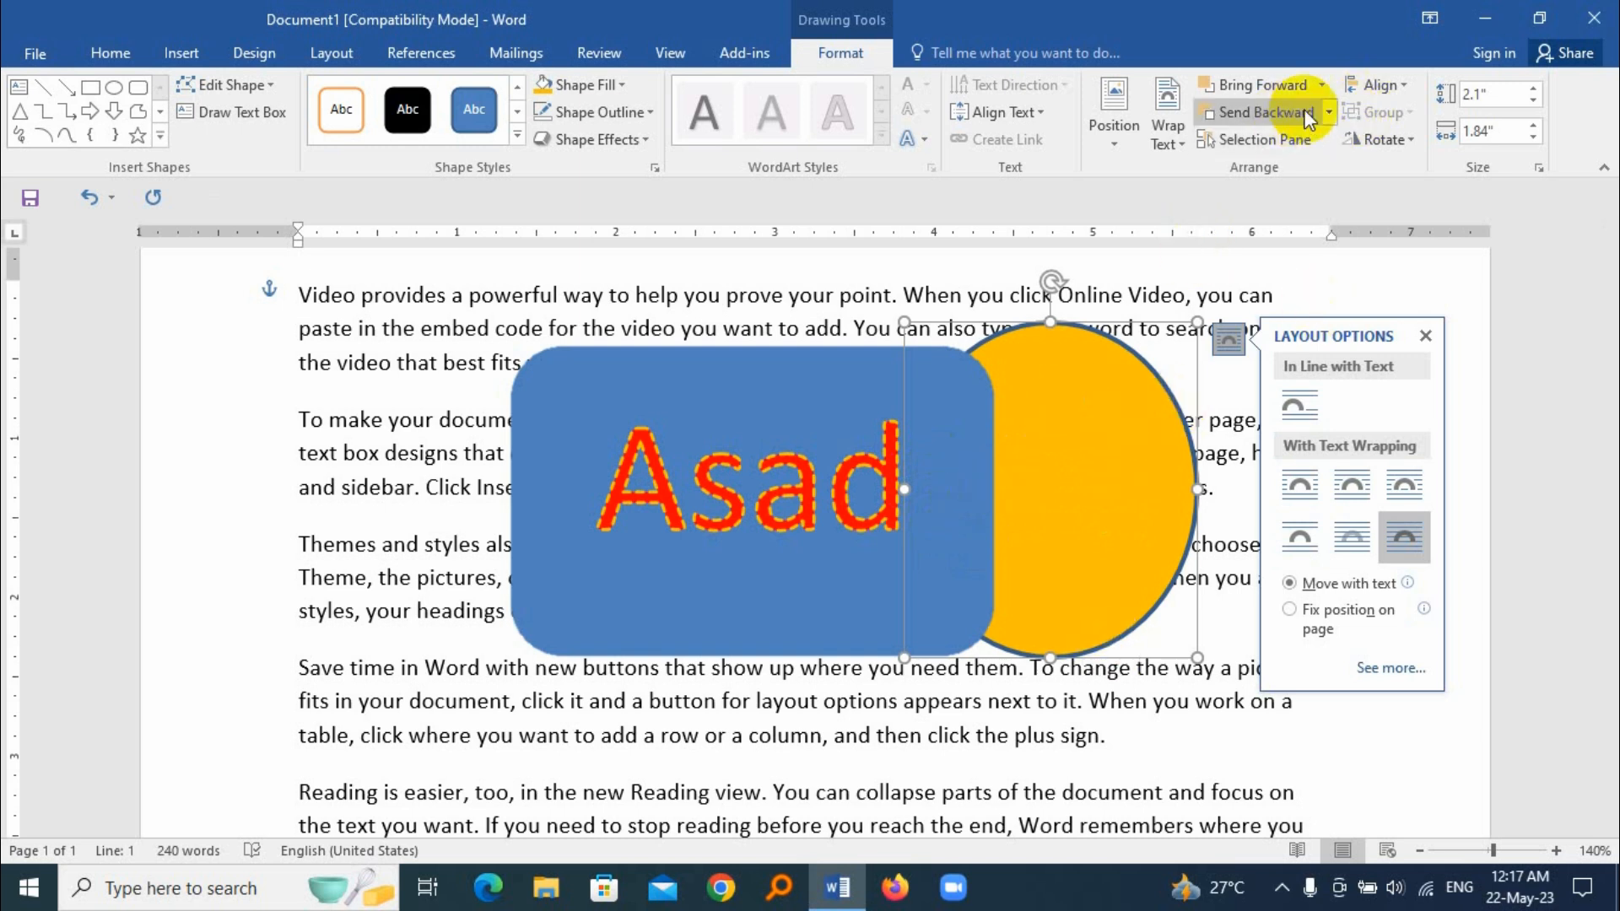
pyautogui.click(1322, 86)
pyautogui.click(1309, 138)
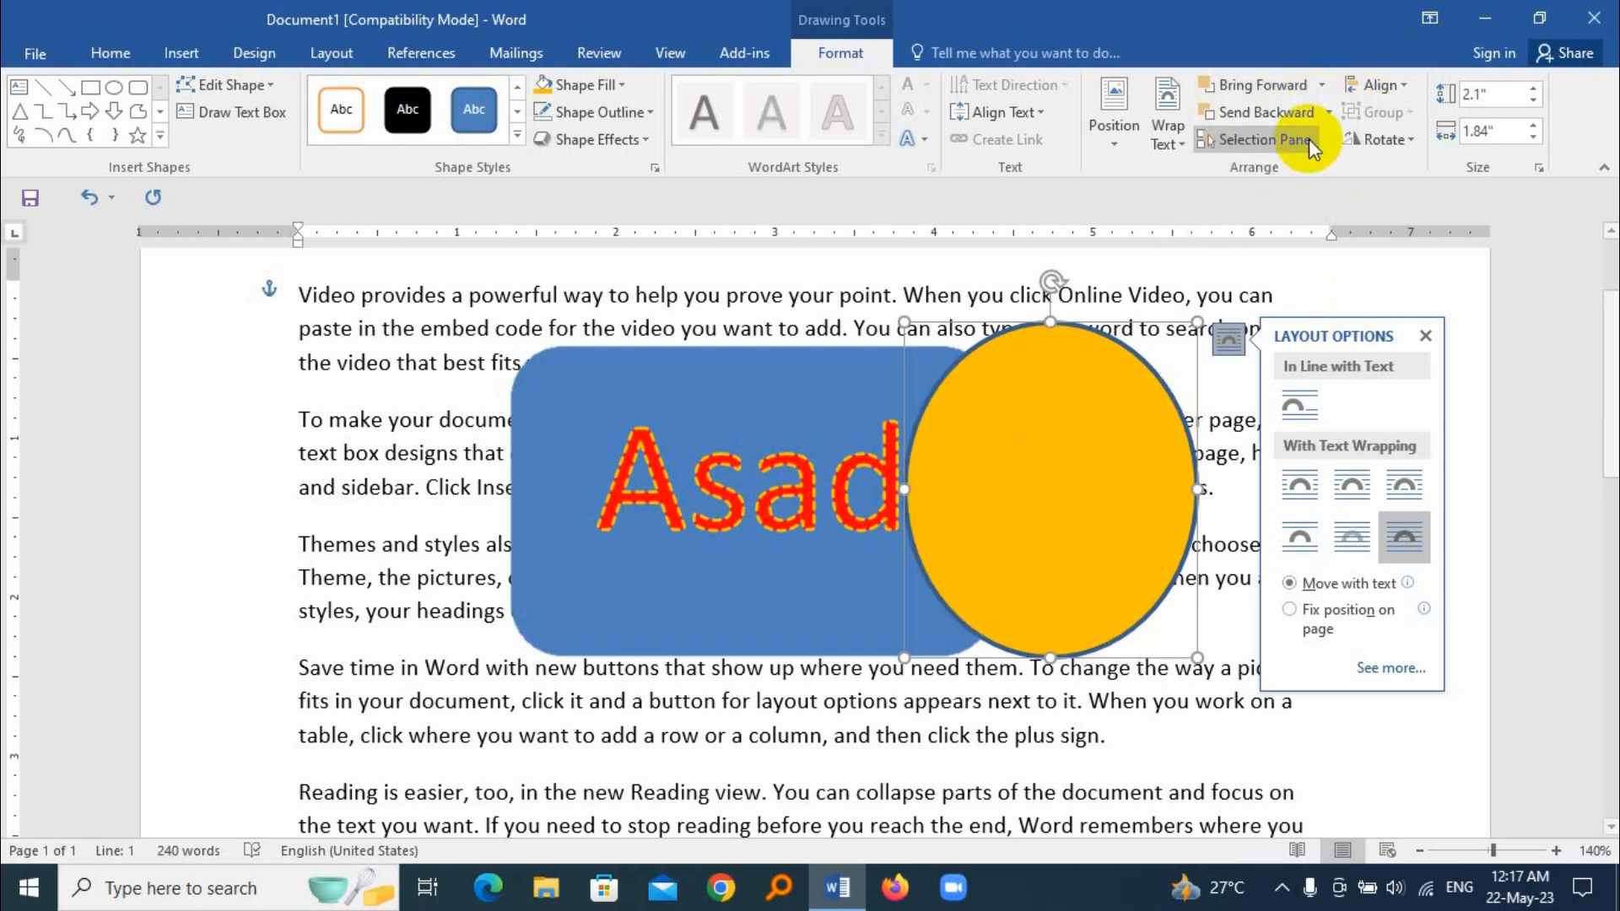
pyautogui.click(1425, 335)
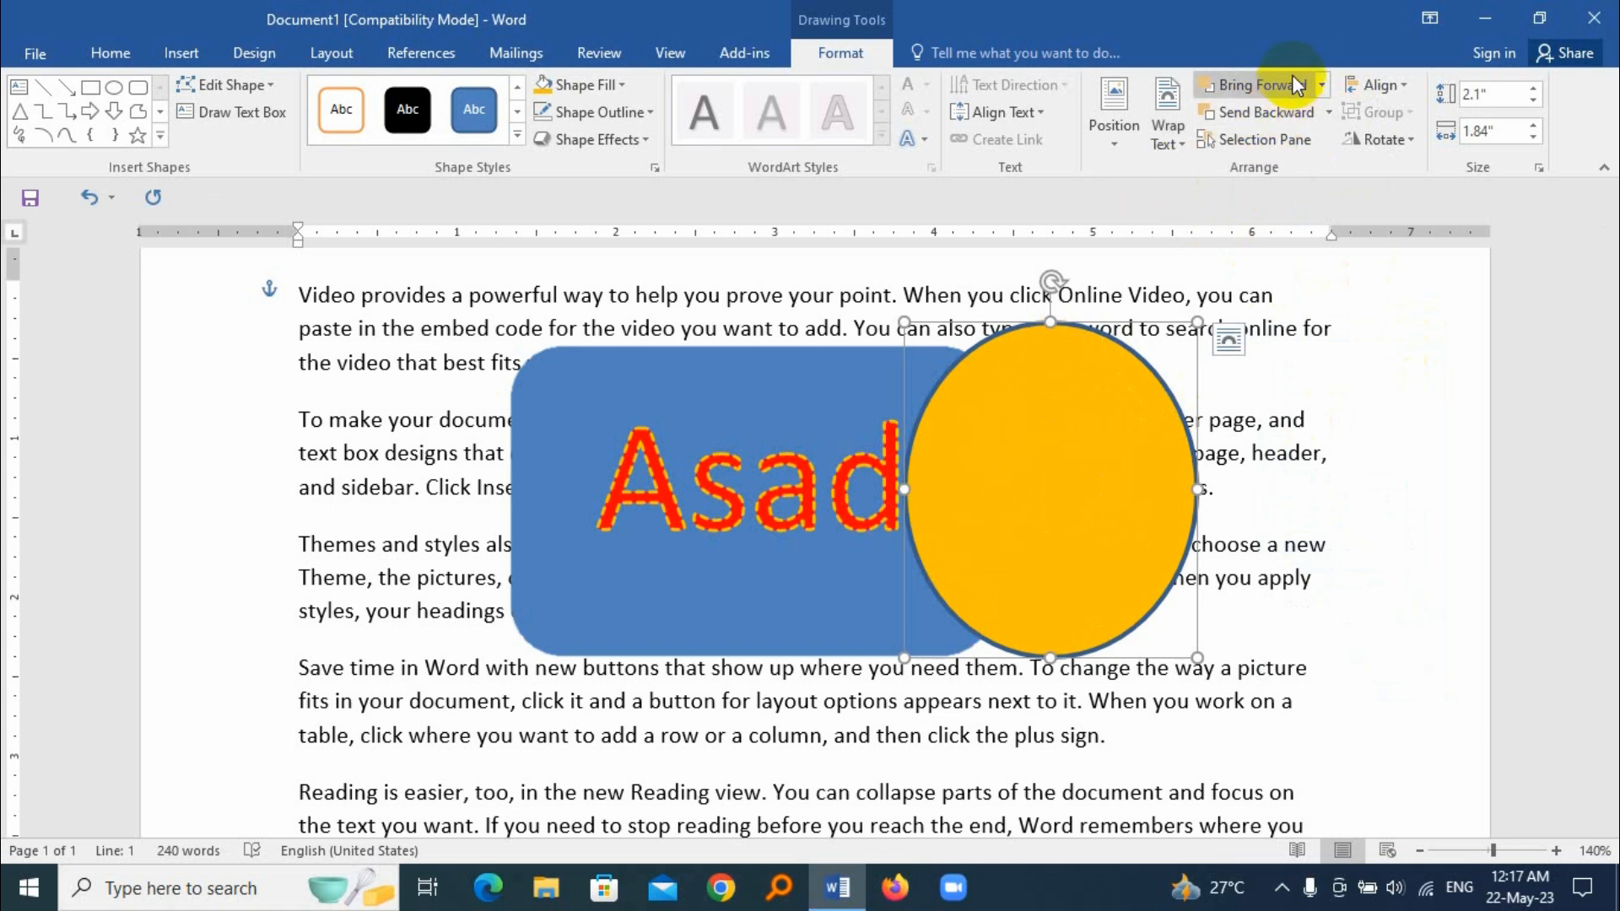
# Step: List the document's shapes and reorder the orange oval beneath the rounded rectangle, and back on top of it
pyautogui.click(1276, 138)
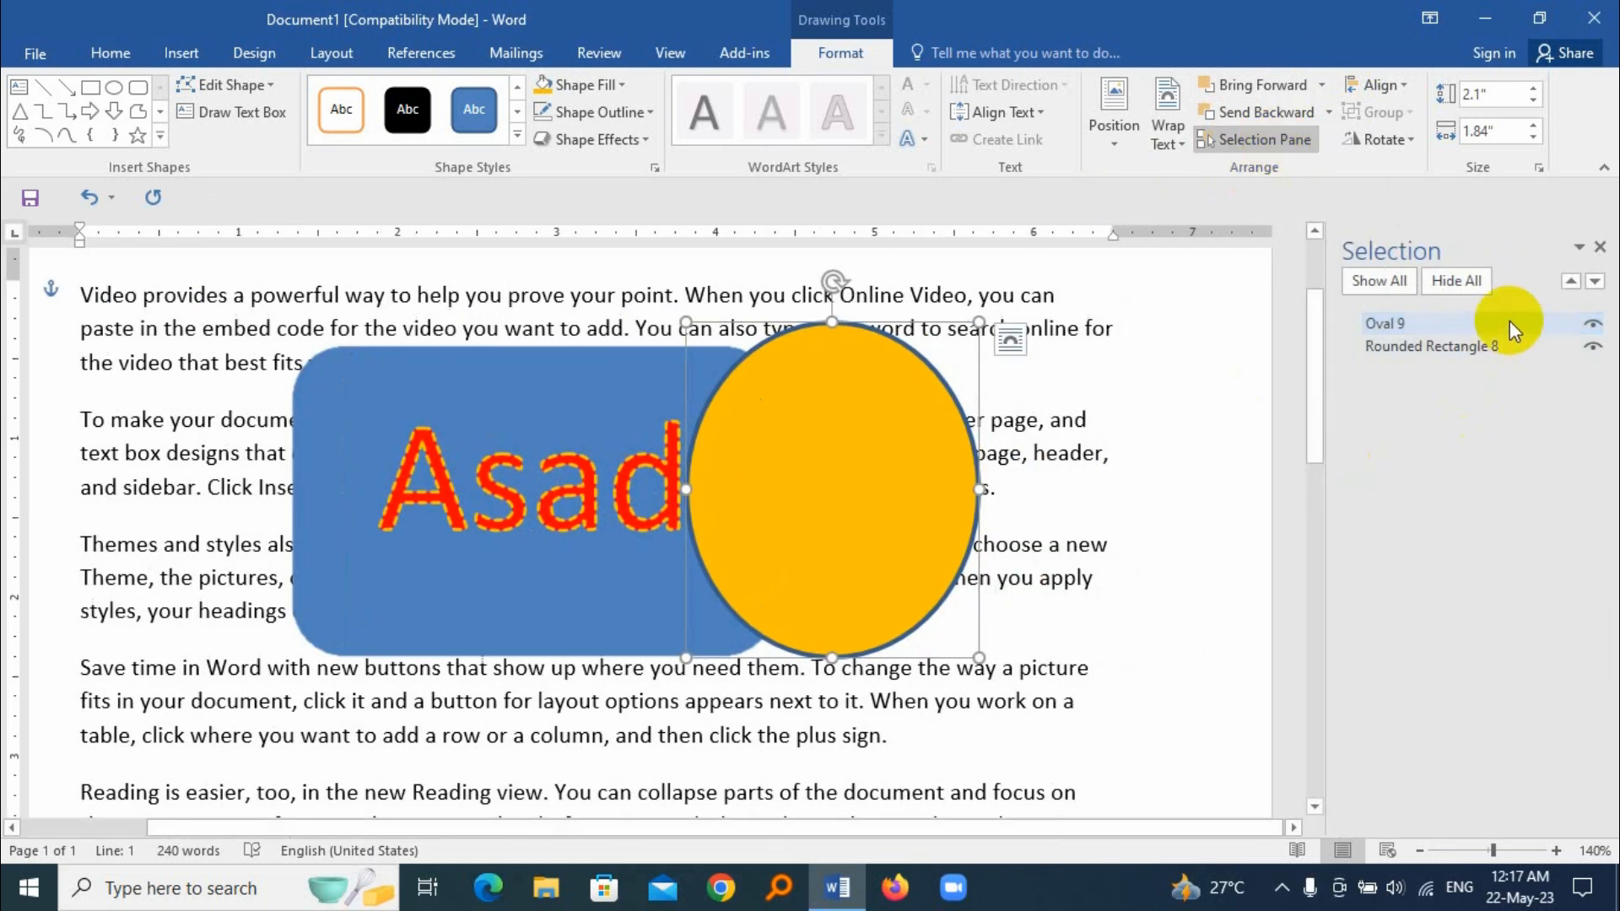
pyautogui.moveTo(1445, 319); pyautogui.dragTo(1416, 360)
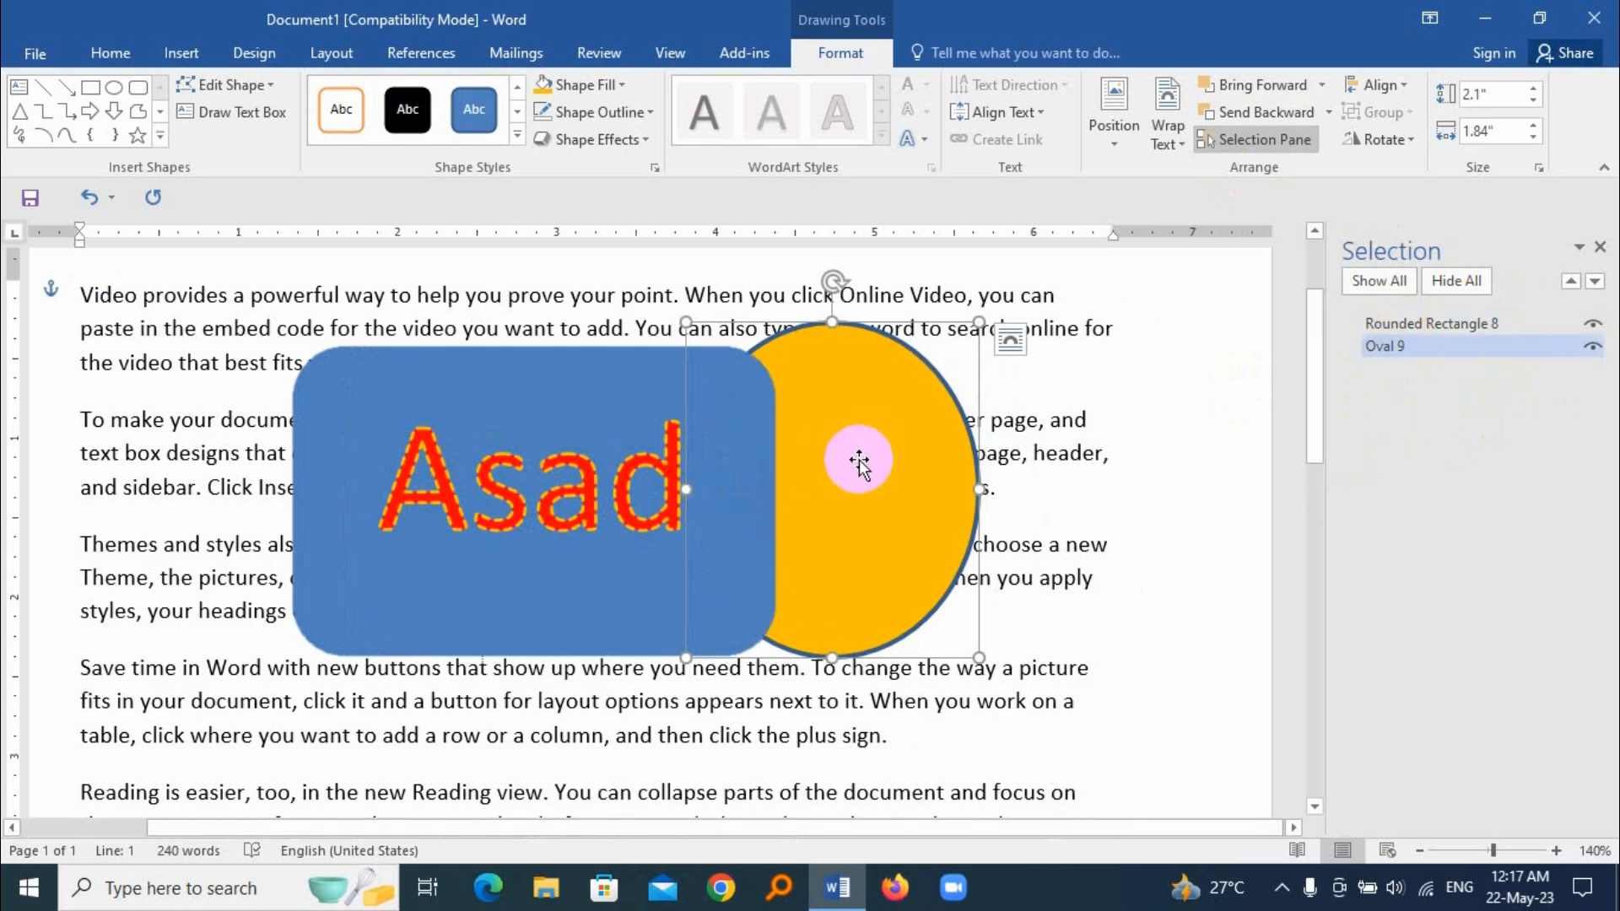
pyautogui.click(1449, 348)
pyautogui.moveTo(1448, 349); pyautogui.dragTo(1412, 322)
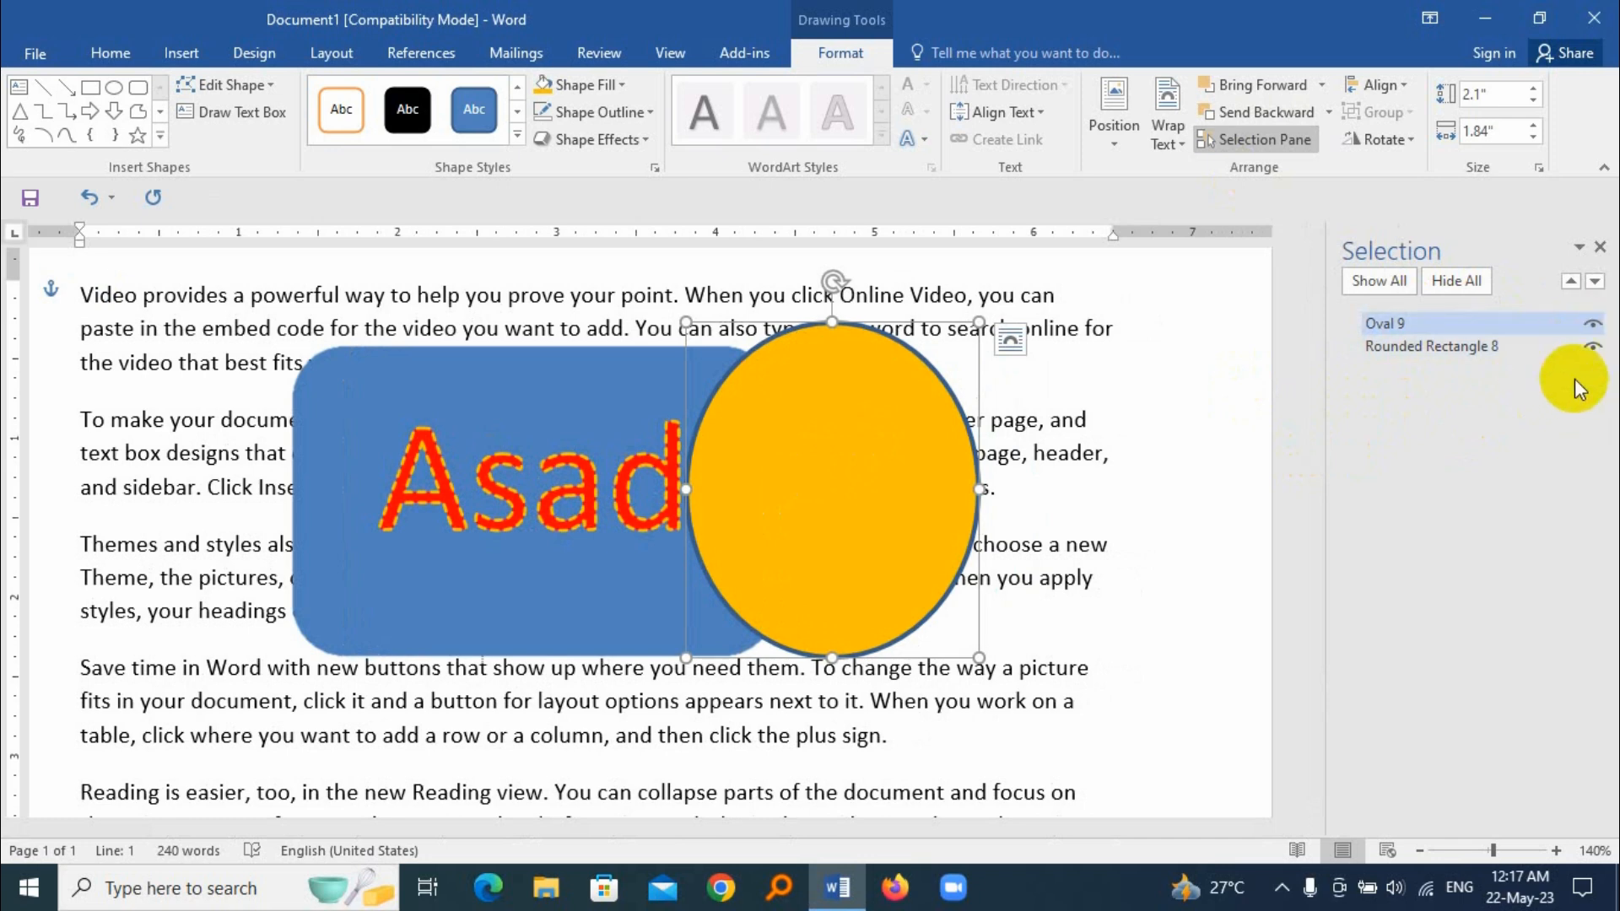
# Step: Hide and reshow the orange oval, and do the same for all shapes at once before closing the shape list
pyautogui.click(1592, 325)
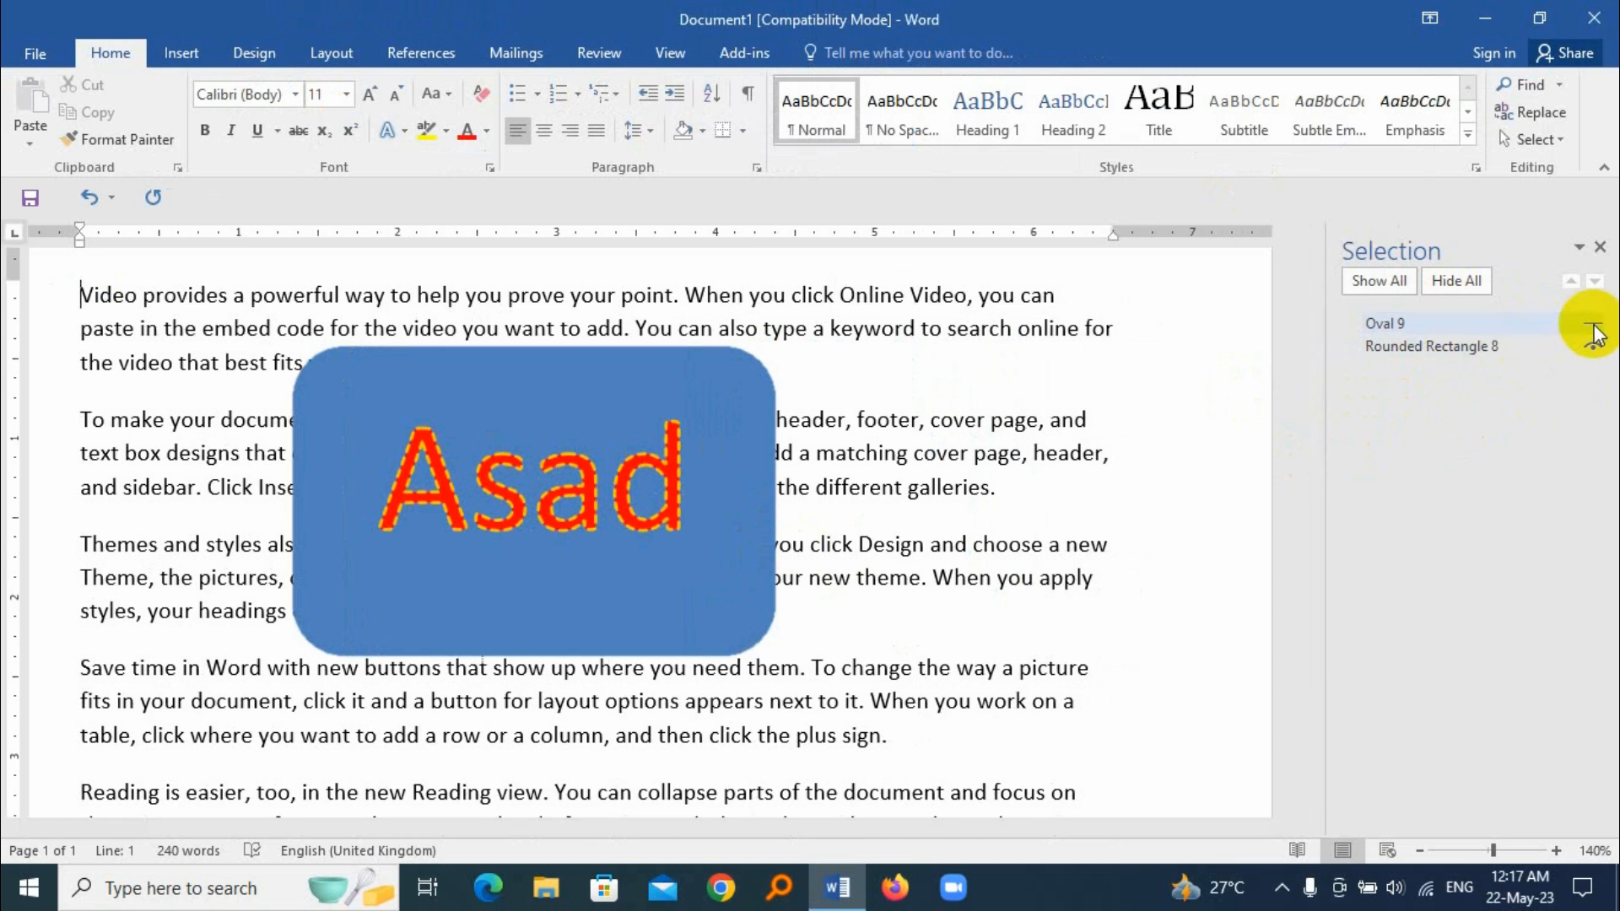
pyautogui.click(1593, 325)
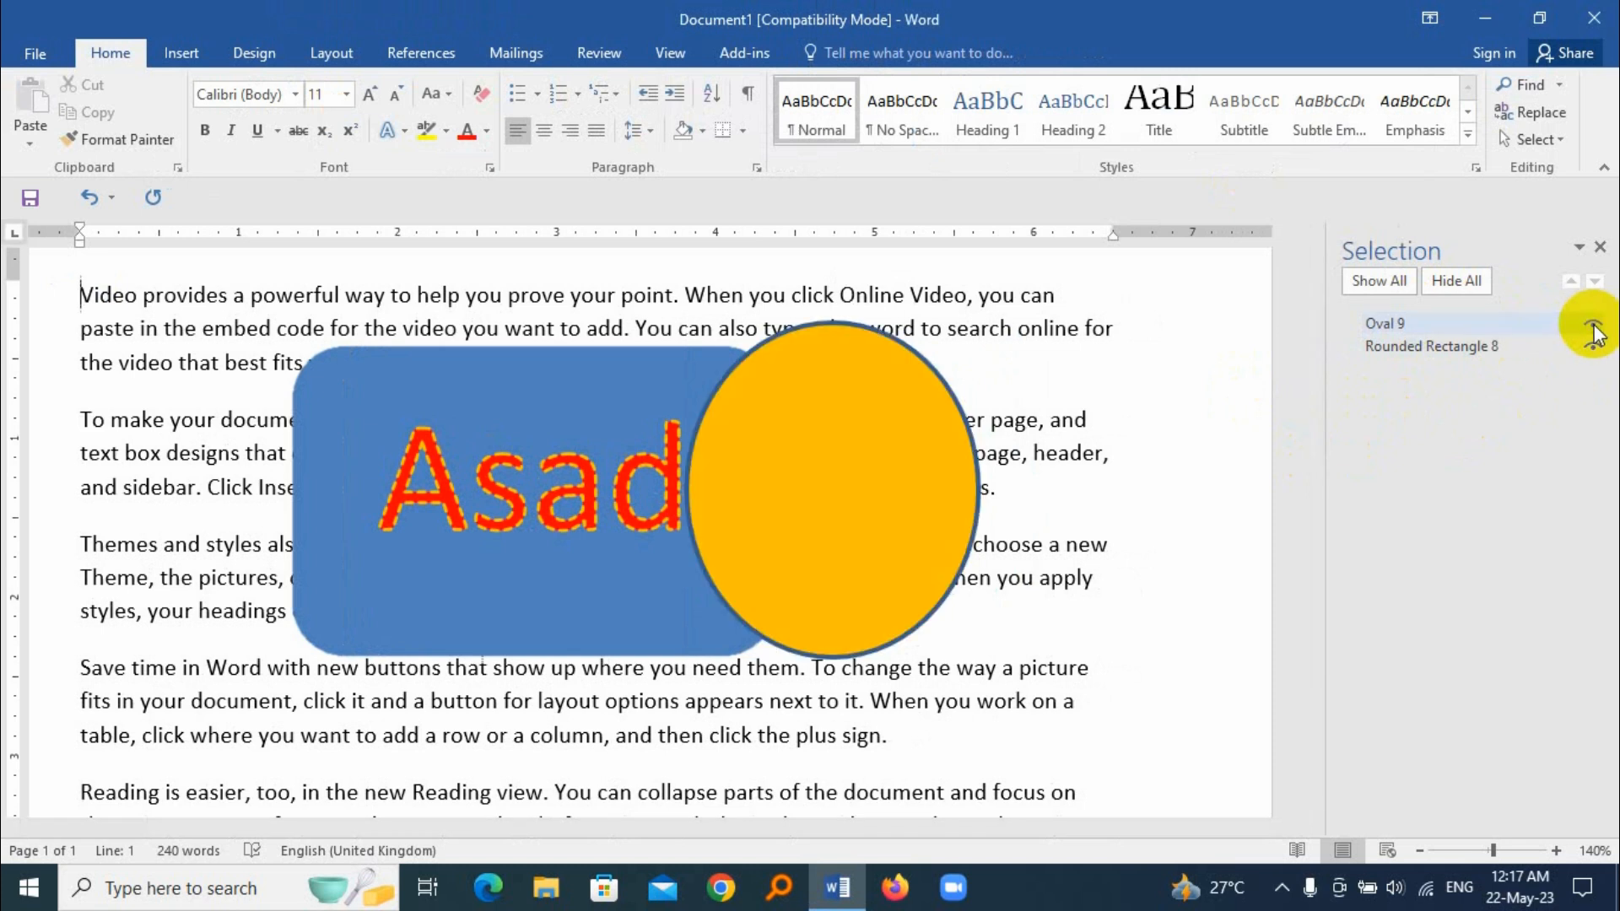
pyautogui.click(1476, 286)
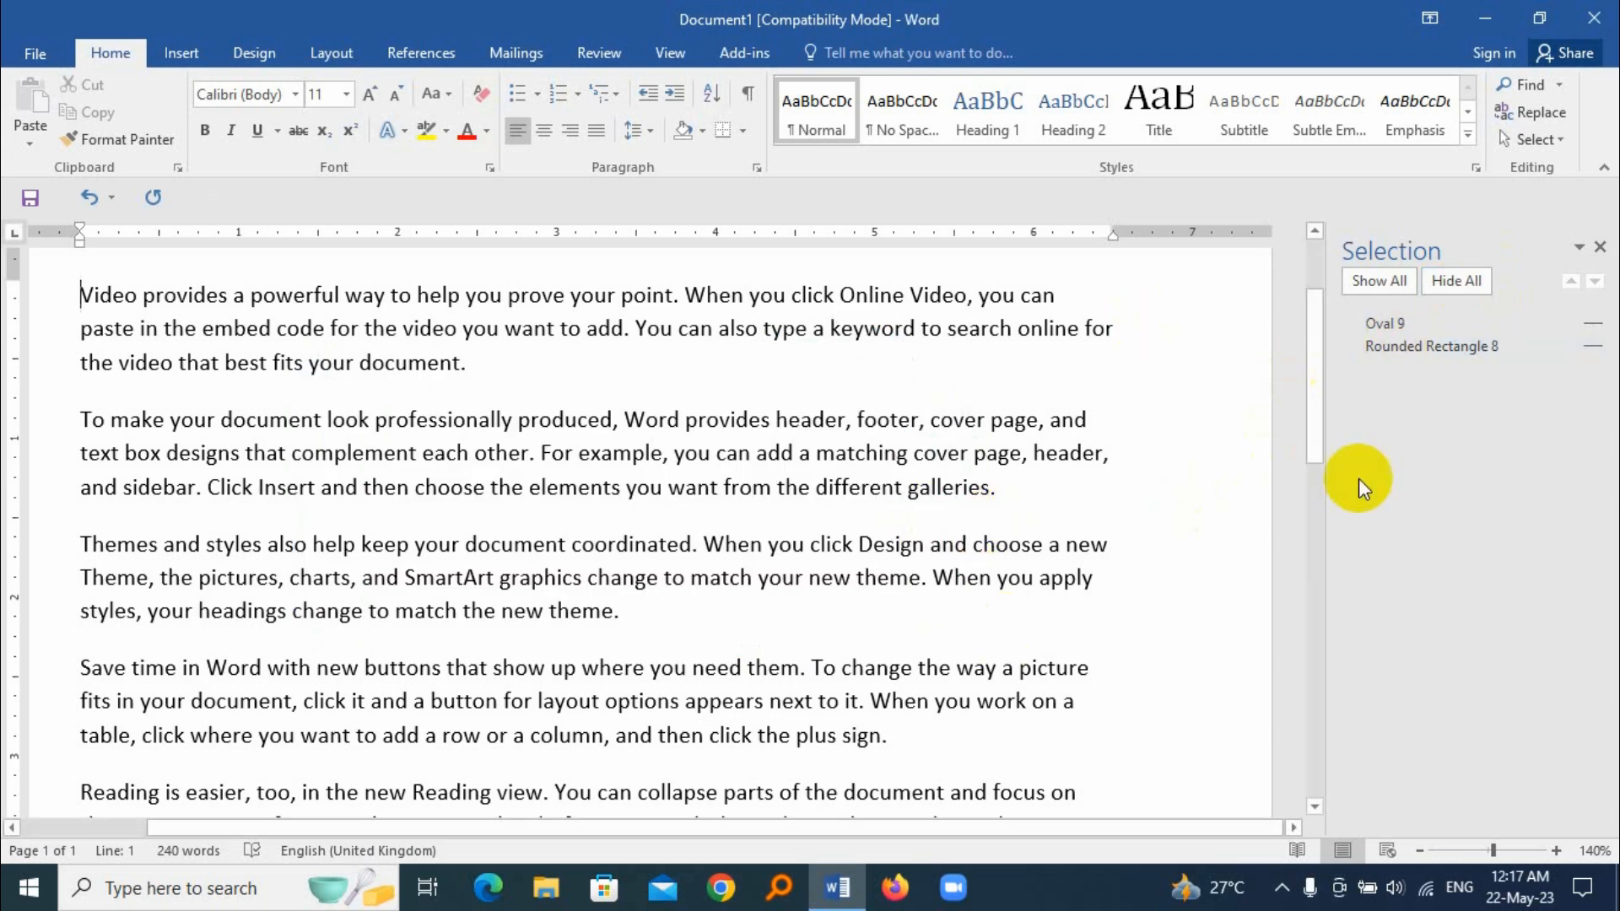
pyautogui.click(1396, 289)
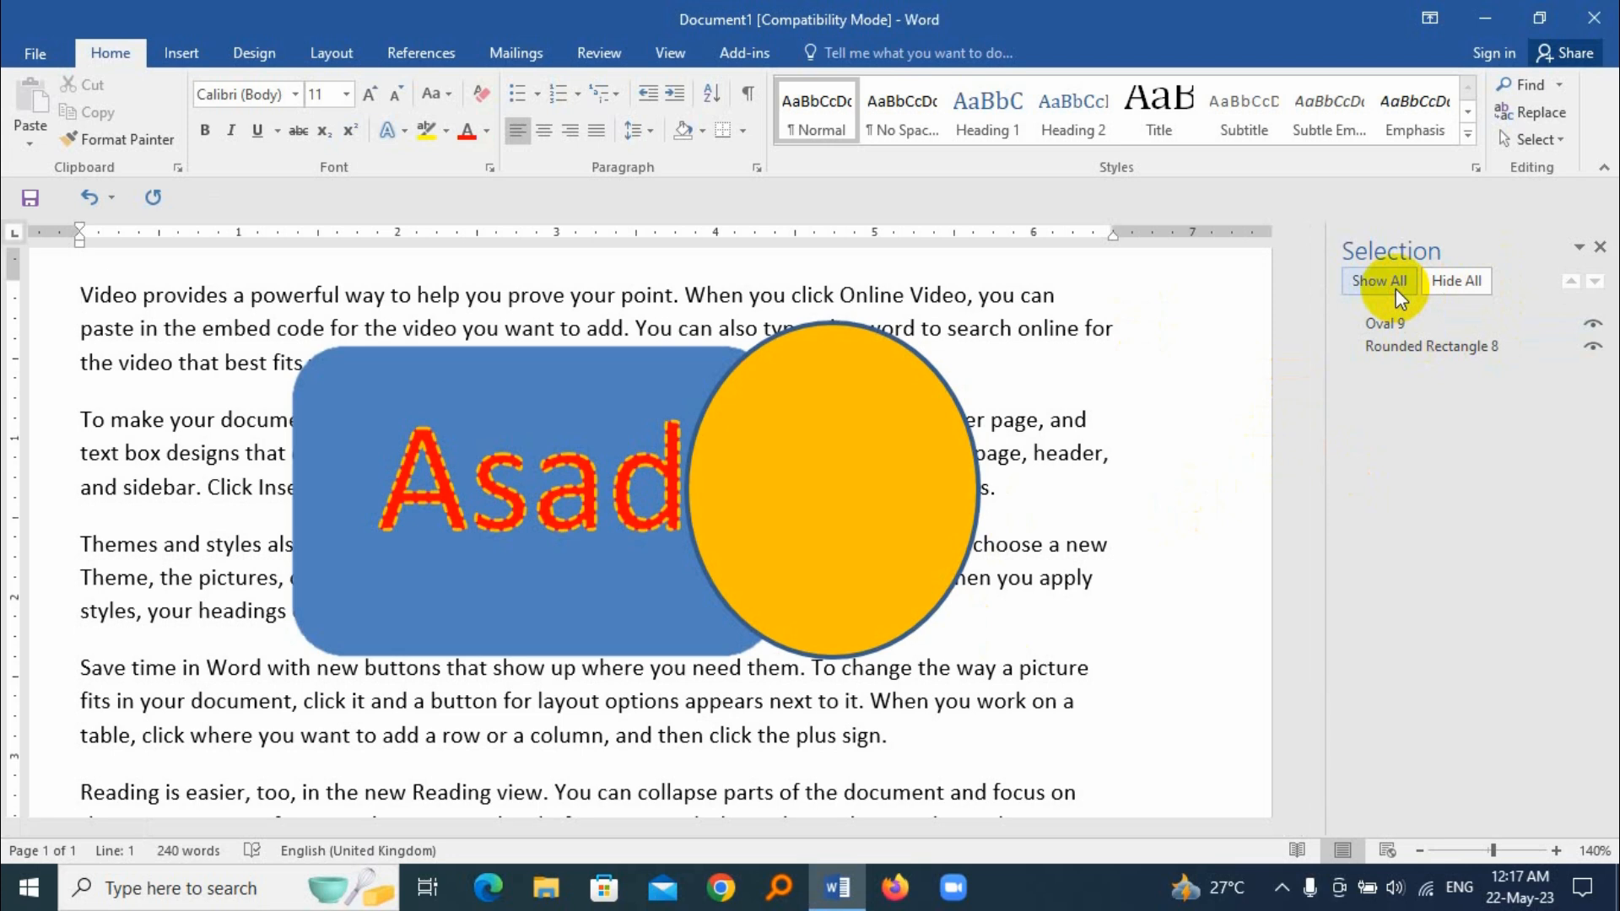
pyautogui.click(1601, 250)
# Step: Align the orange oval vertically to the middle of the page margins
pyautogui.click(1085, 442)
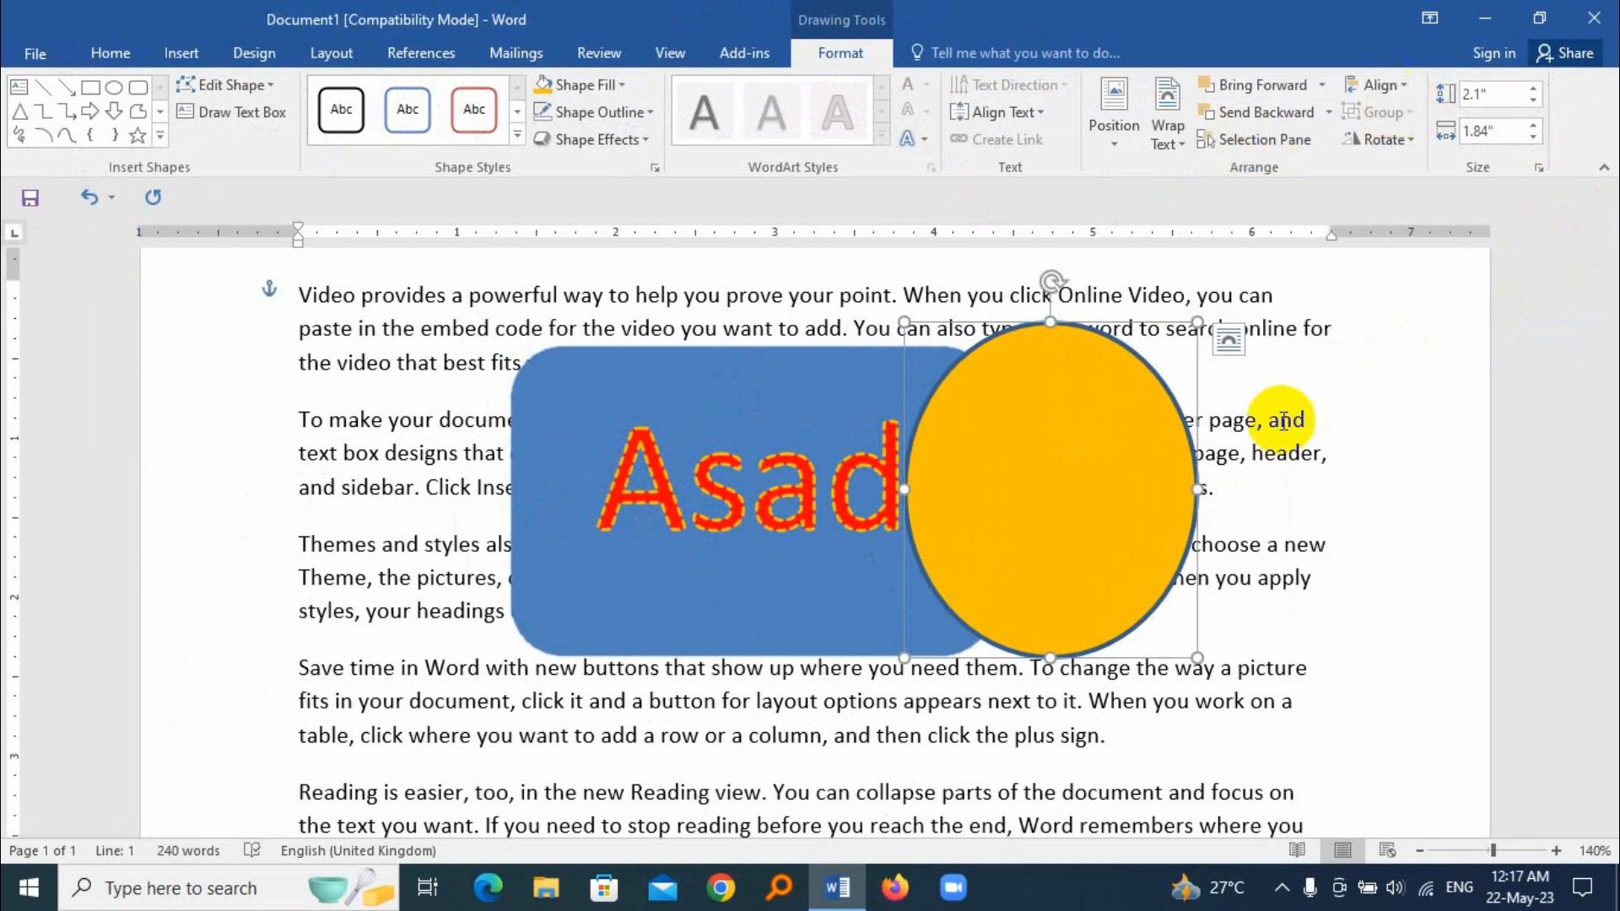
pyautogui.click(1379, 85)
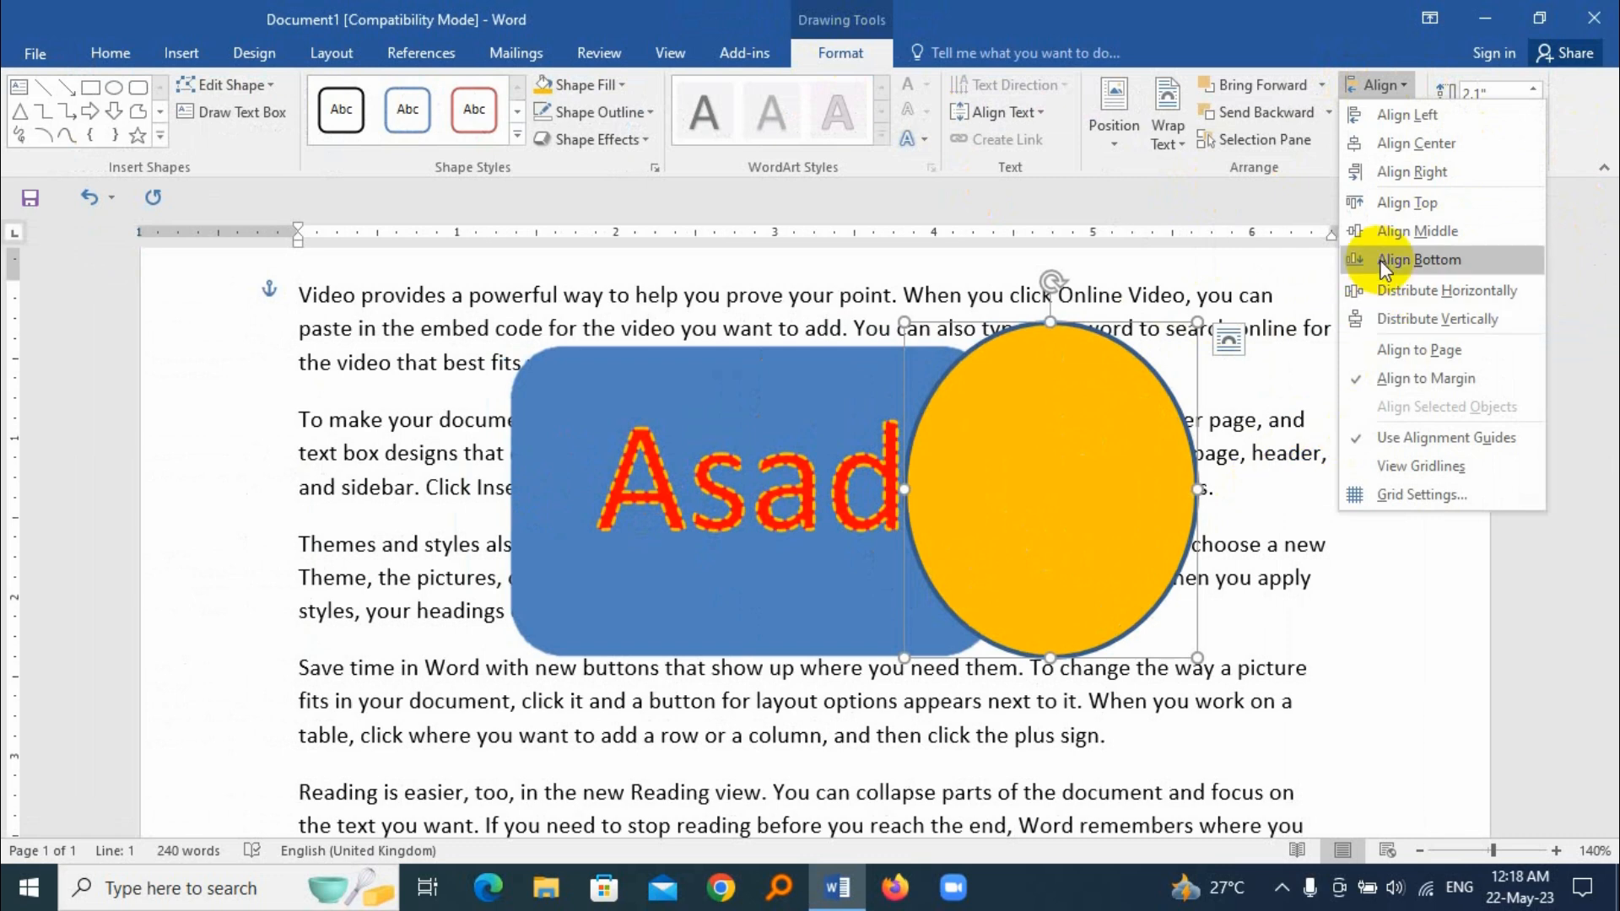
pyautogui.click(1426, 233)
pyautogui.scroll(-4, 1071, 549)
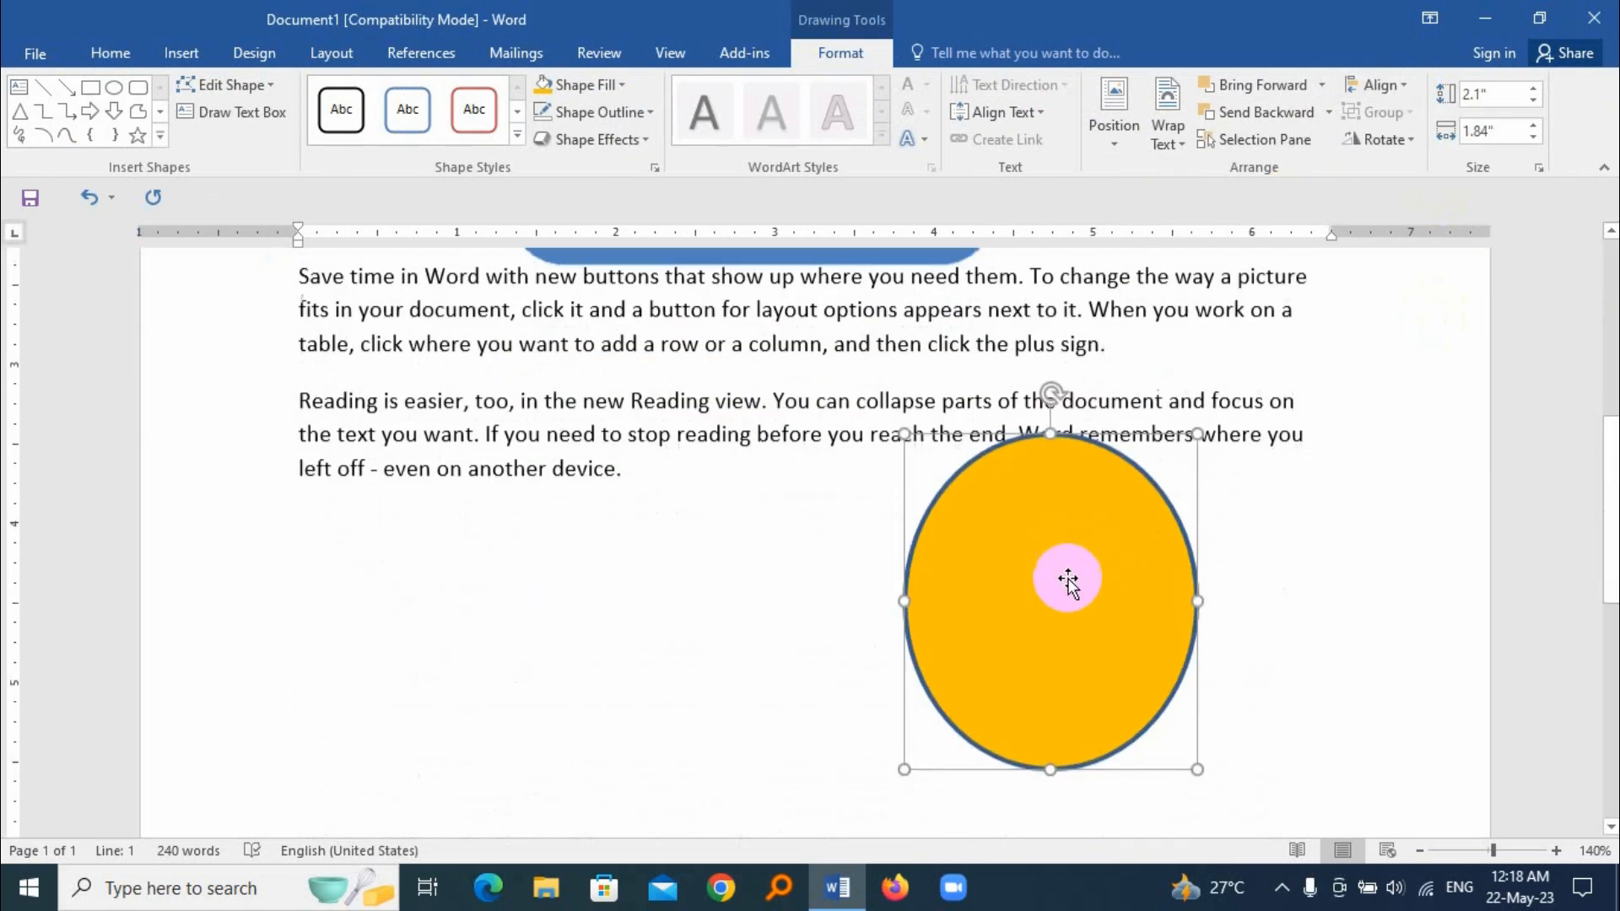
# Step: Move the orange oval back up so it overlaps the right edge of the rounded rectangle
pyautogui.scroll(2, 1054, 540)
pyautogui.moveTo(1078, 711); pyautogui.dragTo(1154, 240)
pyautogui.hotkey('ctrl', 'z')
pyautogui.scroll(5, 1171, 498)
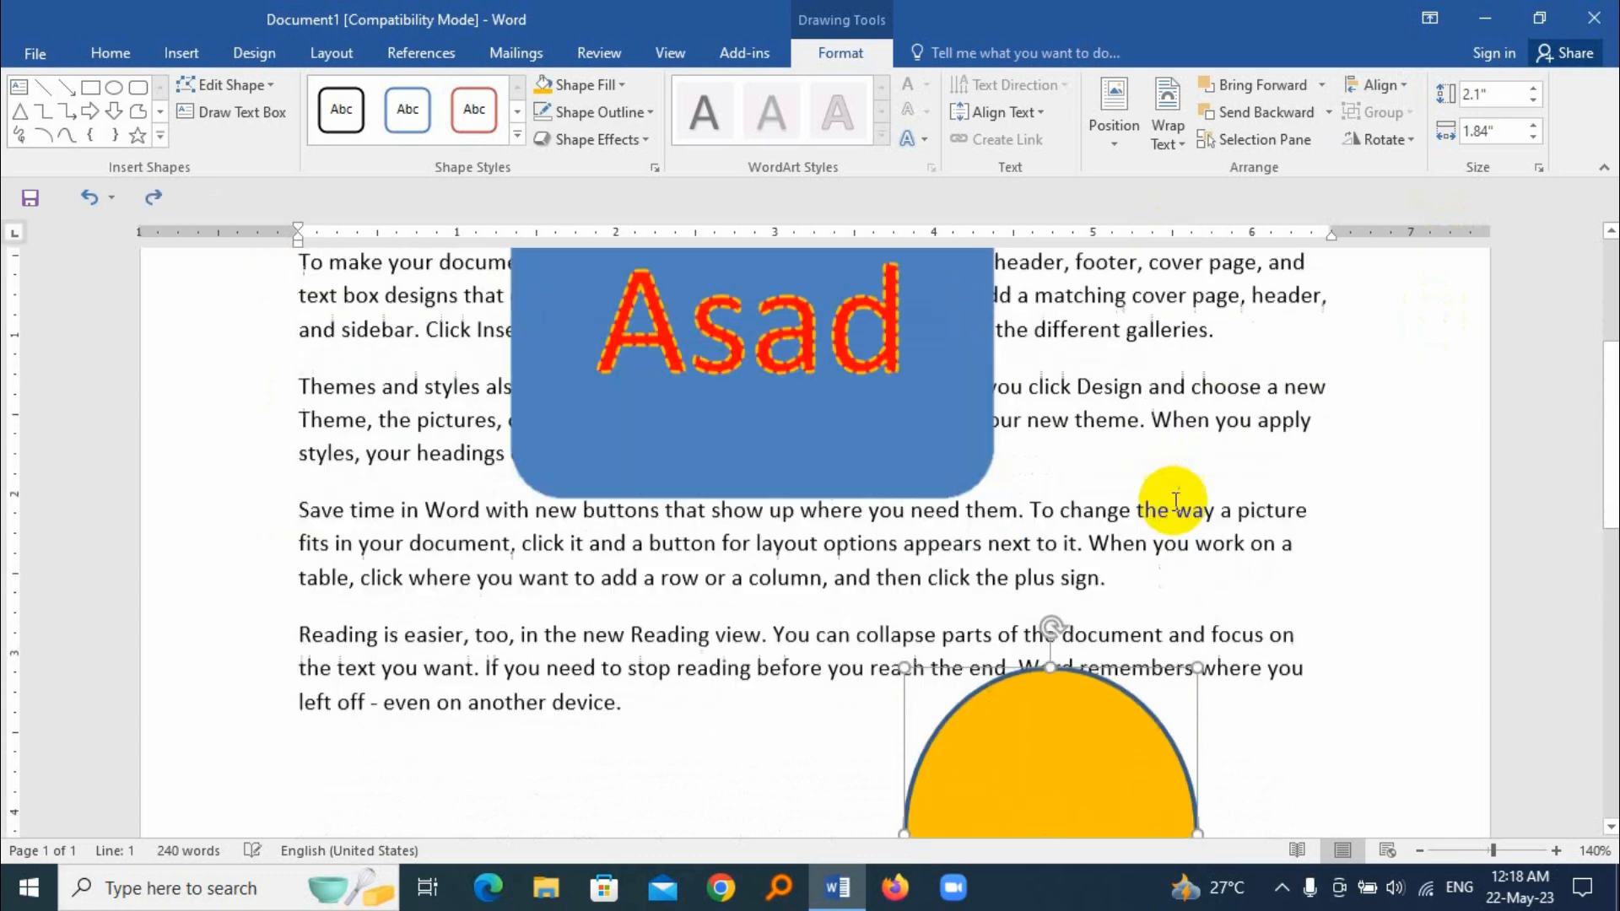
pyautogui.scroll(-3, 1100, 744)
pyautogui.moveTo(1109, 725); pyautogui.dragTo(1113, 355)
pyautogui.scroll(3, 1113, 392)
pyautogui.moveTo(1100, 627); pyautogui.dragTo(1101, 493)
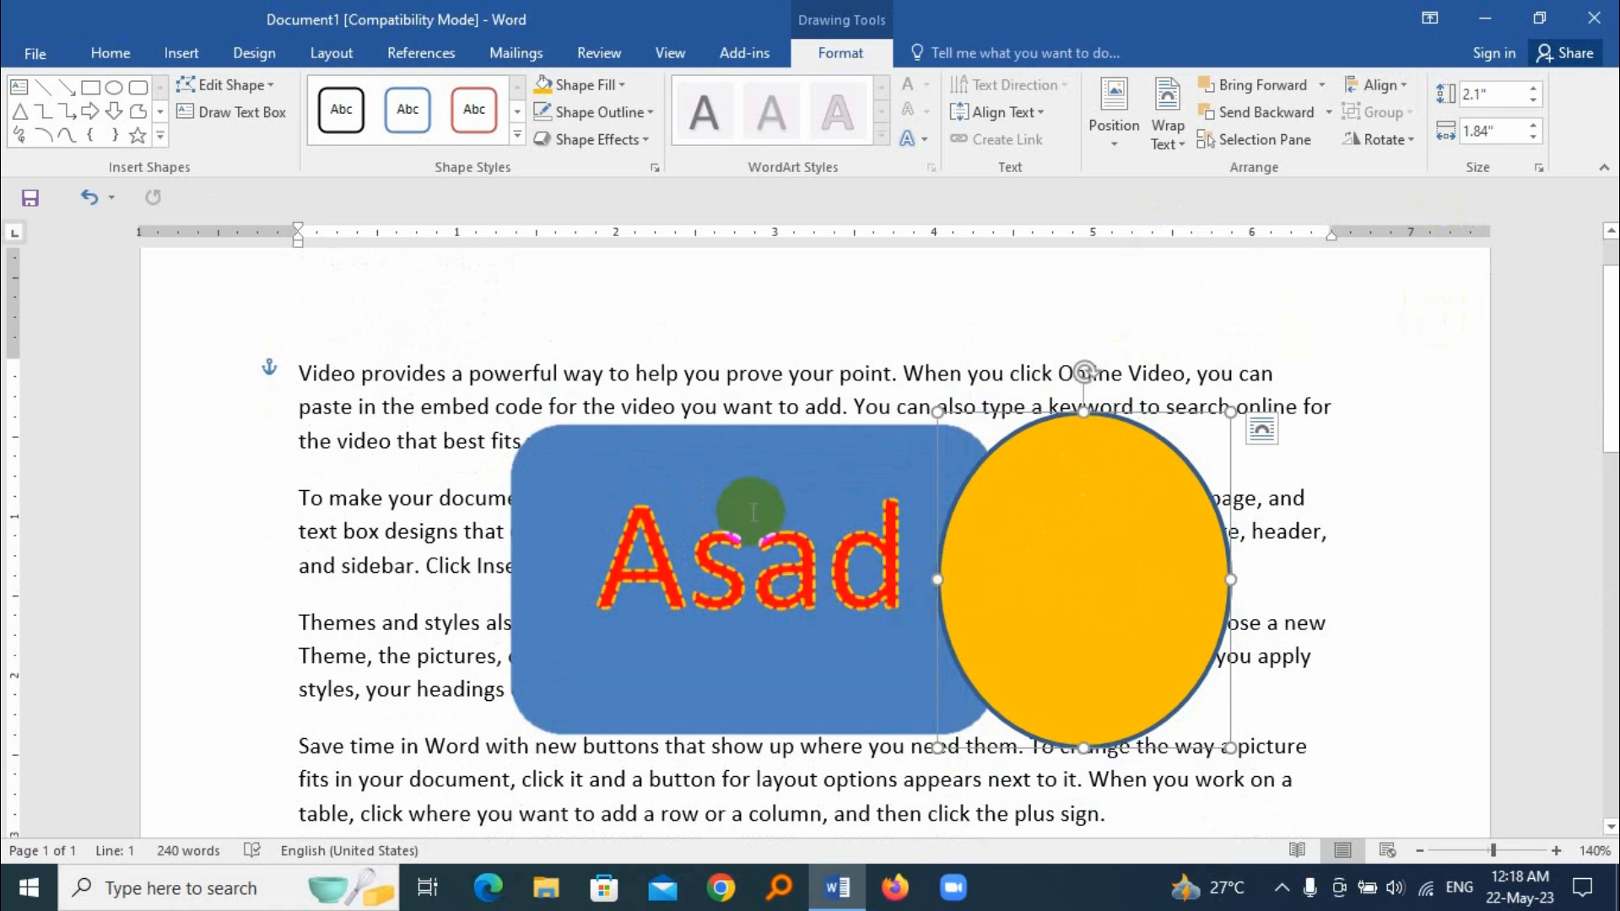
# Step: Select the oval and the rounded rectangle together and apply Align Middle to both
pyautogui.keyDown('shift'); pyautogui.click(778, 434); pyautogui.keyUp('shift')
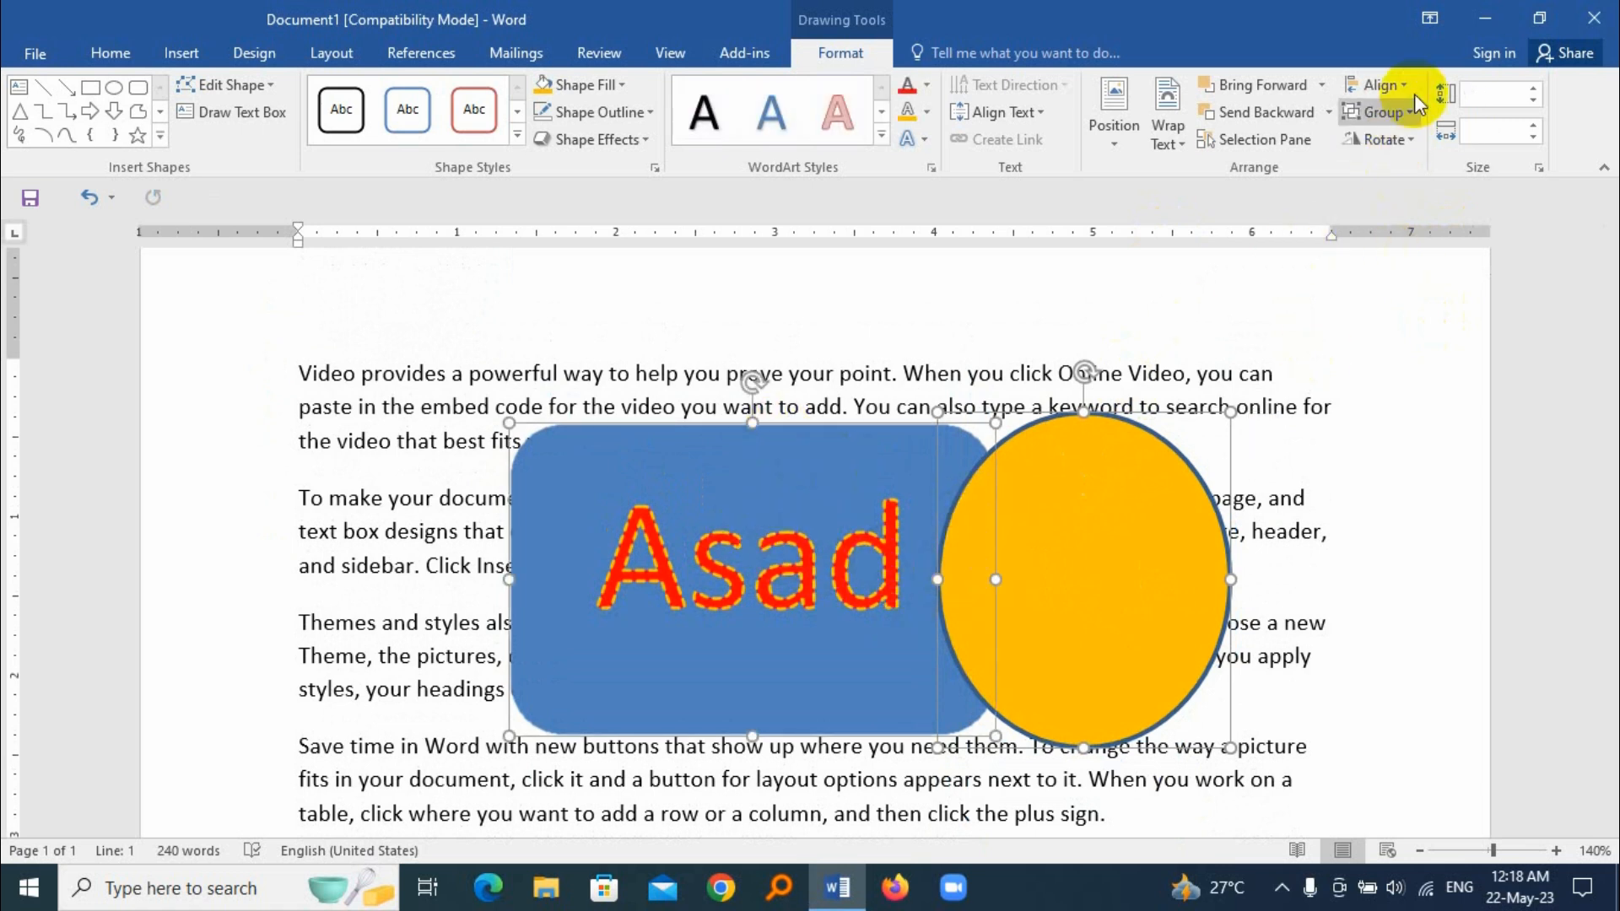
pyautogui.click(1384, 84)
pyautogui.click(1421, 238)
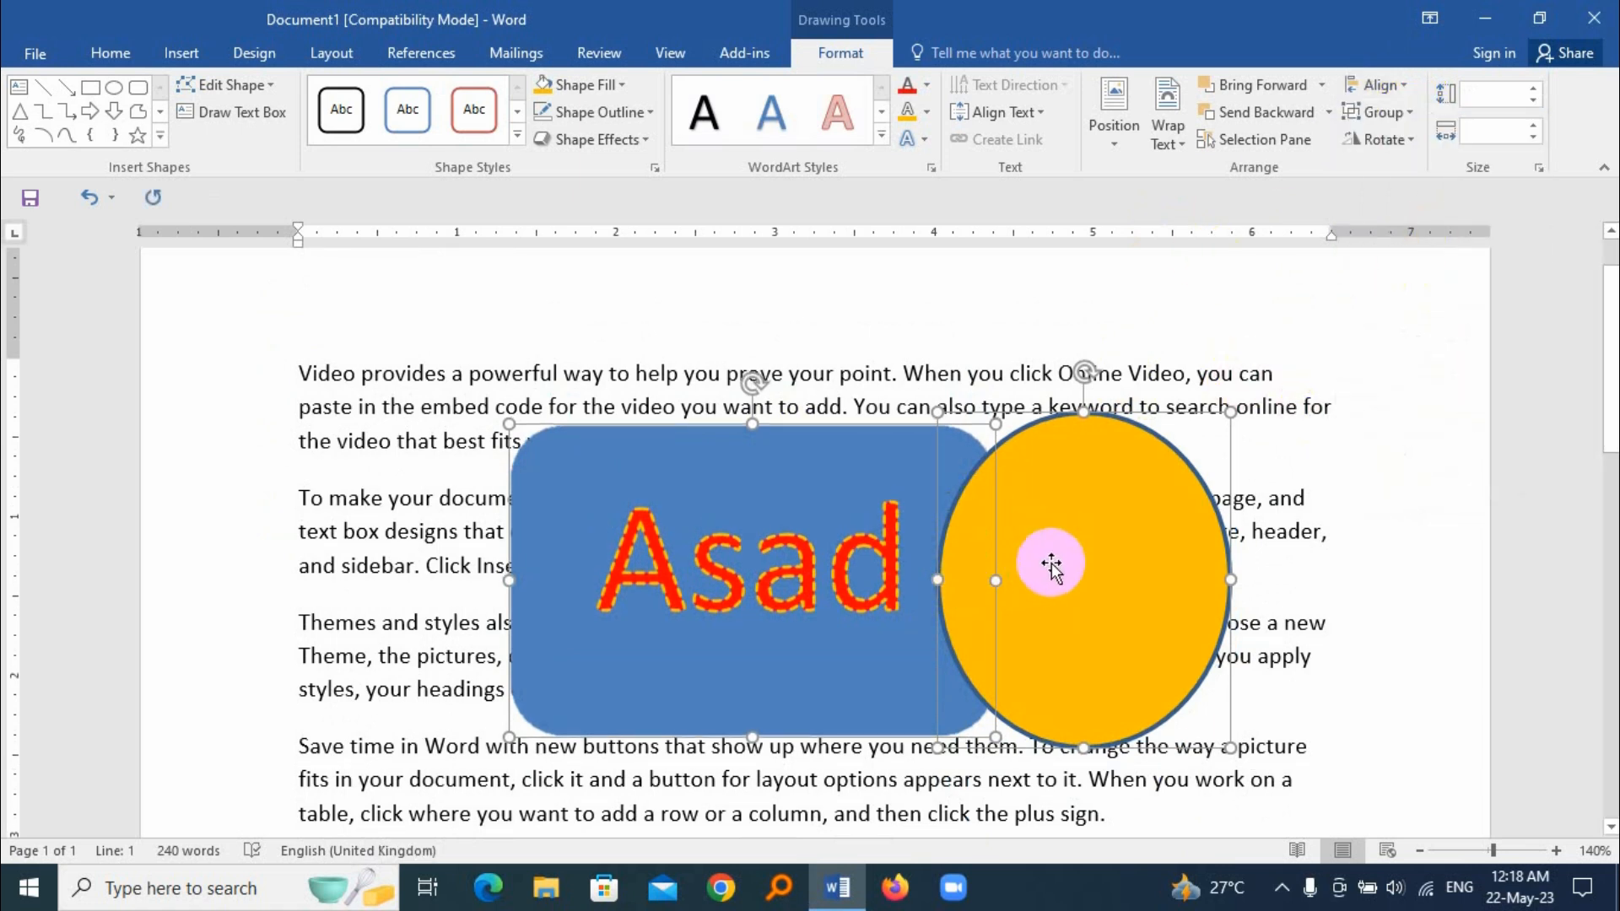
# Step: Align only the orange oval to the margins, trying Align Center before applying Align Left and Align Top
pyautogui.click(1234, 468)
pyautogui.click(1144, 463)
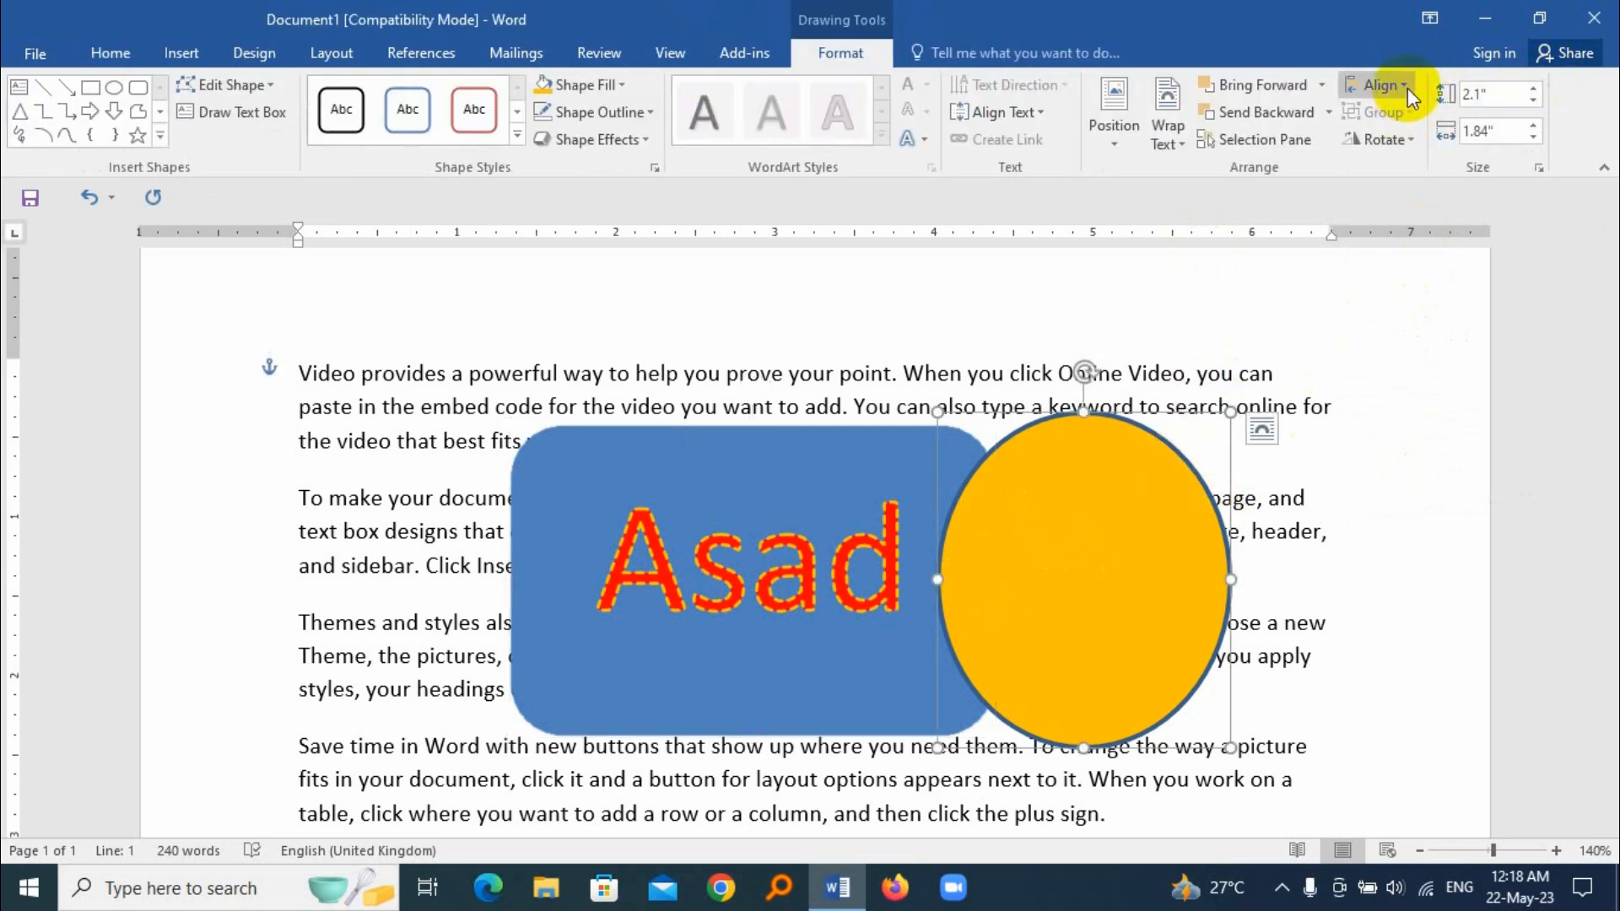
pyautogui.click(1397, 87)
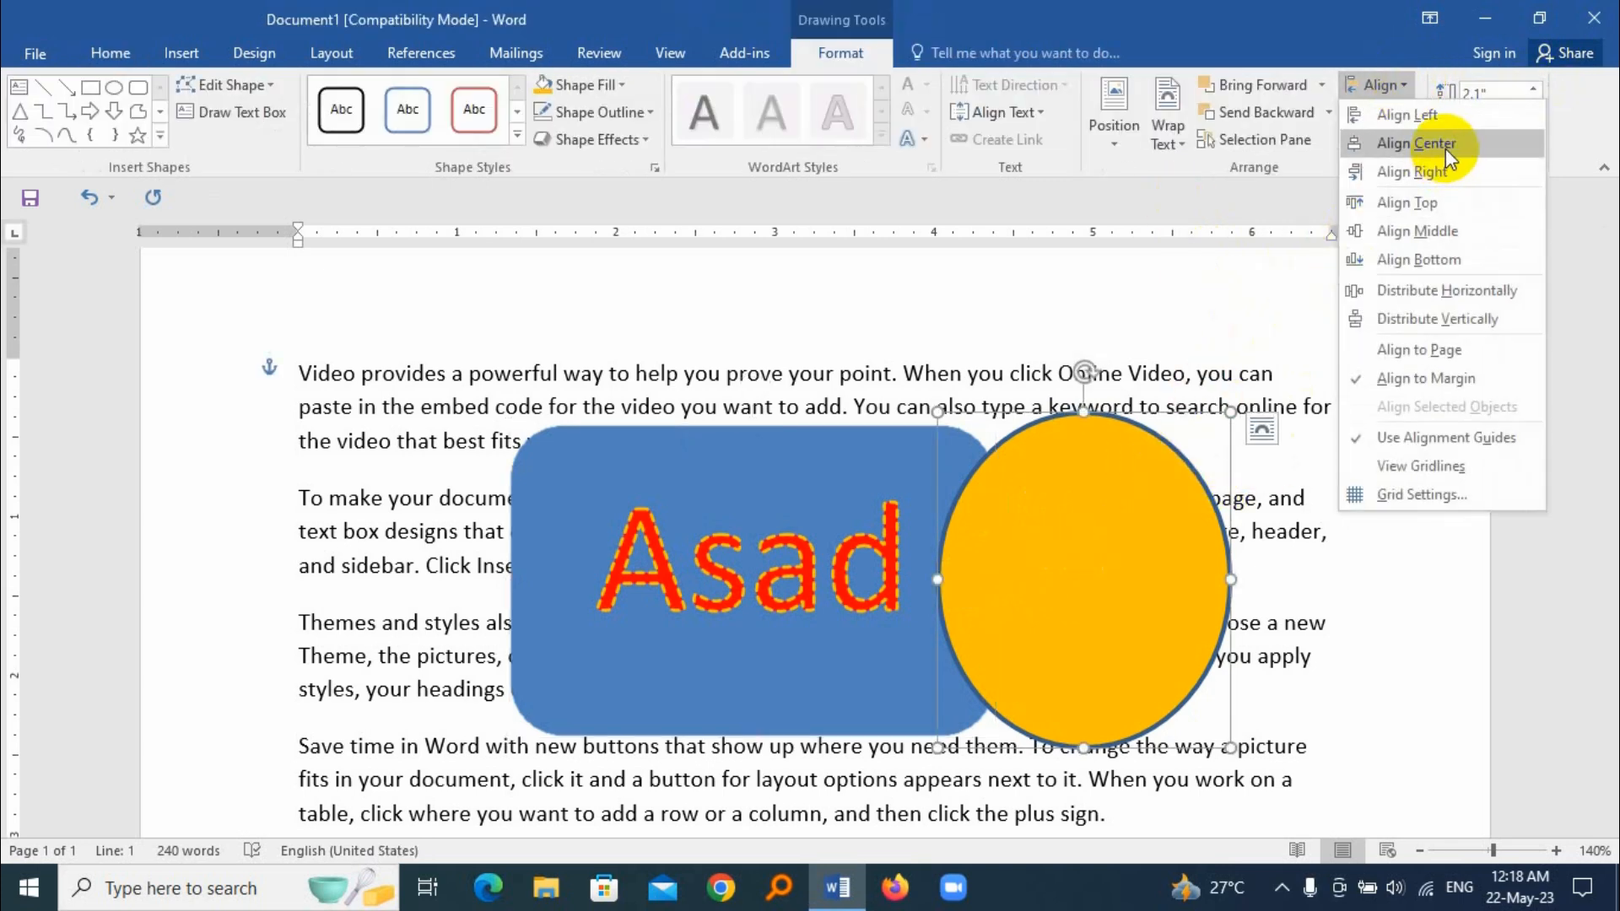
pyautogui.click(1445, 145)
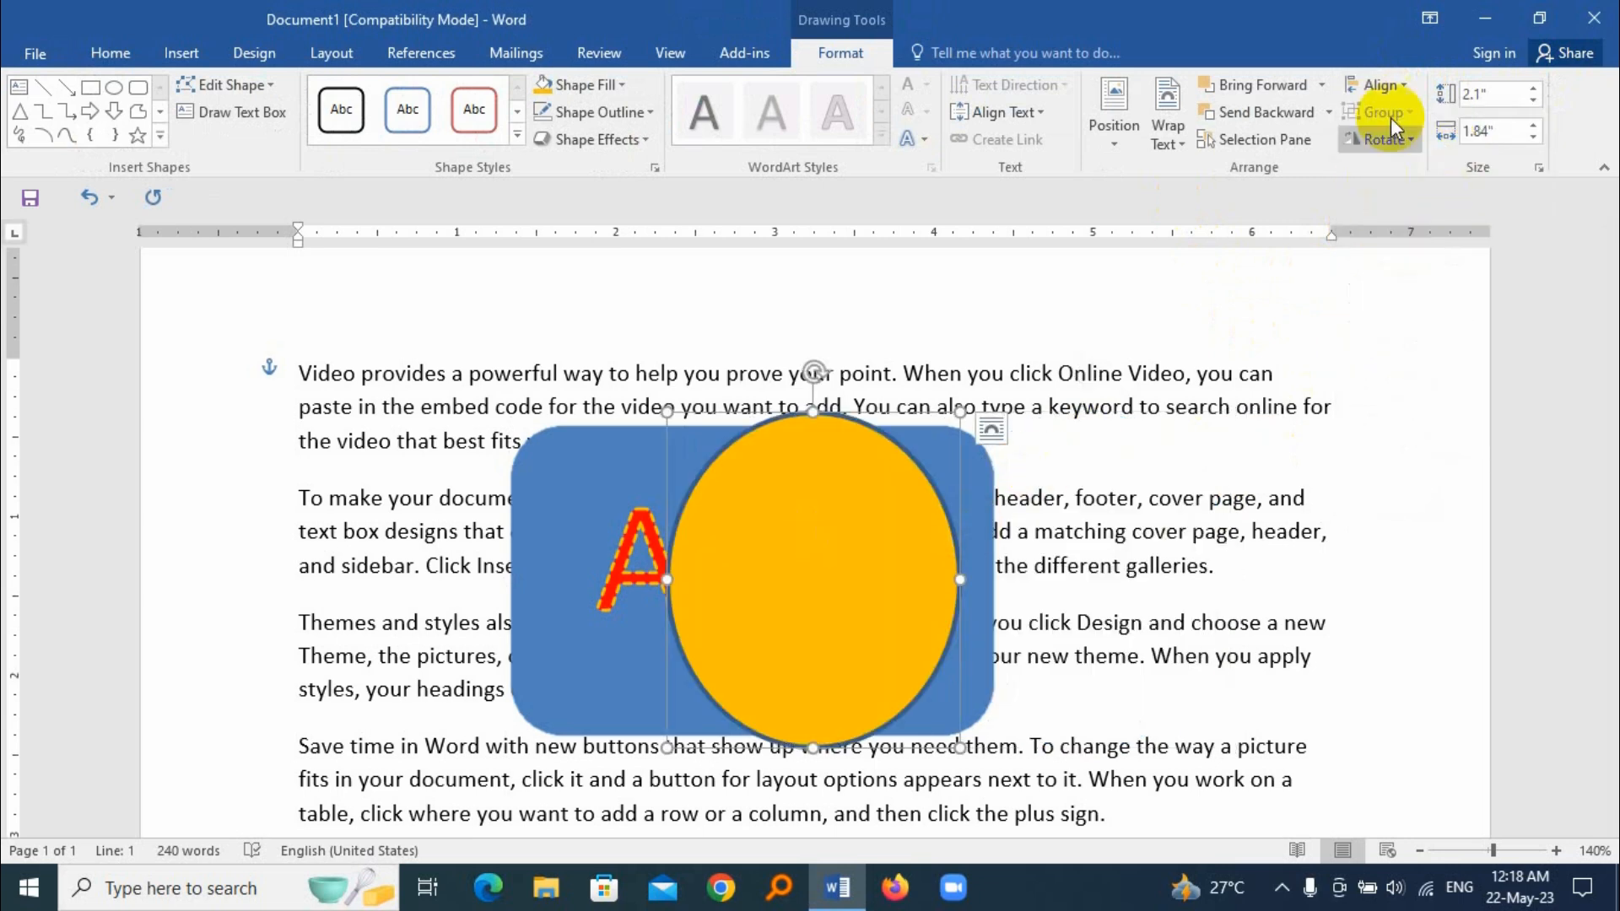
pyautogui.click(1377, 85)
pyautogui.click(1418, 113)
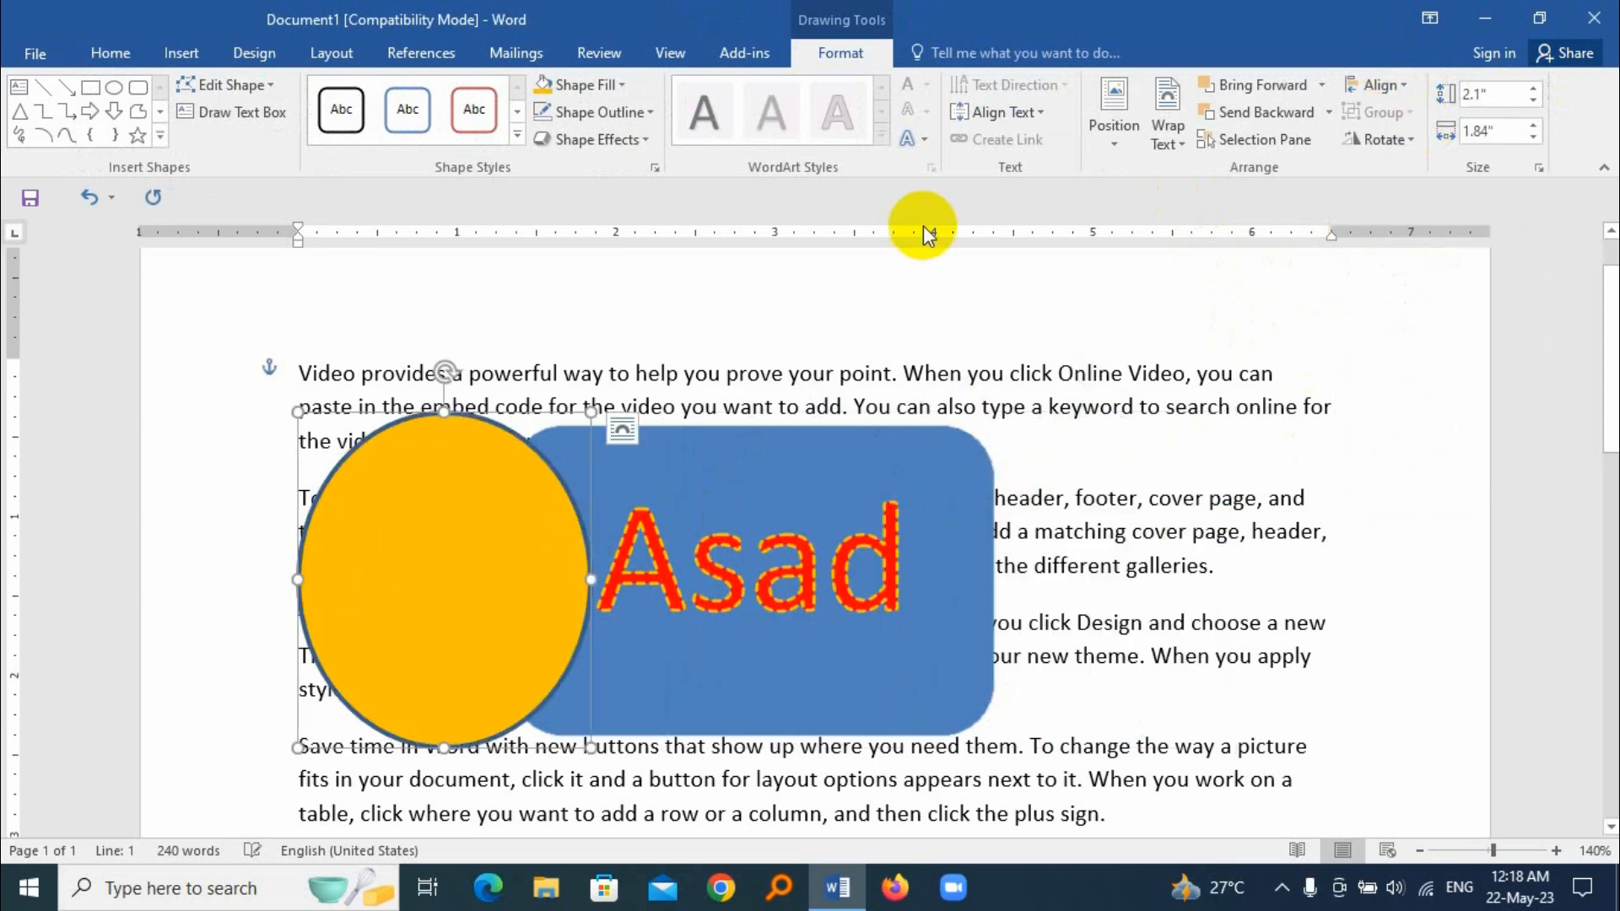
pyautogui.click(1384, 84)
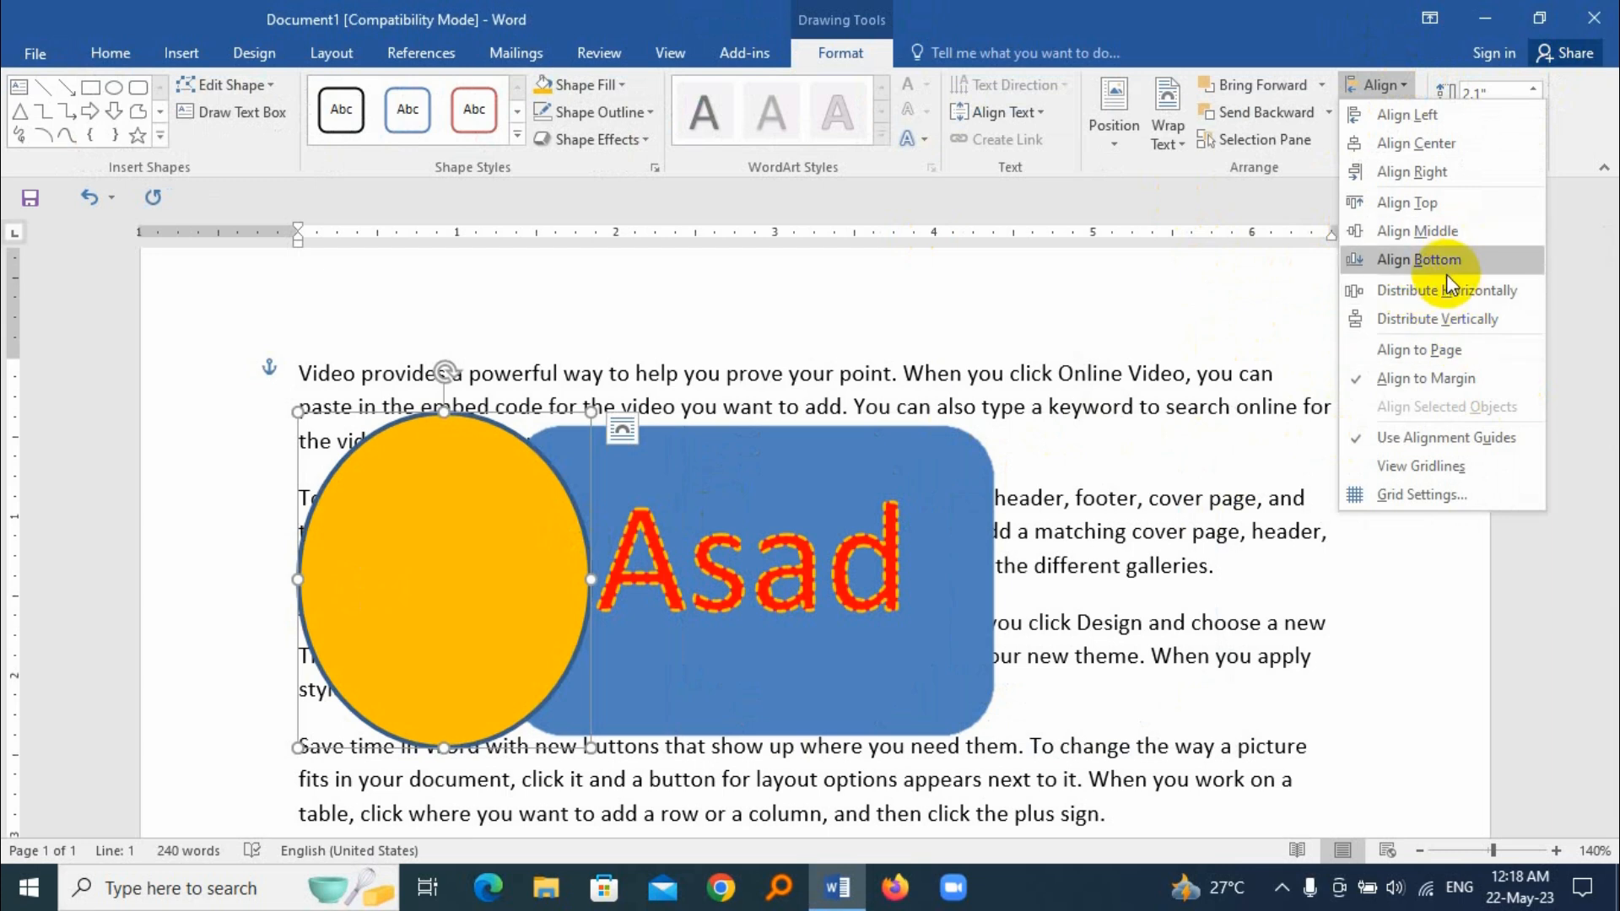
pyautogui.click(1431, 207)
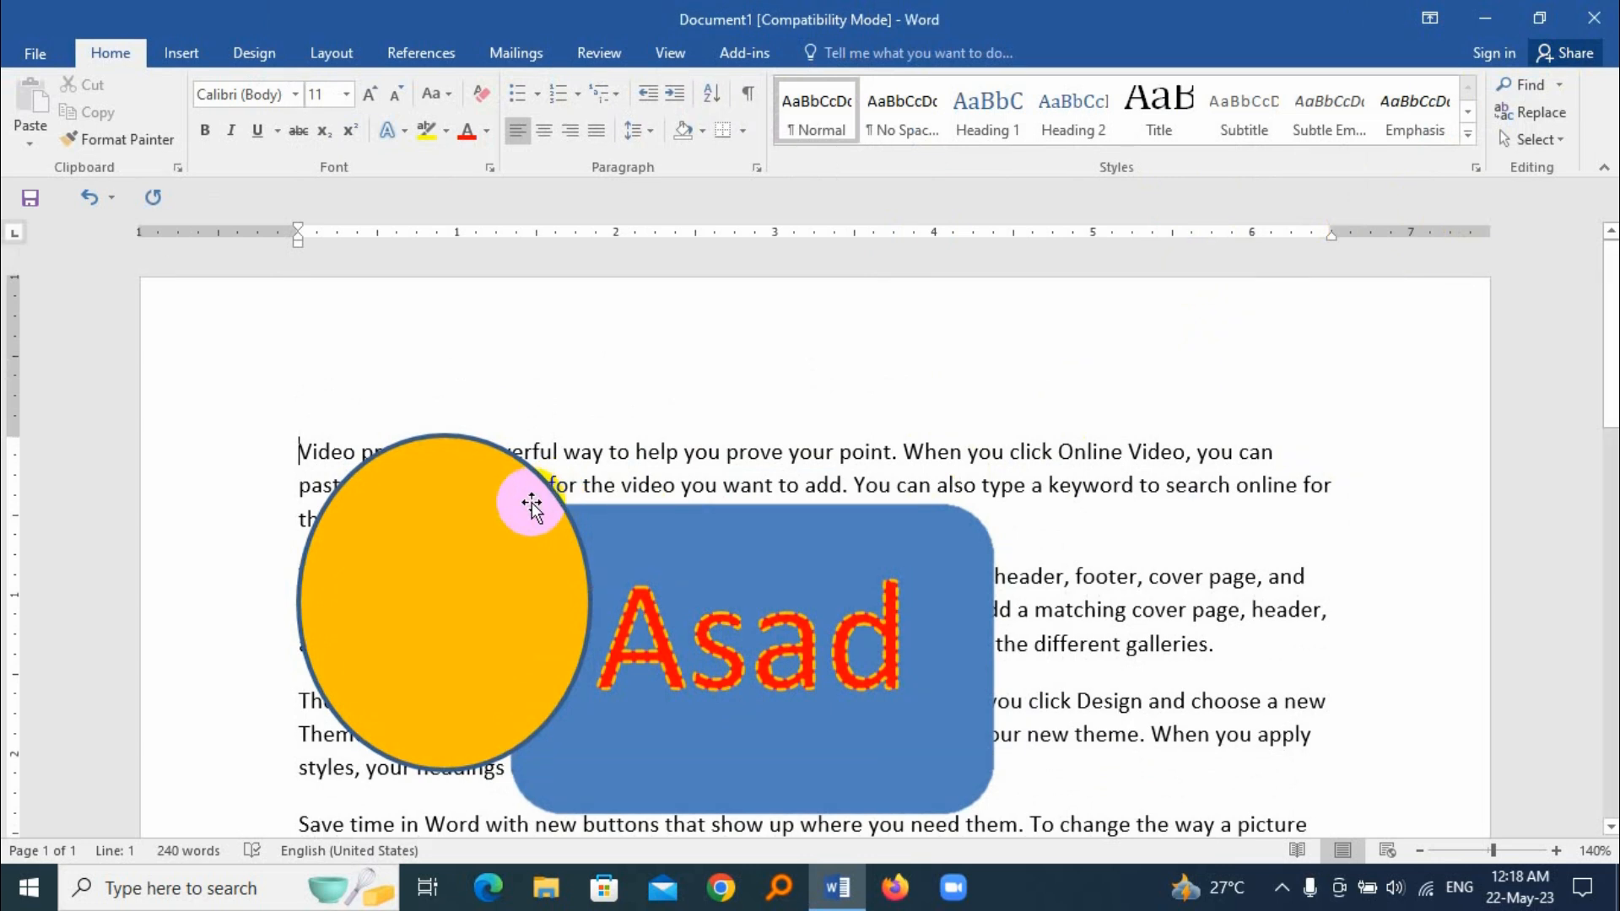
# Step: Preview the Rotate Left 90° option on the rounded rectangle without applying it
pyautogui.click(466, 521)
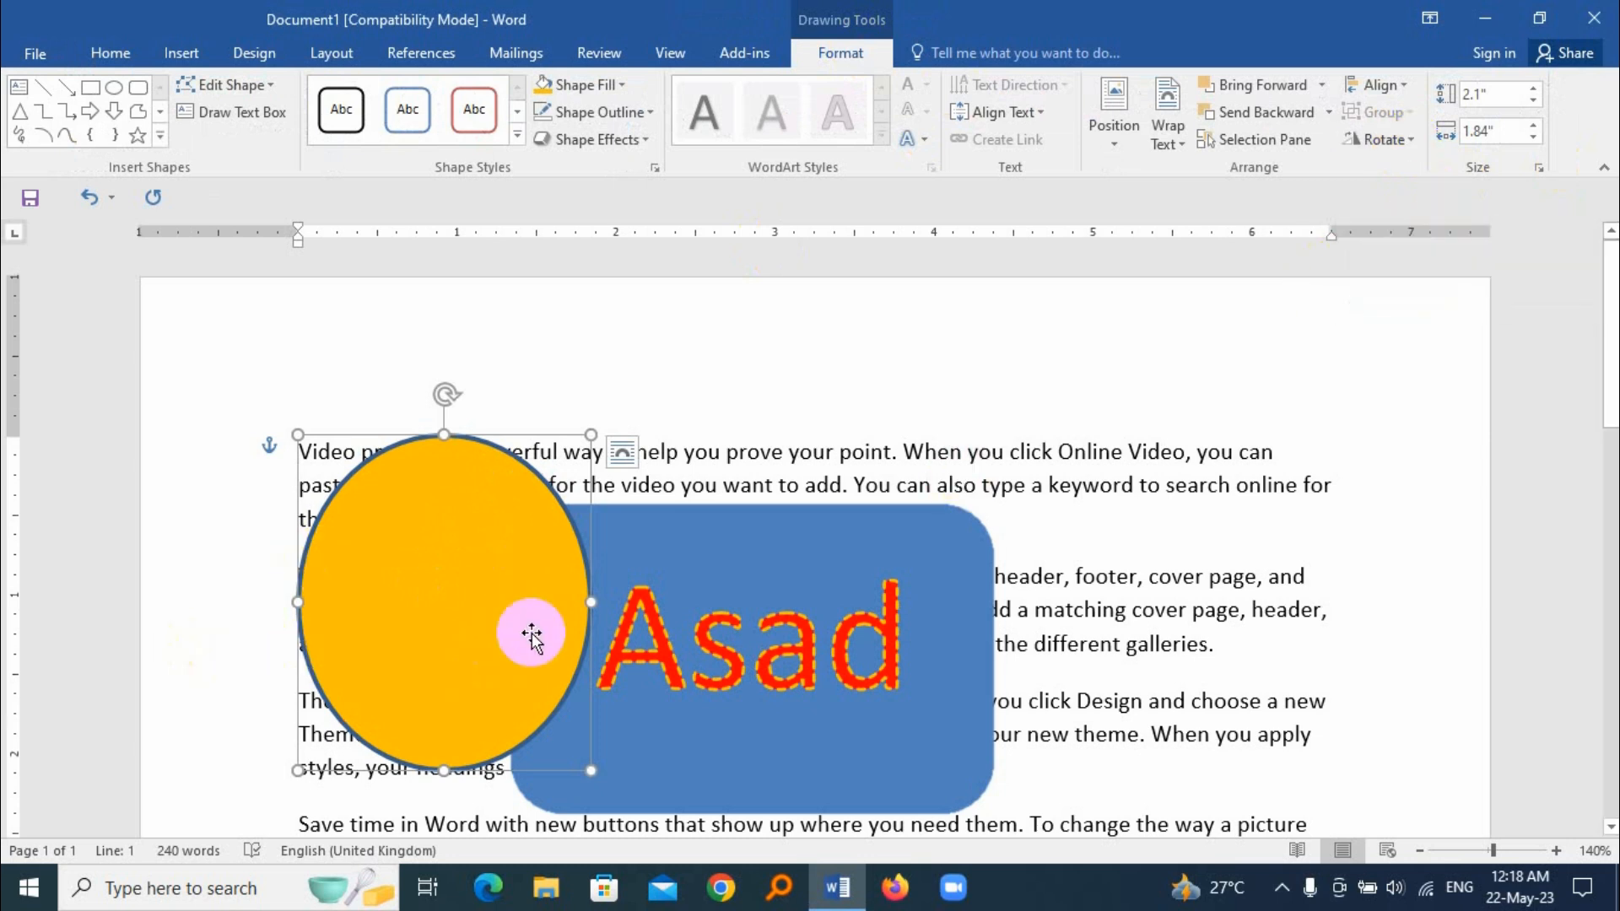
pyautogui.click(802, 530)
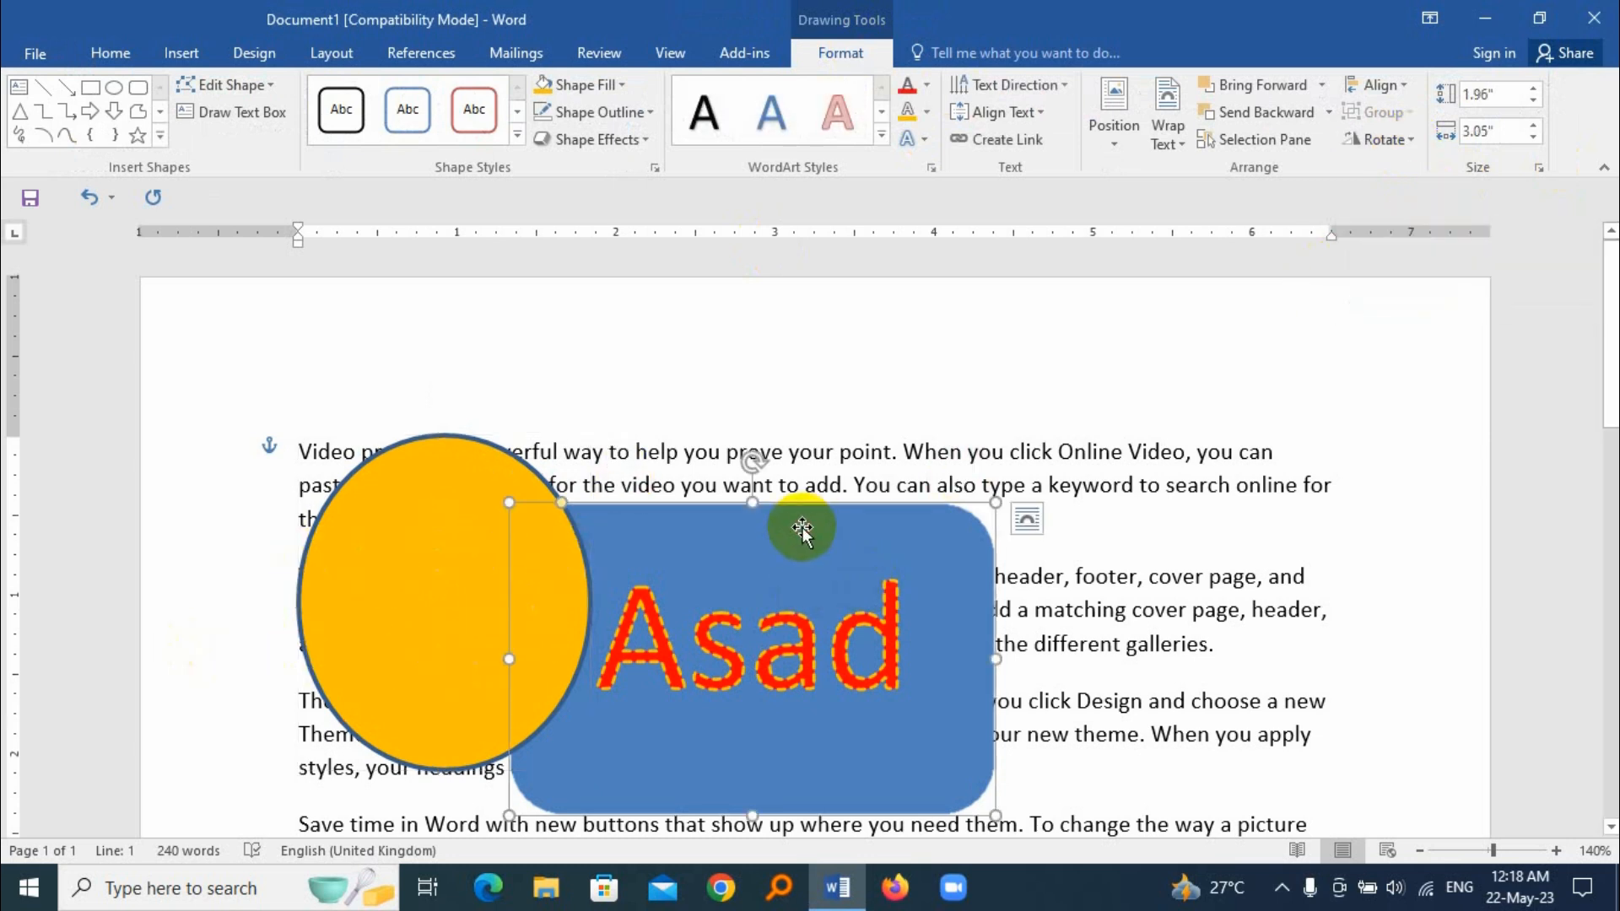
pyautogui.click(1409, 143)
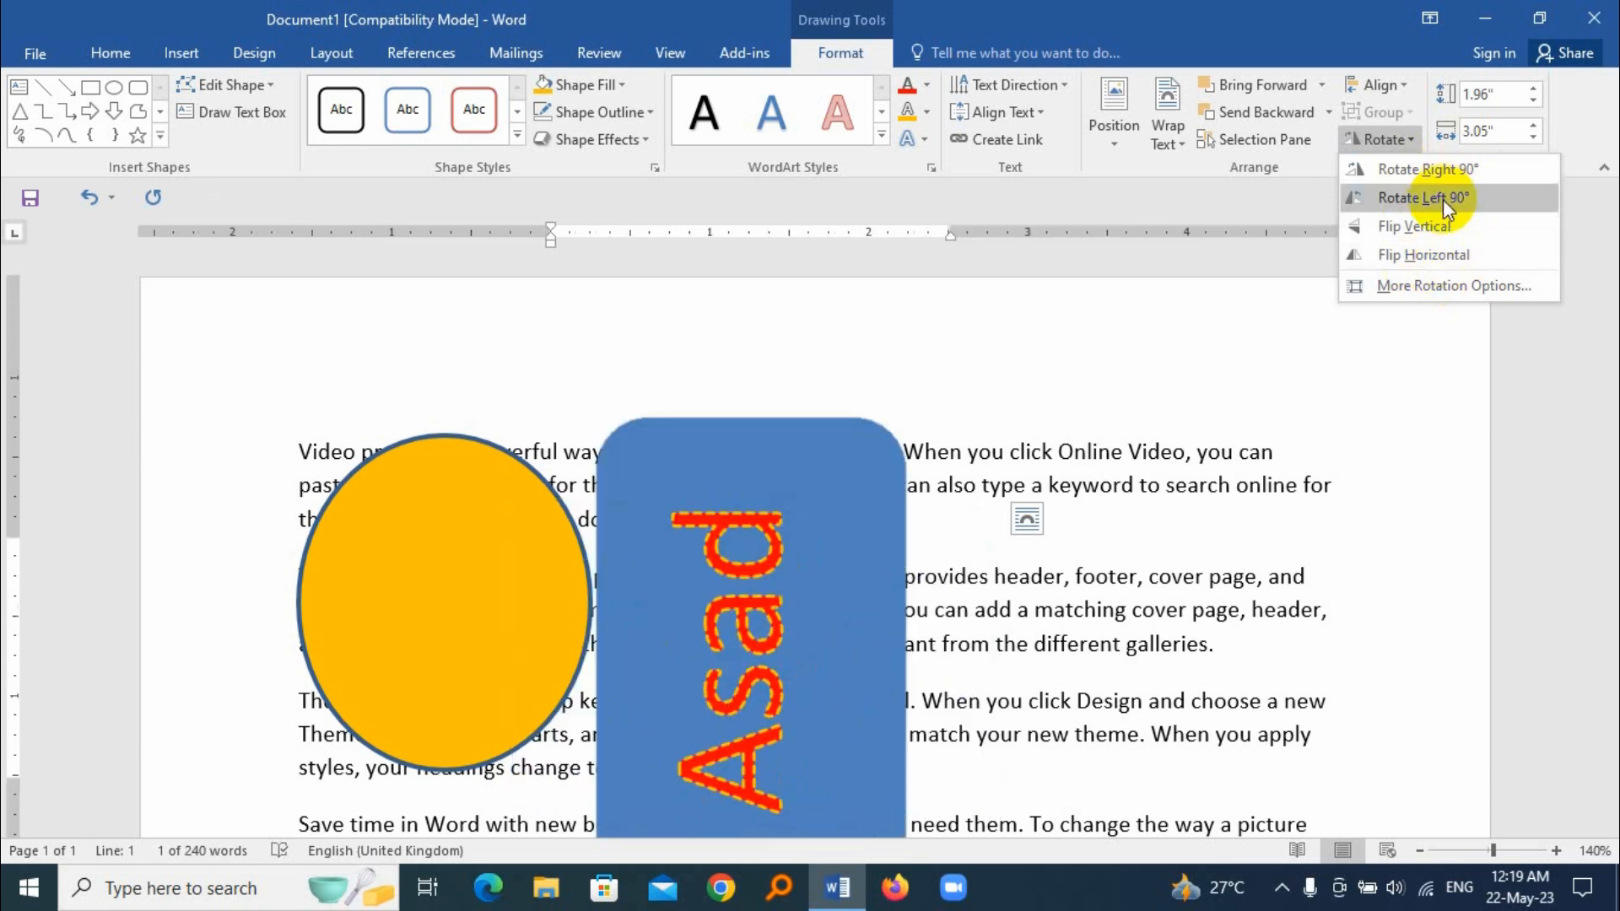
pyautogui.click(1096, 583)
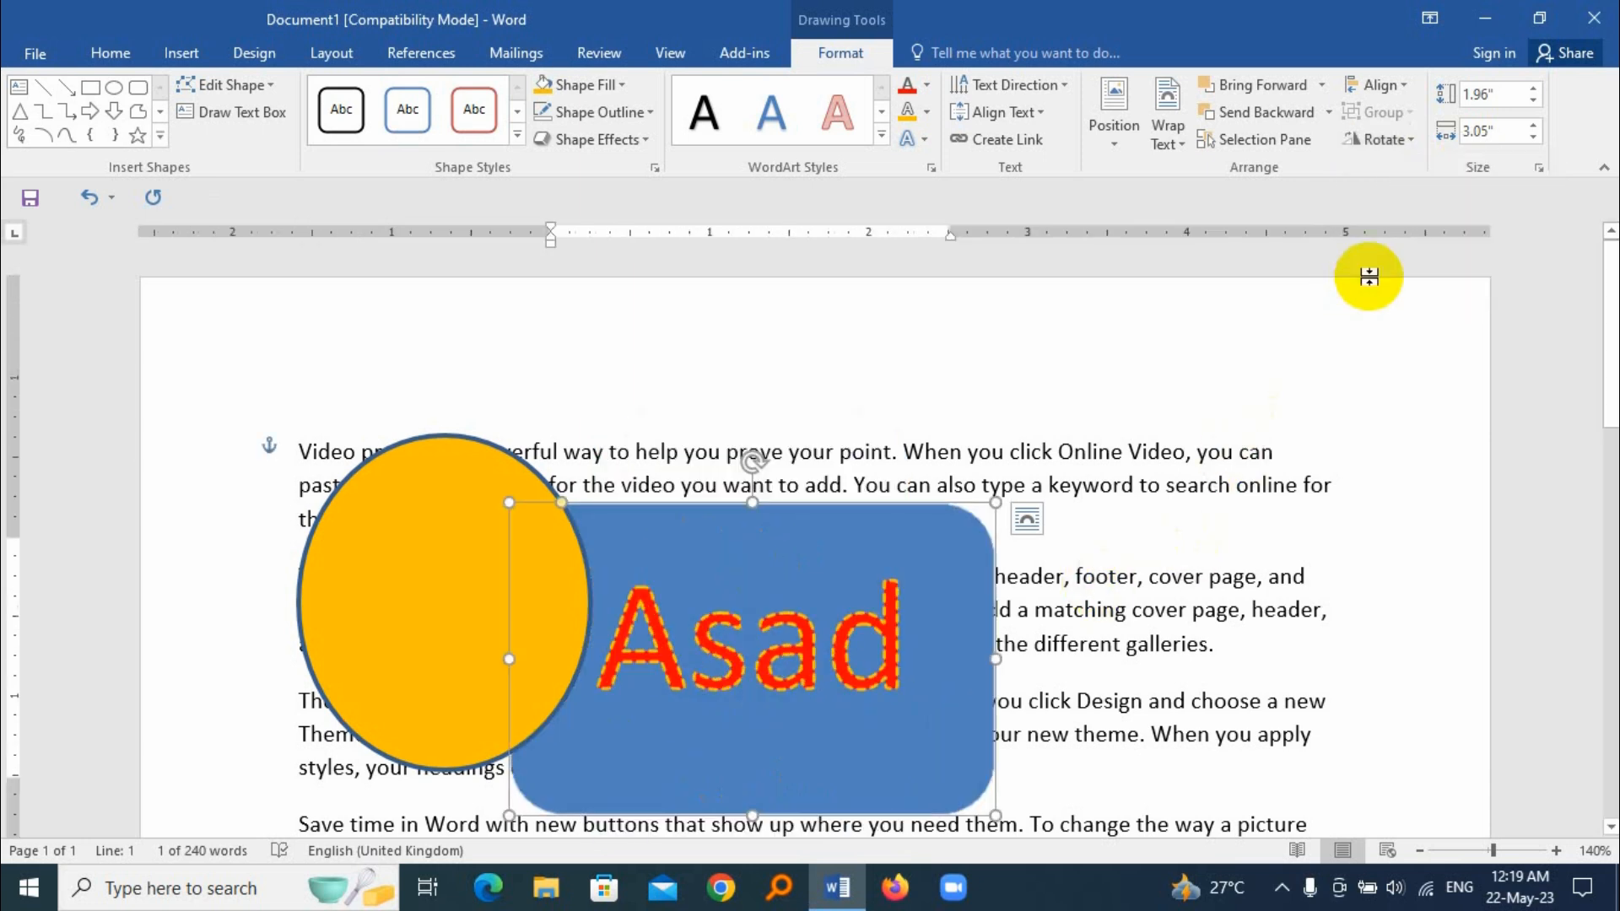
# Step: Set the rounded rectangle's height to 1.9" and width to 3.3", and enlarge it from its upper-right corner to about 2.12" by 3.6"
pyautogui.click(1537, 88)
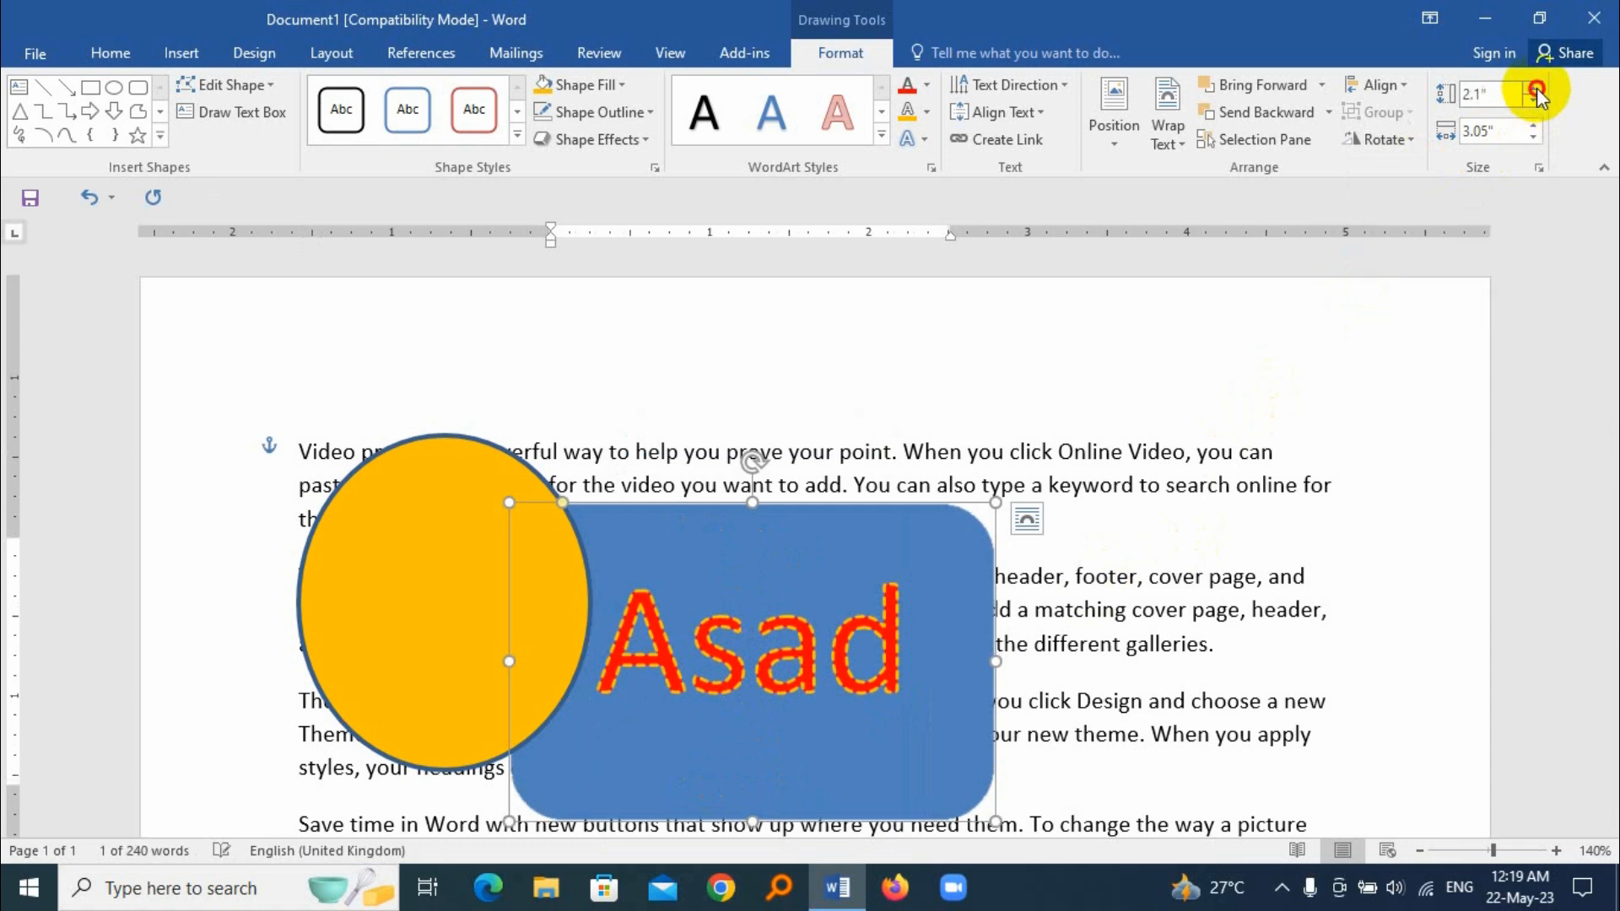
pyautogui.click(1533, 99)
pyautogui.click(1534, 99)
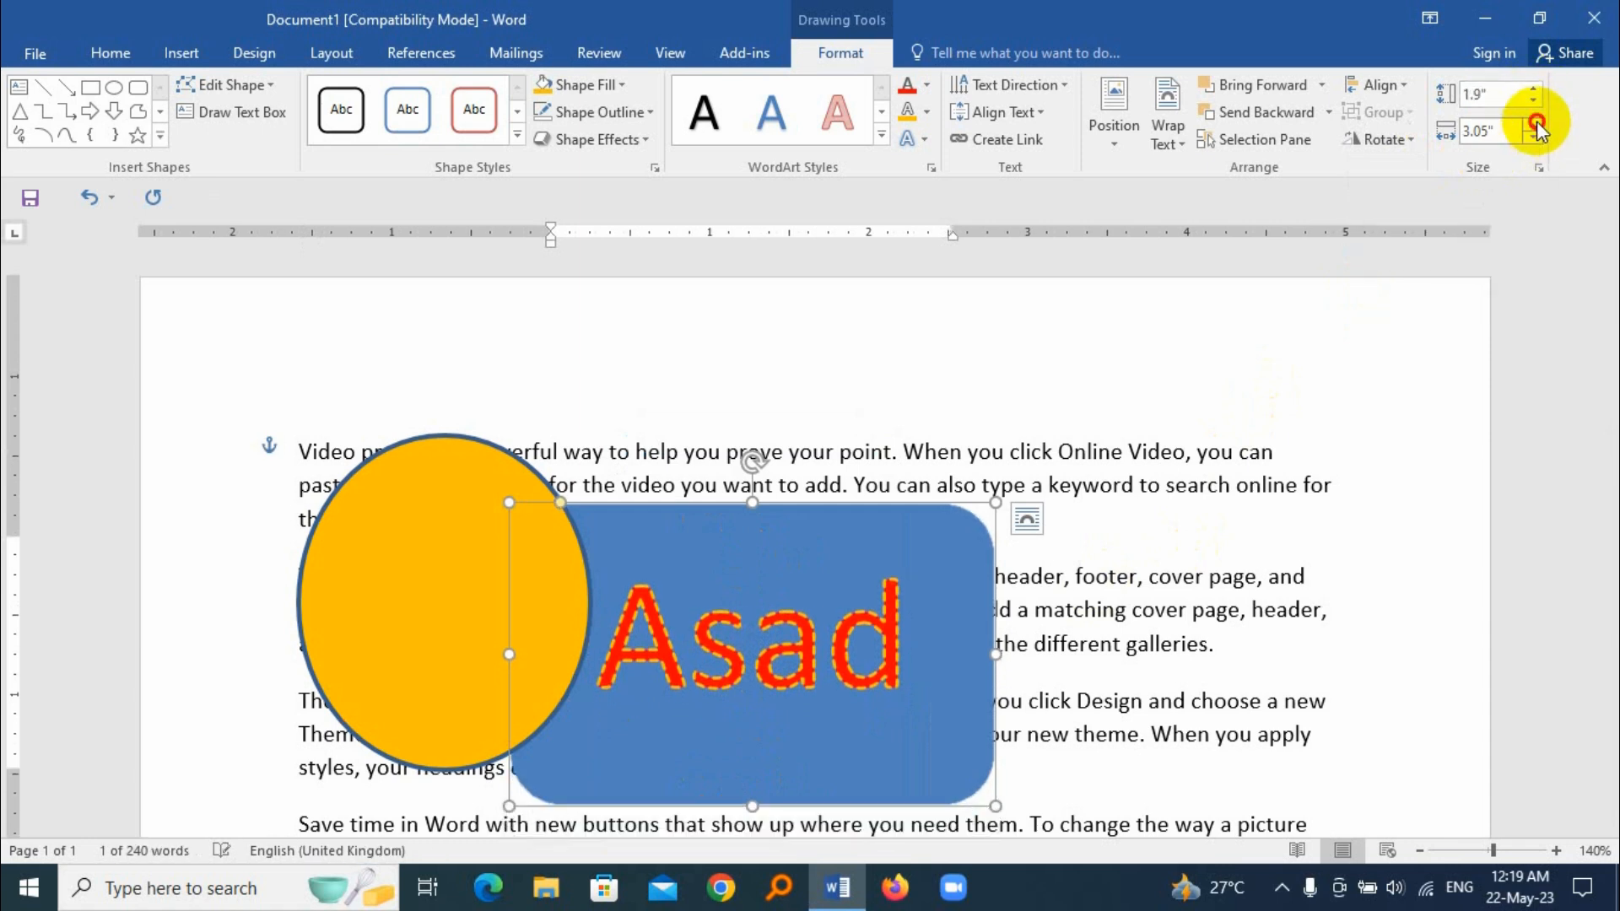
pyautogui.click(1536, 126)
pyautogui.click(1536, 125)
pyautogui.click(1537, 126)
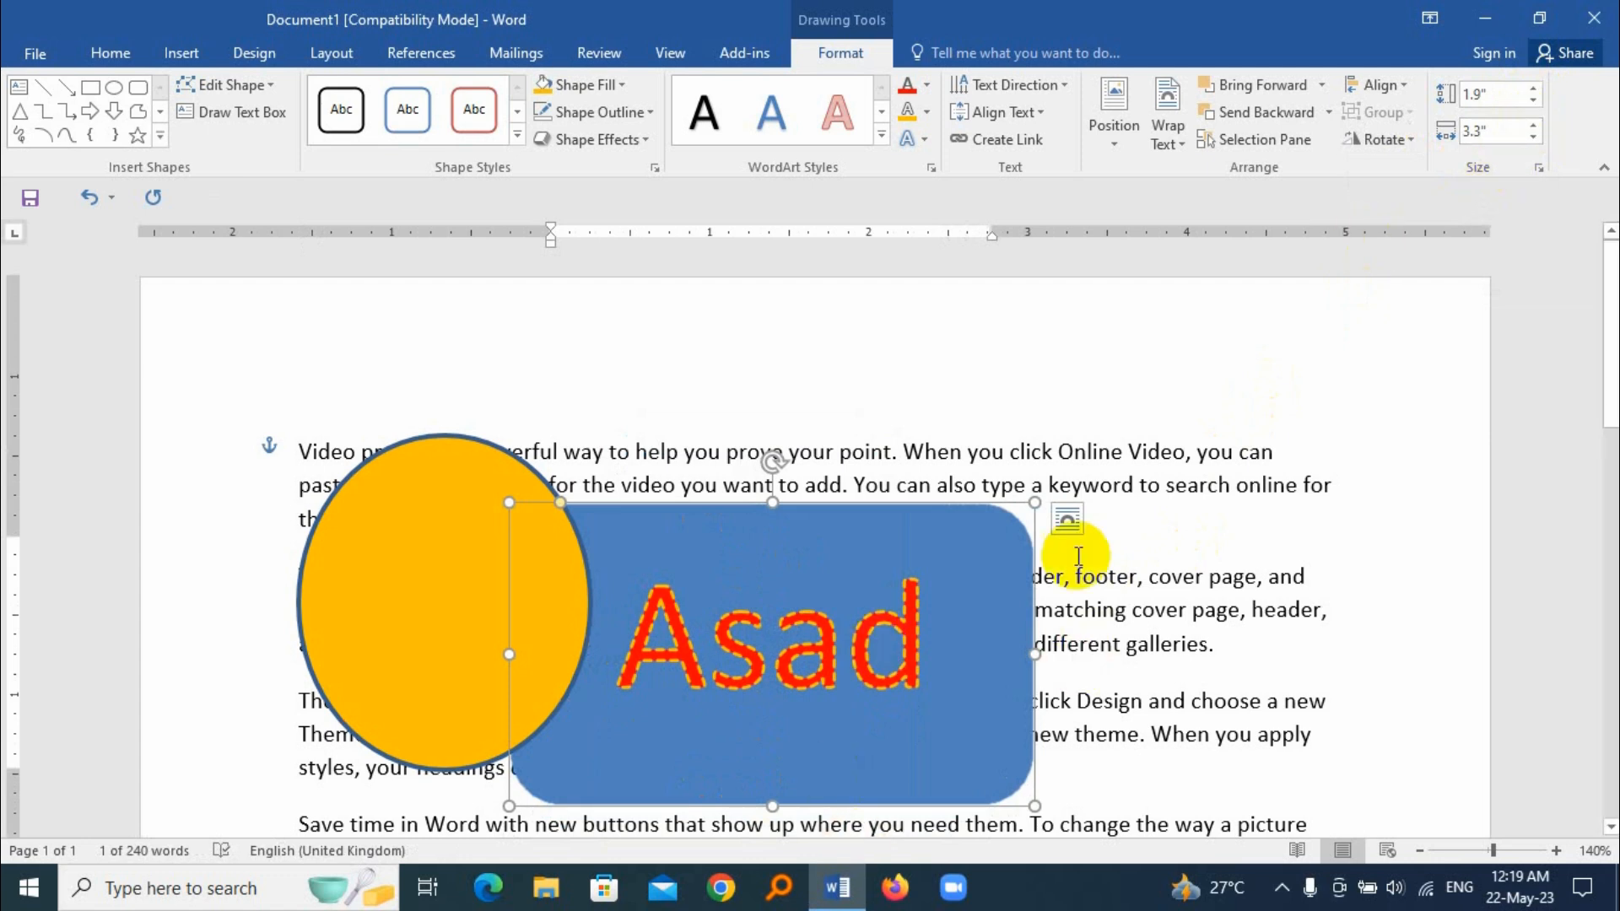
pyautogui.moveTo(1035, 502); pyautogui.dragTo(1079, 471)
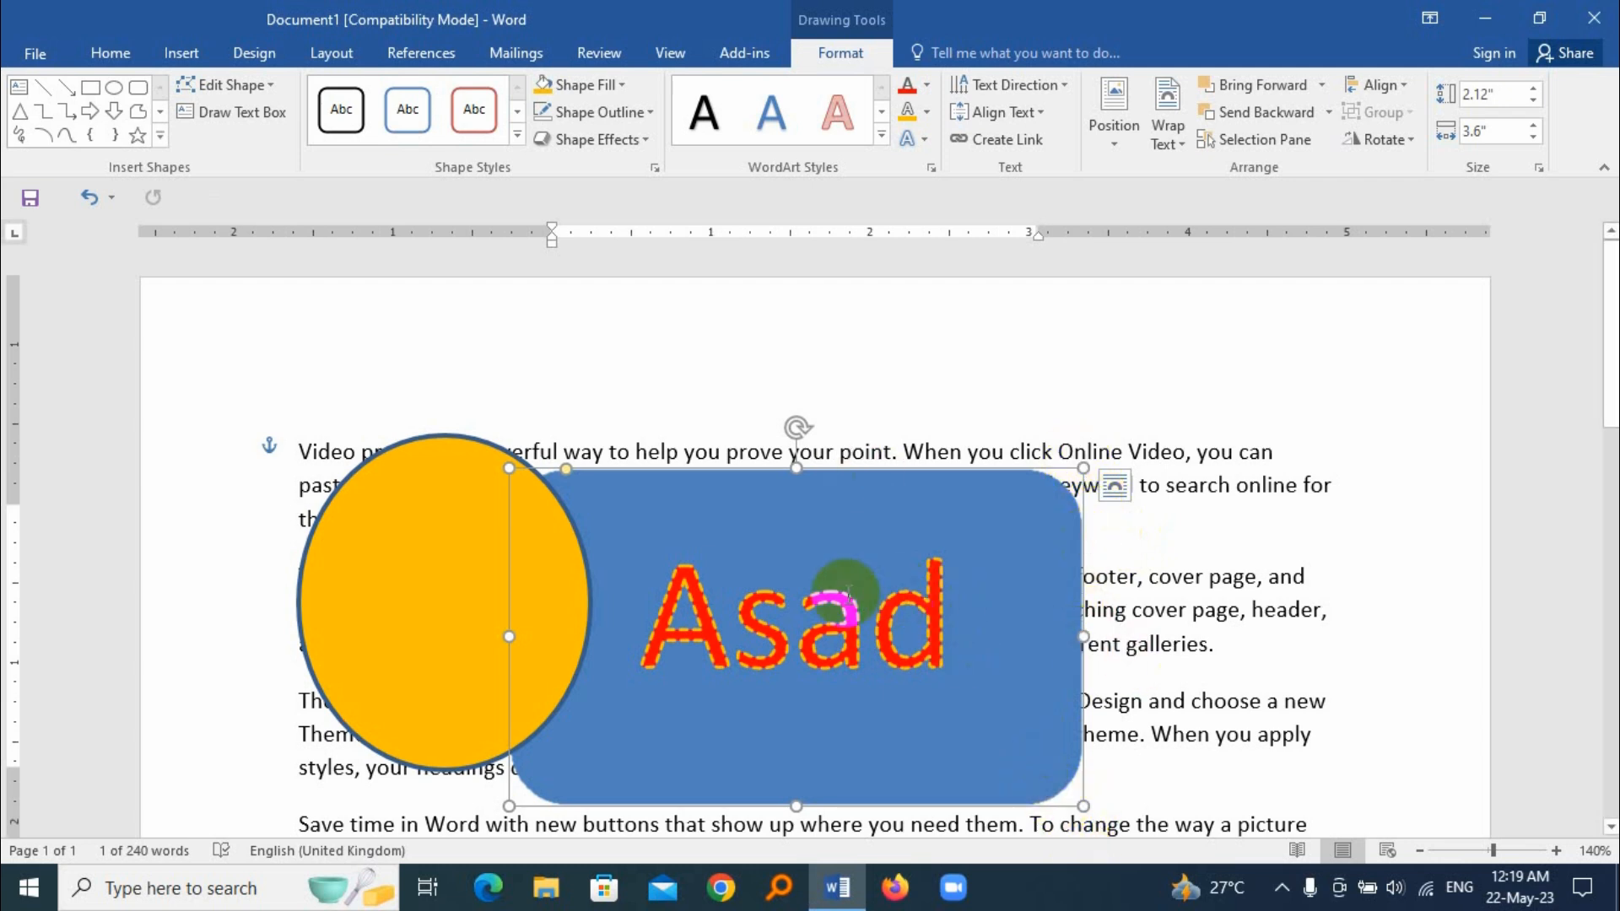
# Step: Move the rounded rectangle up level with the orange oval, and shift the oval right to overlap its left side more
pyautogui.moveTo(697, 484); pyautogui.dragTo(698, 434)
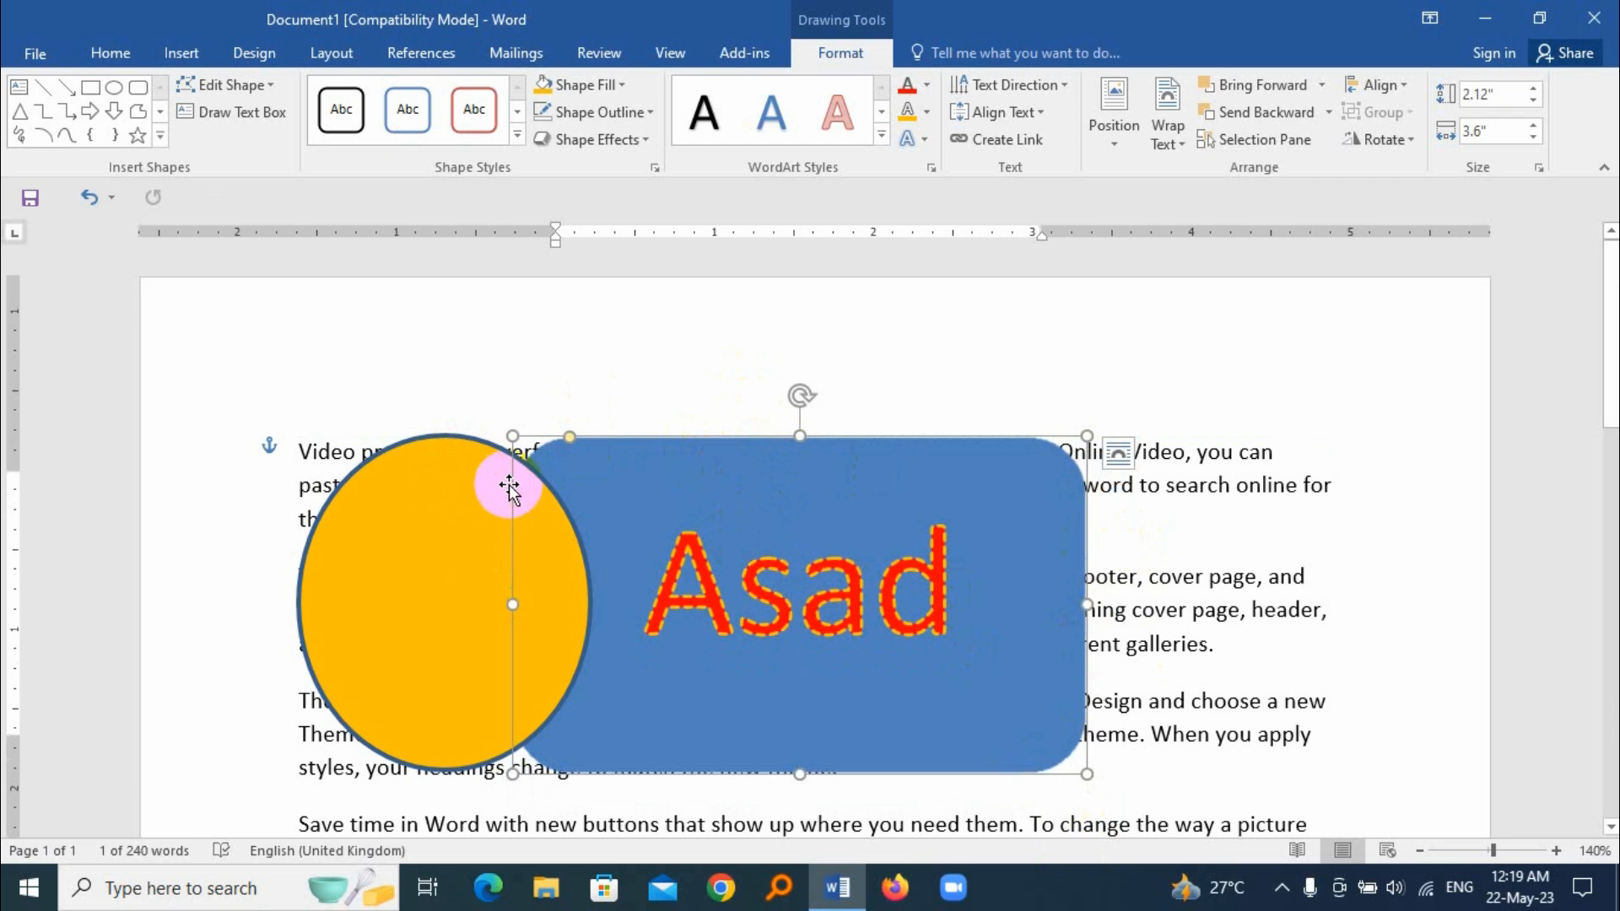
pyautogui.moveTo(538, 506); pyautogui.dragTo(597, 505)
pyautogui.click(758, 564)
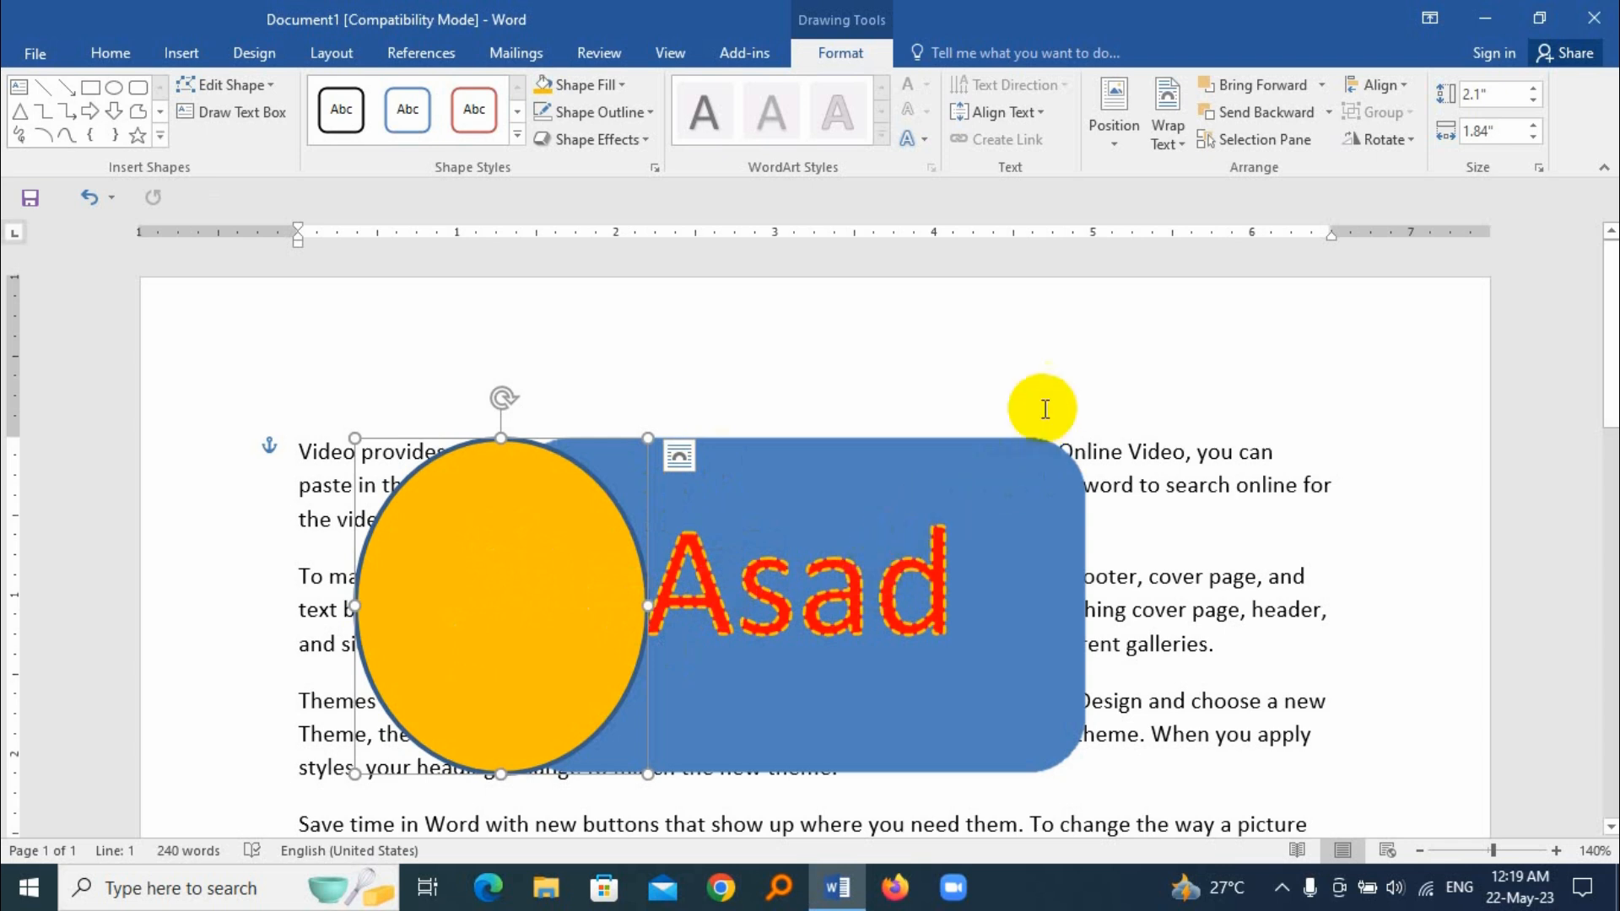
# Step: Group the orange oval with the rounded rectangle, and shrink the group to about 1.77" high by 4.46" wide
pyautogui.keyDown('shift'); pyautogui.click(971, 462); pyautogui.keyUp('shift')
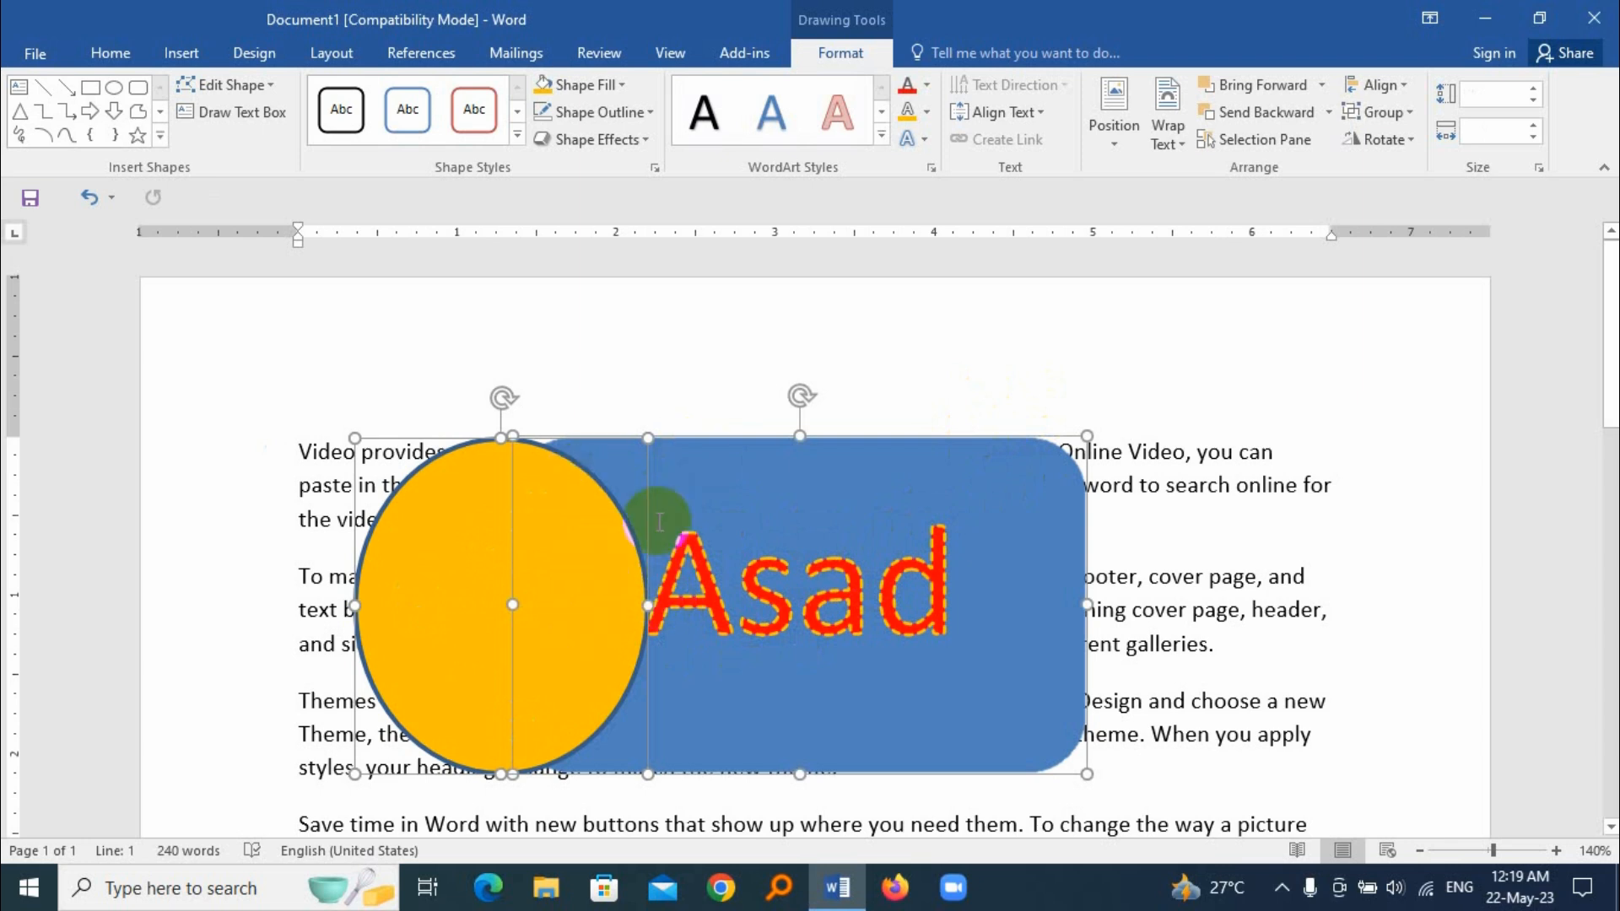
pyautogui.rightClick(630, 534)
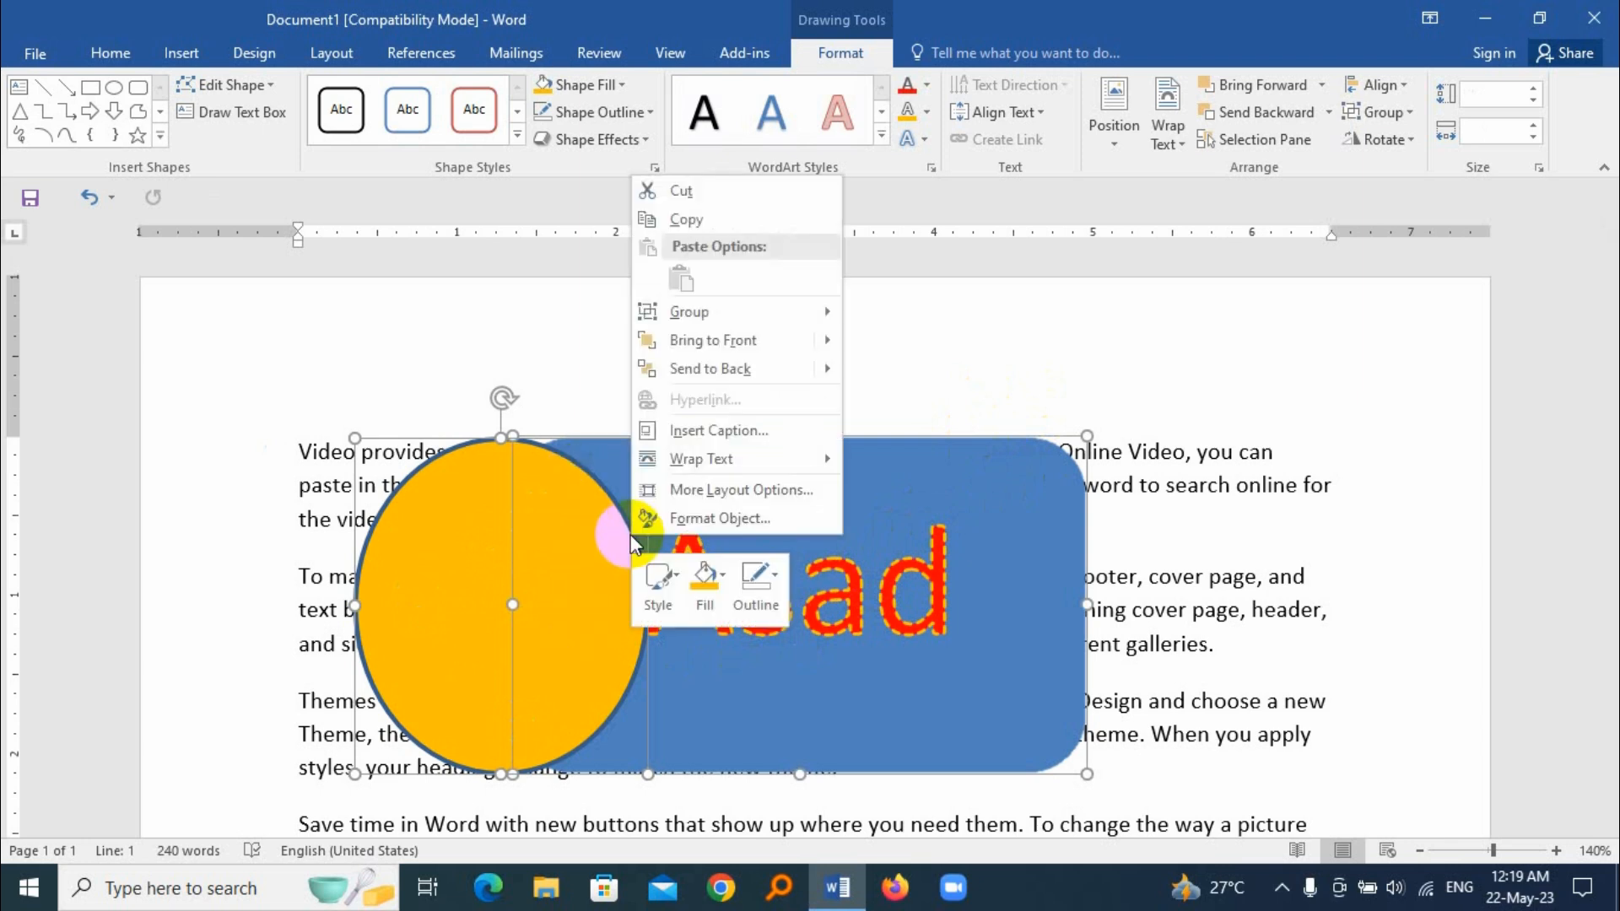
pyautogui.moveTo(716, 317)
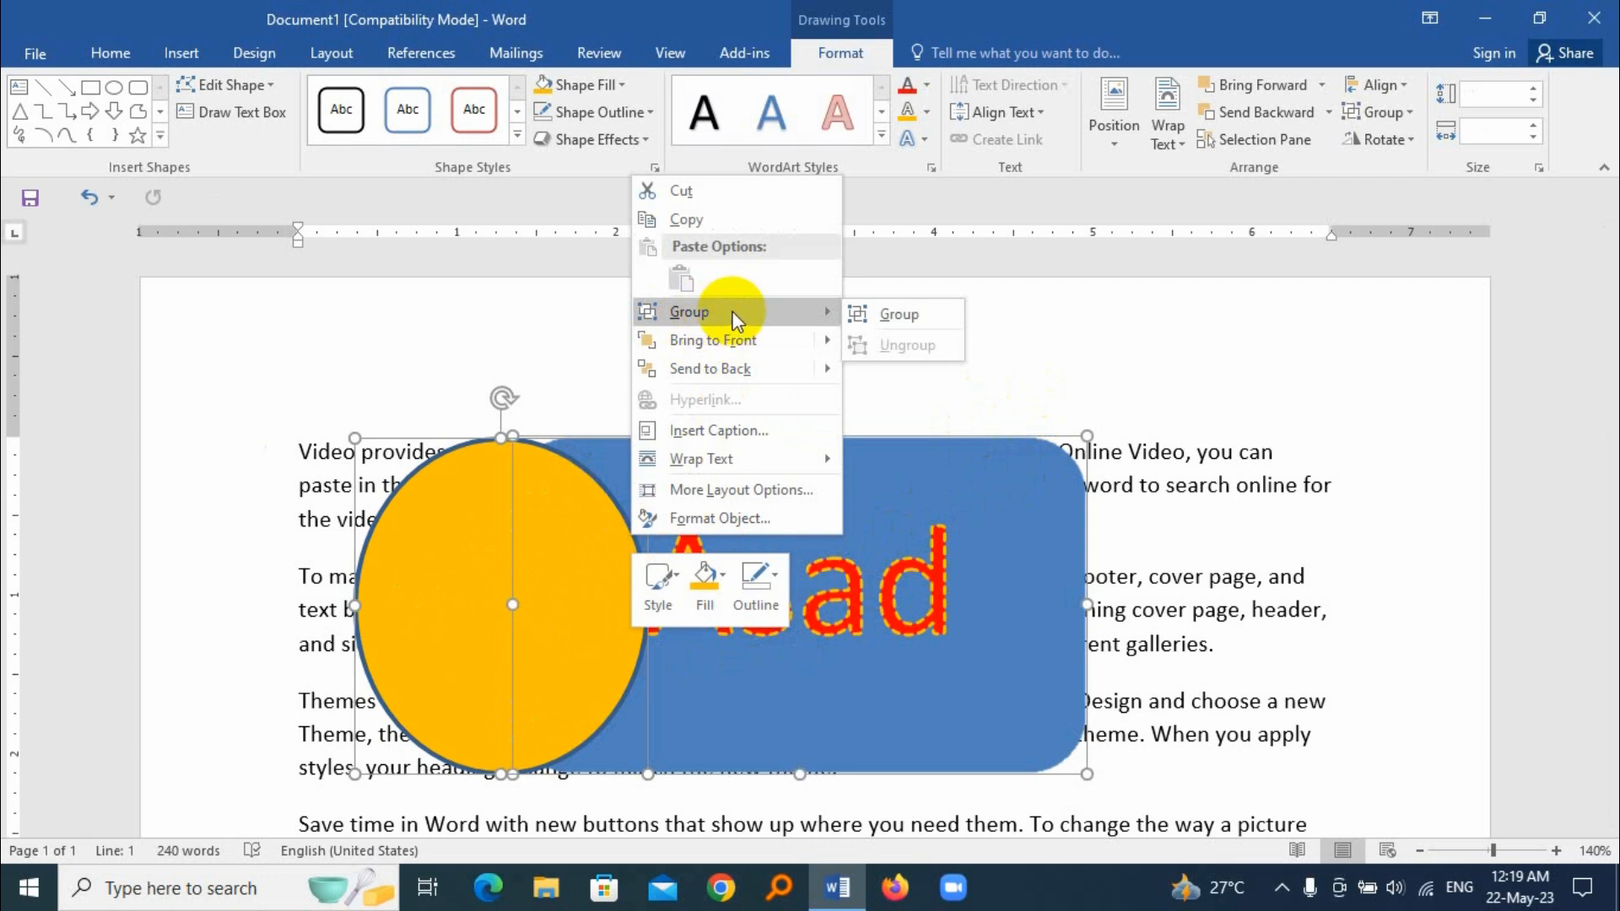
pyautogui.click(888, 313)
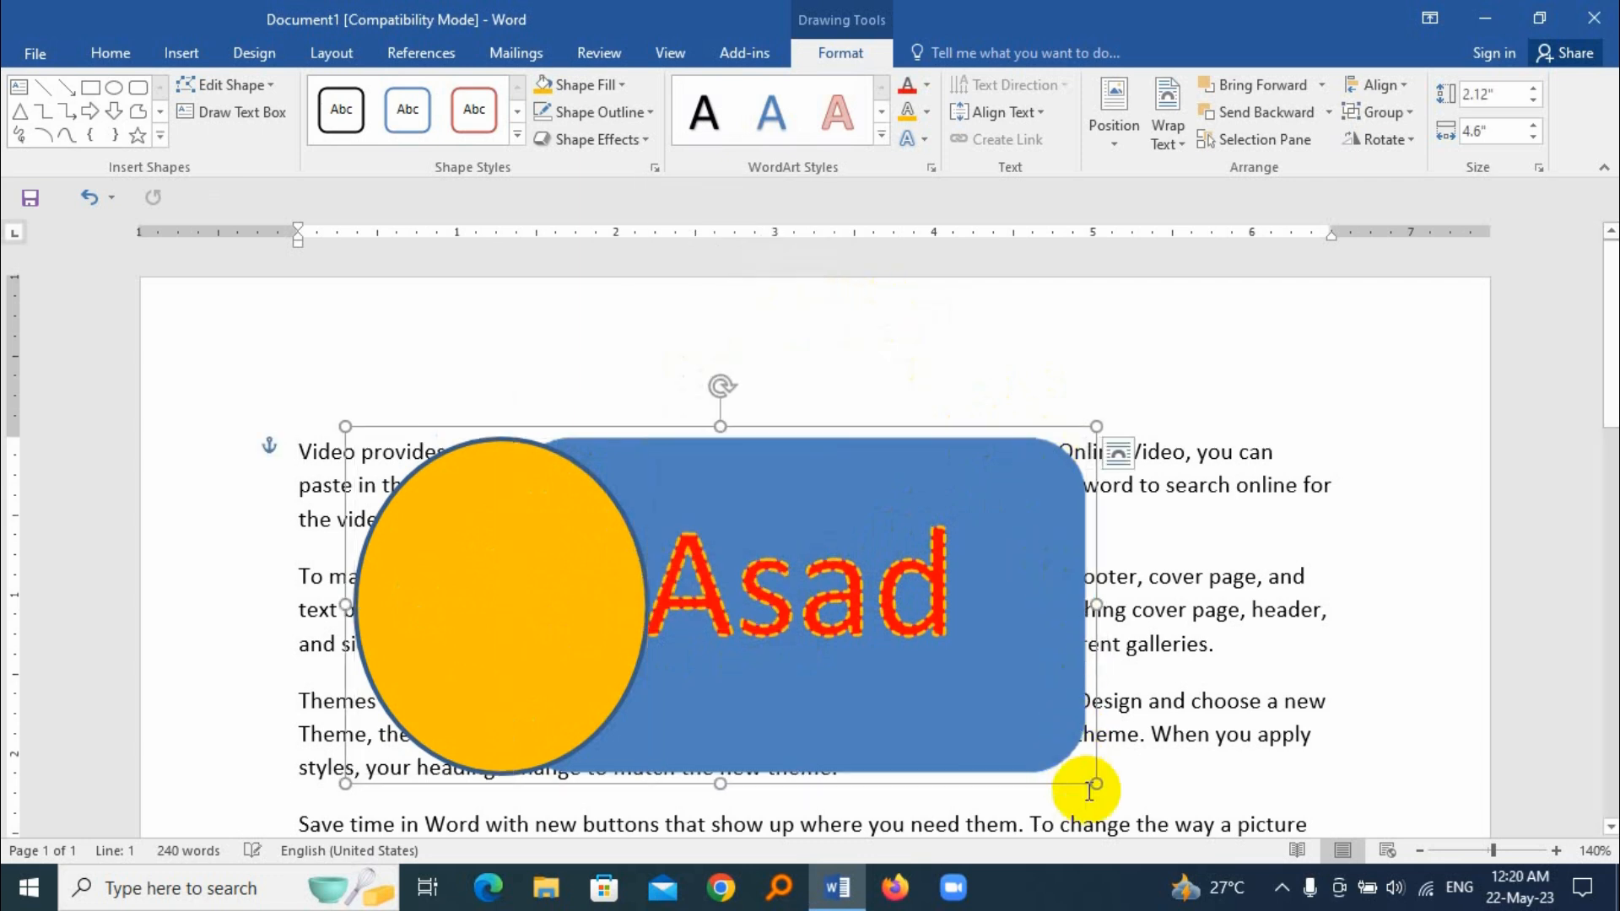
pyautogui.moveTo(1096, 783); pyautogui.dragTo(1024, 654)
pyautogui.moveTo(838, 452)
pyautogui.mouseDown()
pyautogui.moveTo(875, 438)
pyautogui.moveTo(1038, 503)
pyautogui.moveTo(861, 535)
pyautogui.moveTo(903, 495)
pyautogui.moveTo(973, 553)
pyautogui.moveTo(810, 491)
pyautogui.moveTo(855, 467)
pyautogui.mouseUp()
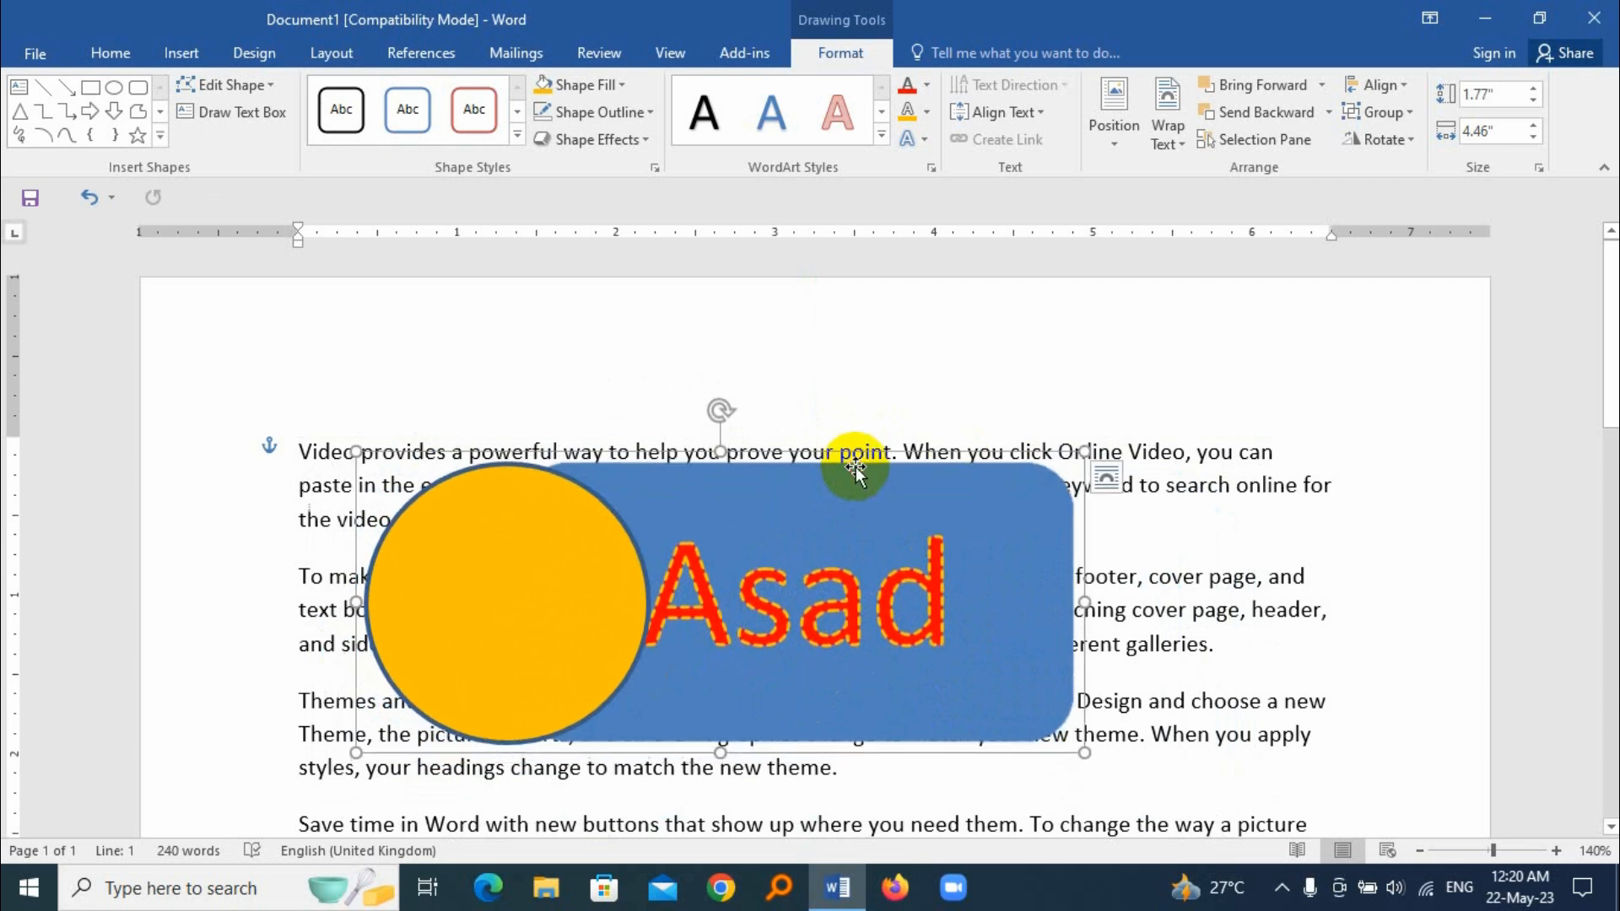
# Step: Ungroup the two shapes and move them apart, the rounded rectangle to the right and the orange circle to the left
pyautogui.rightClick(822, 477)
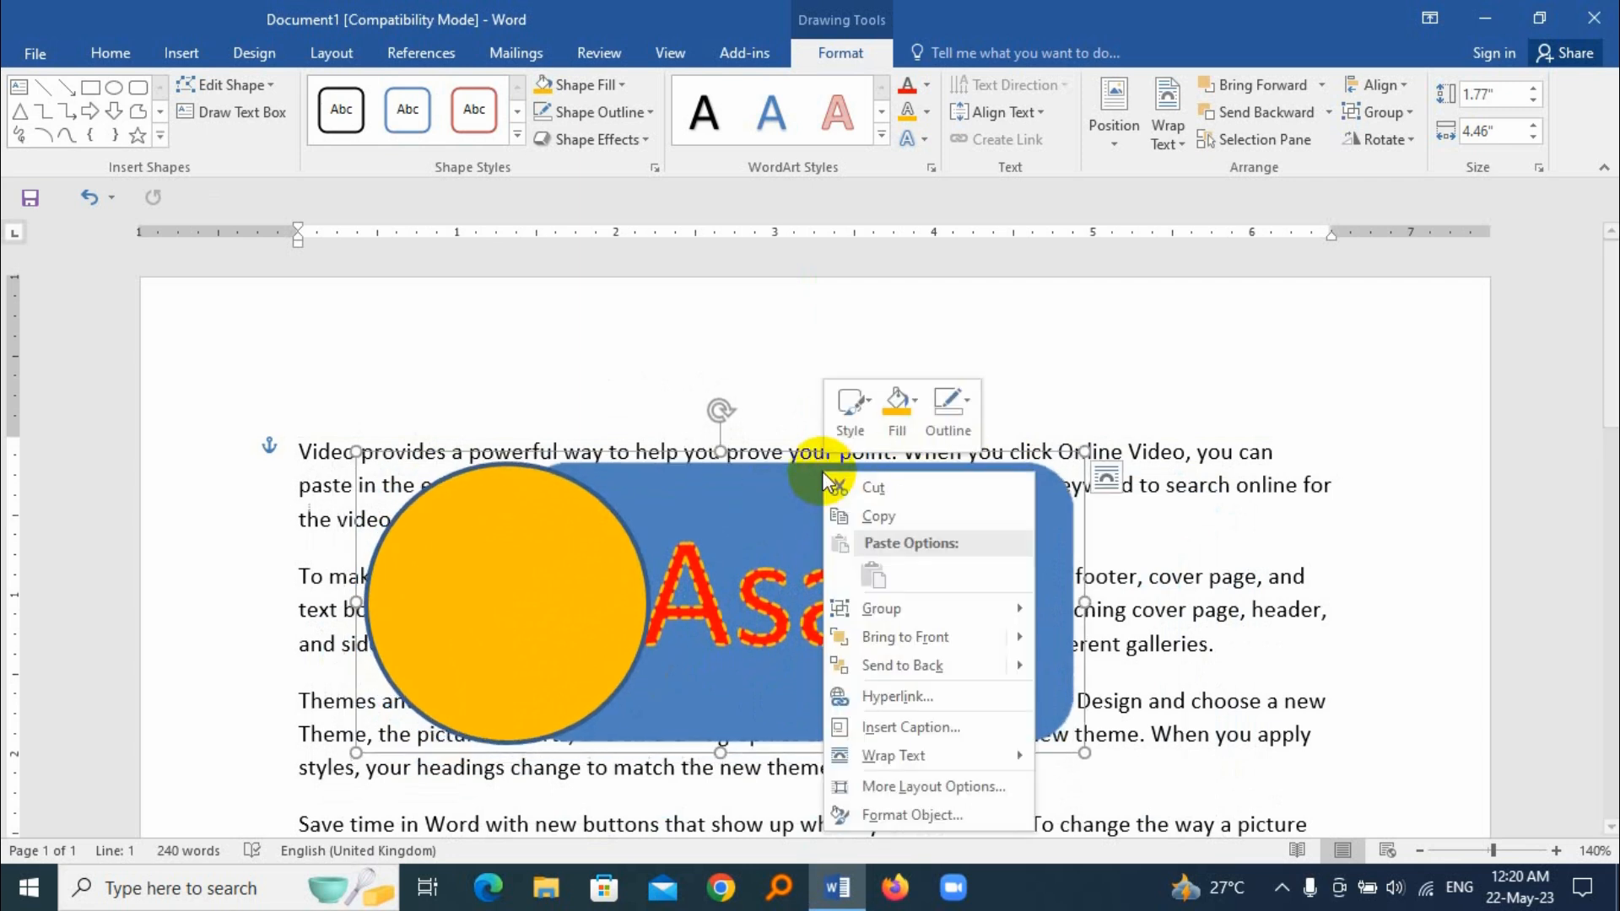
pyautogui.moveTo(902, 608)
pyautogui.click(1080, 639)
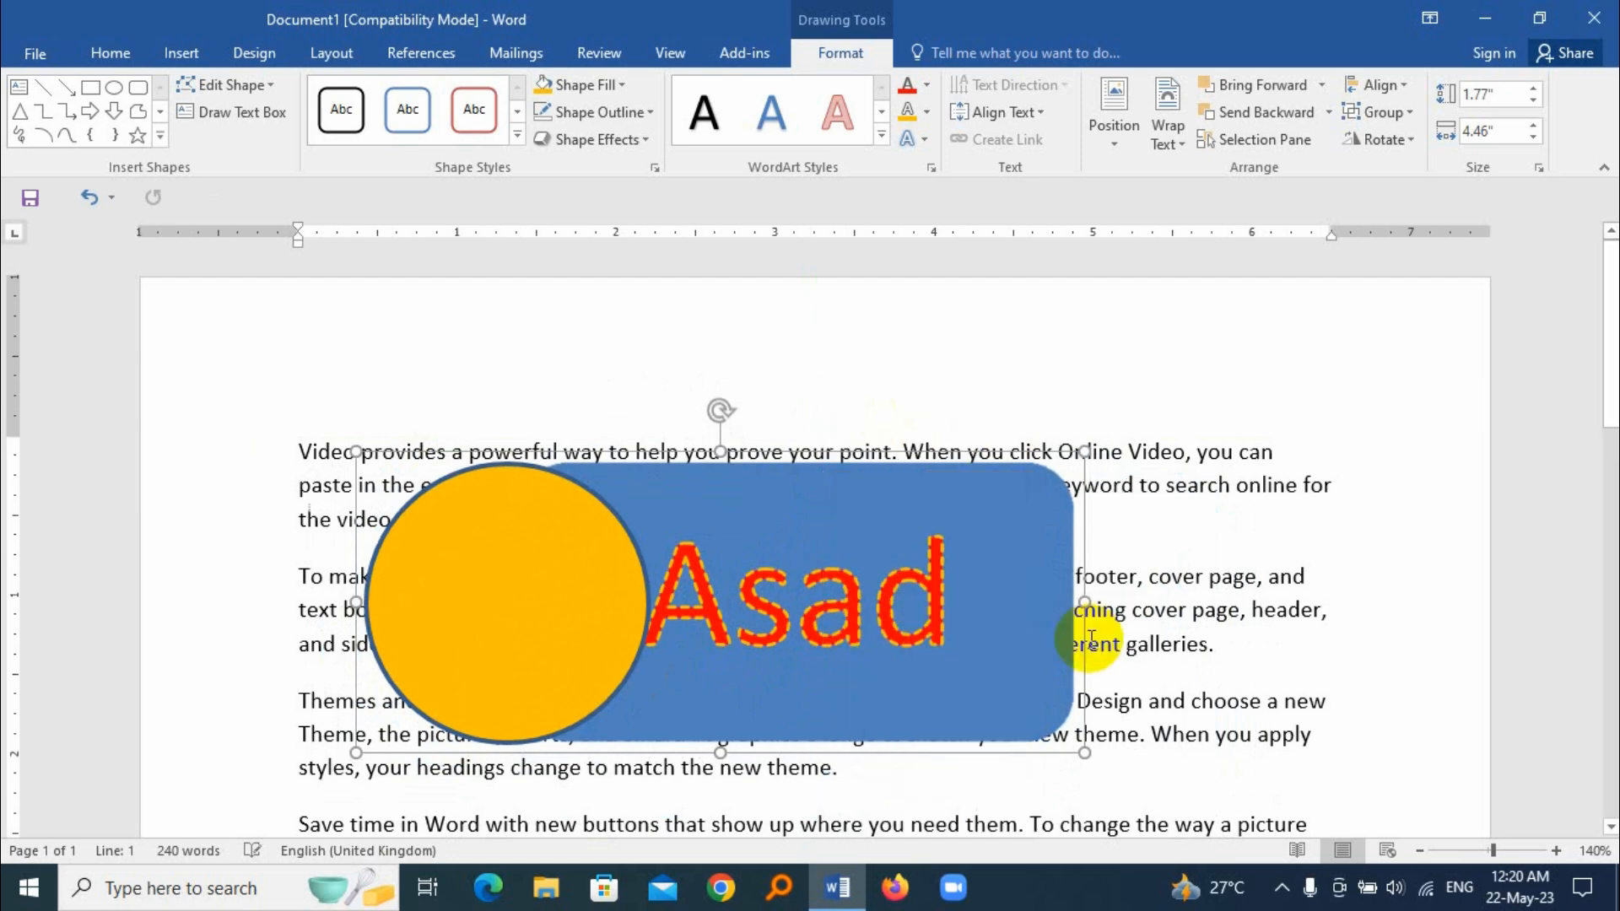
pyautogui.click(1143, 577)
pyautogui.moveTo(738, 489); pyautogui.dragTo(962, 463)
pyautogui.moveTo(605, 521)
pyautogui.mouseDown()
pyautogui.moveTo(550, 496)
pyautogui.moveTo(549, 542)
pyautogui.moveTo(546, 487)
pyautogui.moveTo(497, 481)
pyautogui.mouseUp()
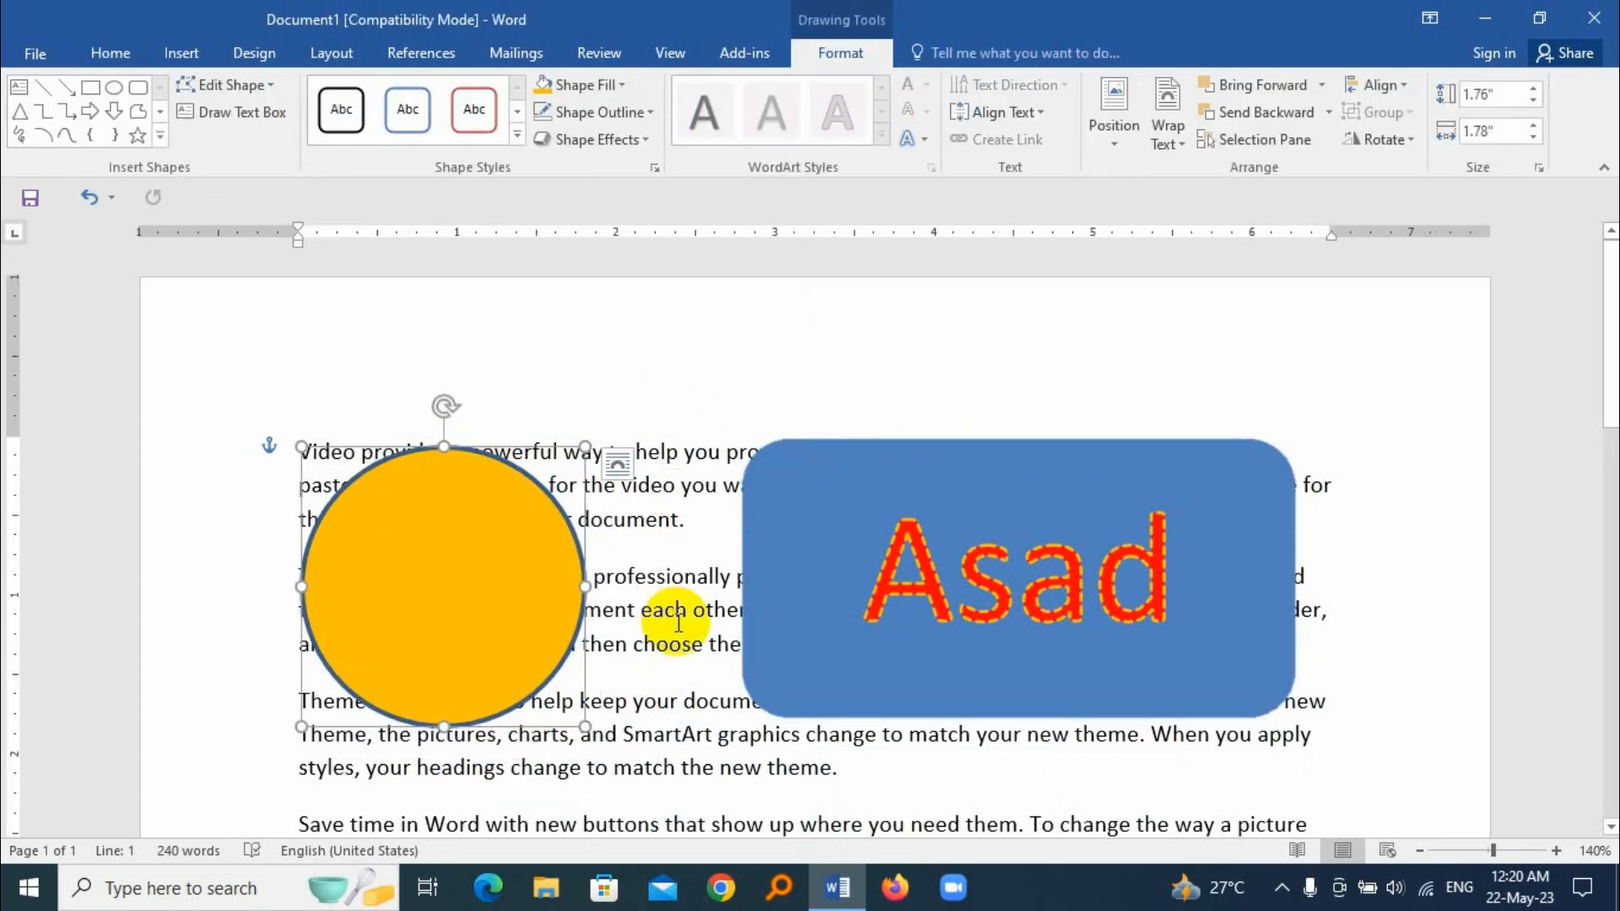